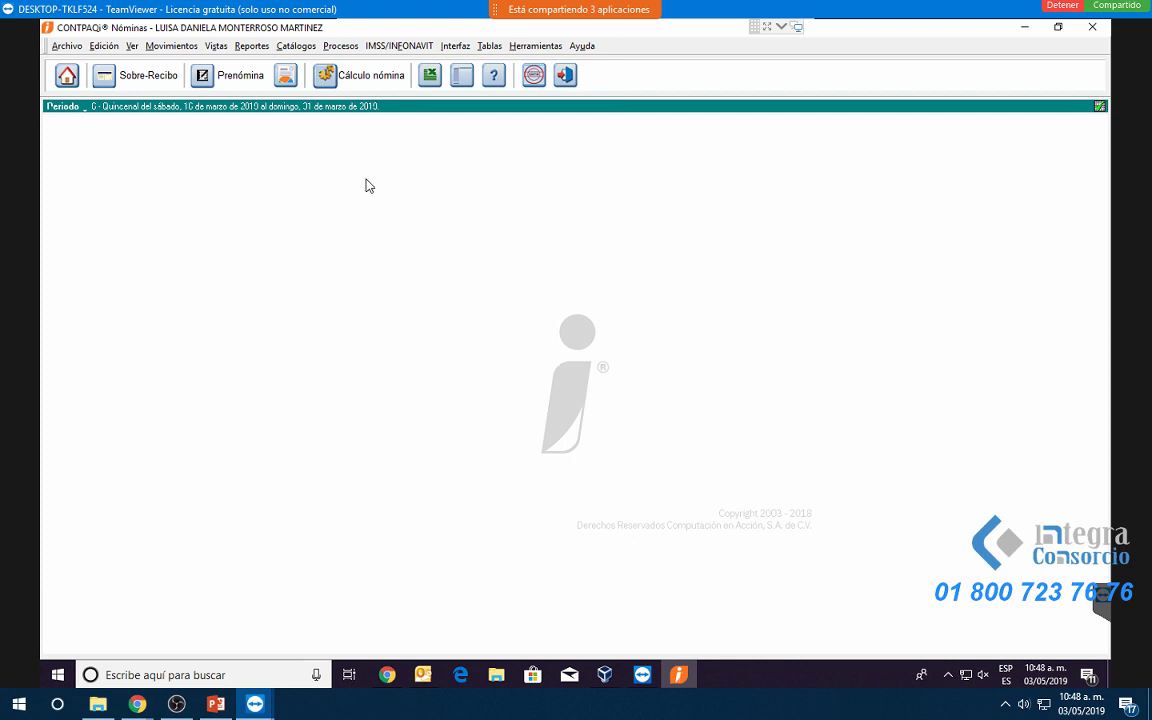
Review the Recibo Electrónico stamping settings of the current company in the company catalogue, and close the catalogue.
left_click(66, 46)
mouse_move(200, 73)
left_click(257, 64)
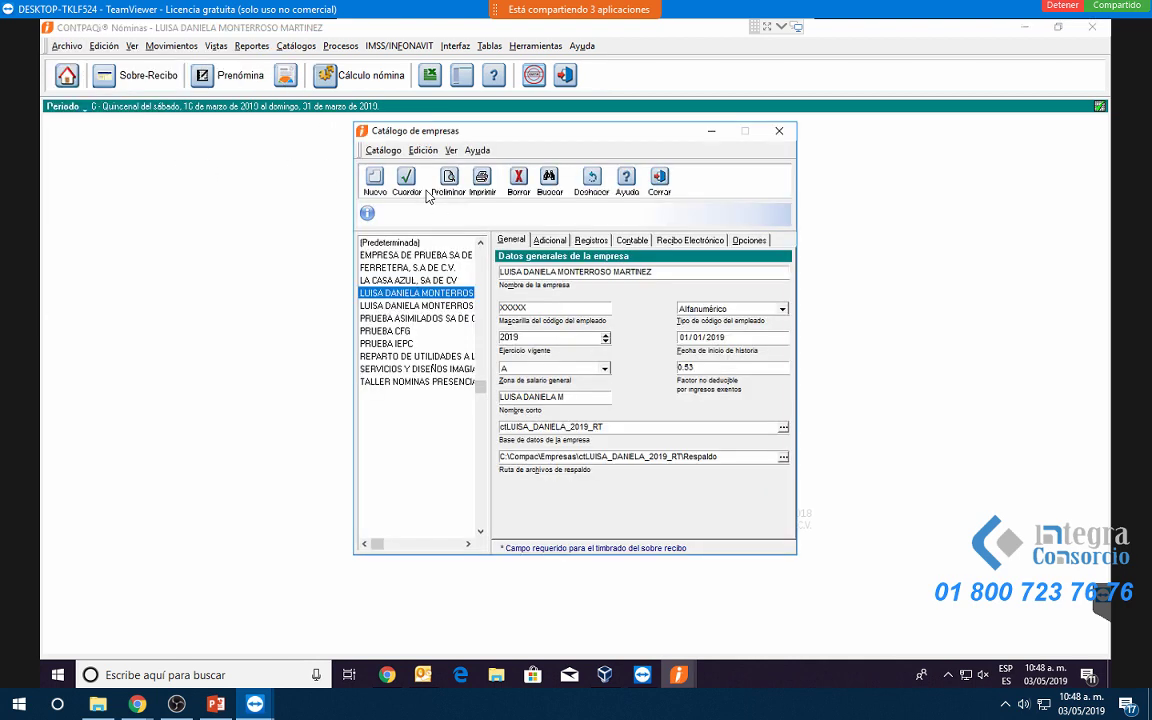
left_click(695, 240)
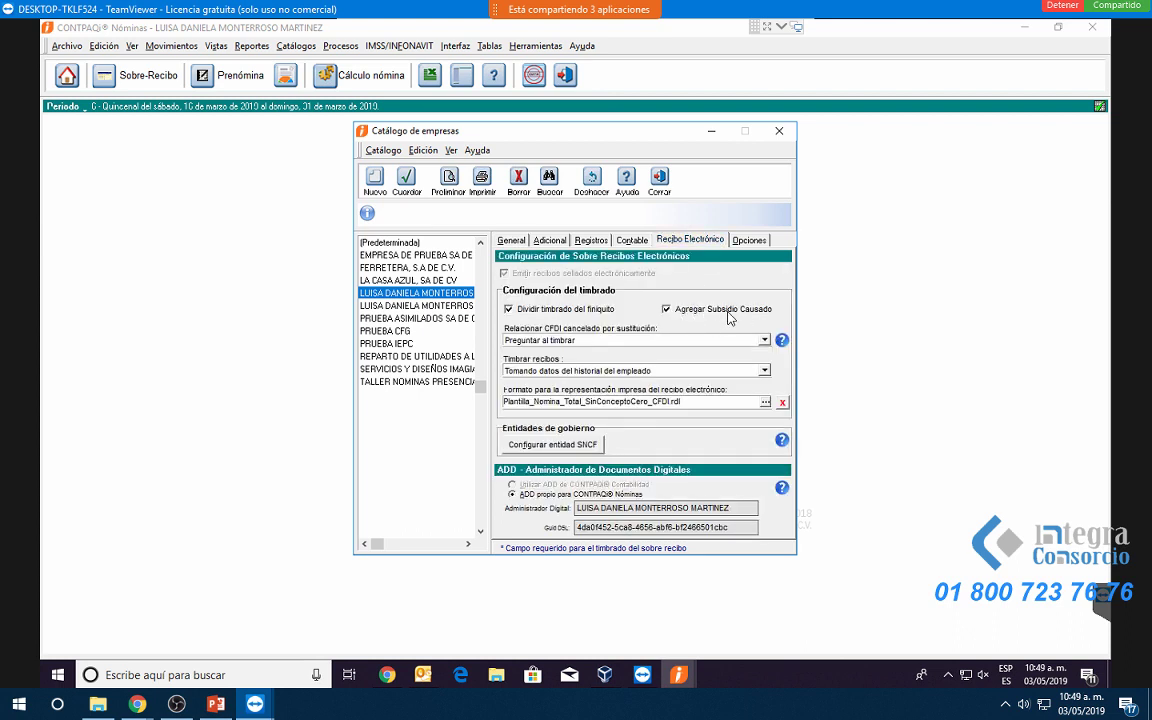
left_click(660, 182)
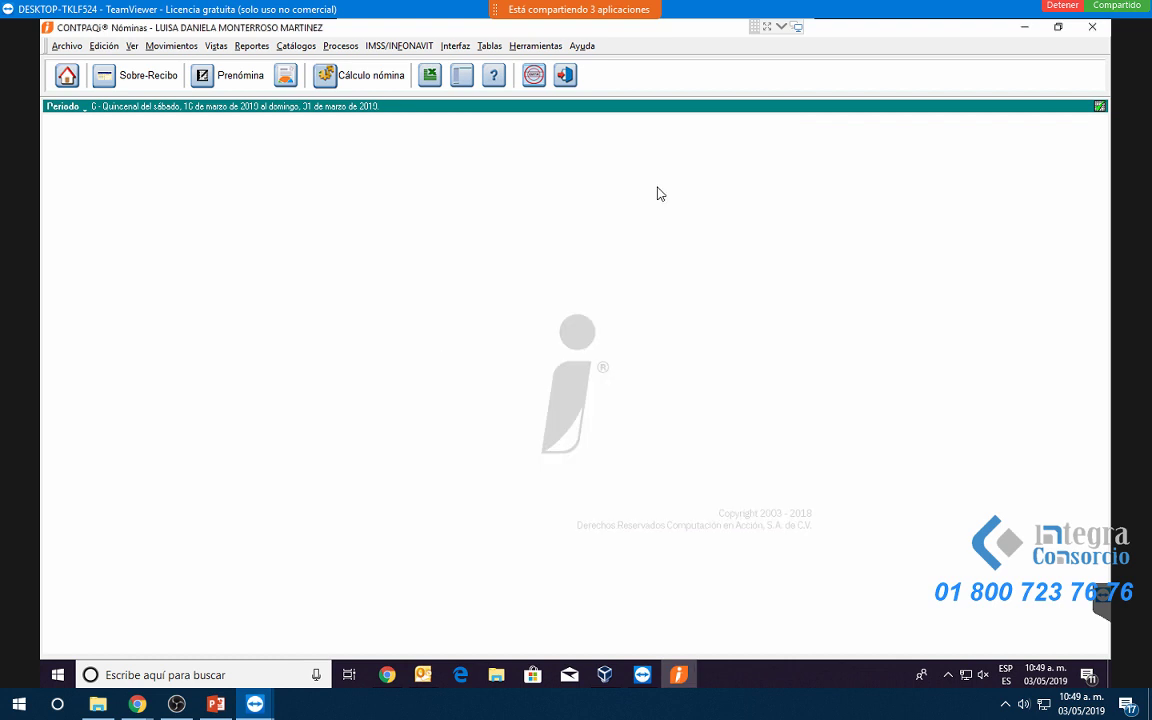
List the electronic receipts available for cancellation for all employer registrations in Quincenal period 1 of 2019, in a maximized window.
left_click(341, 46)
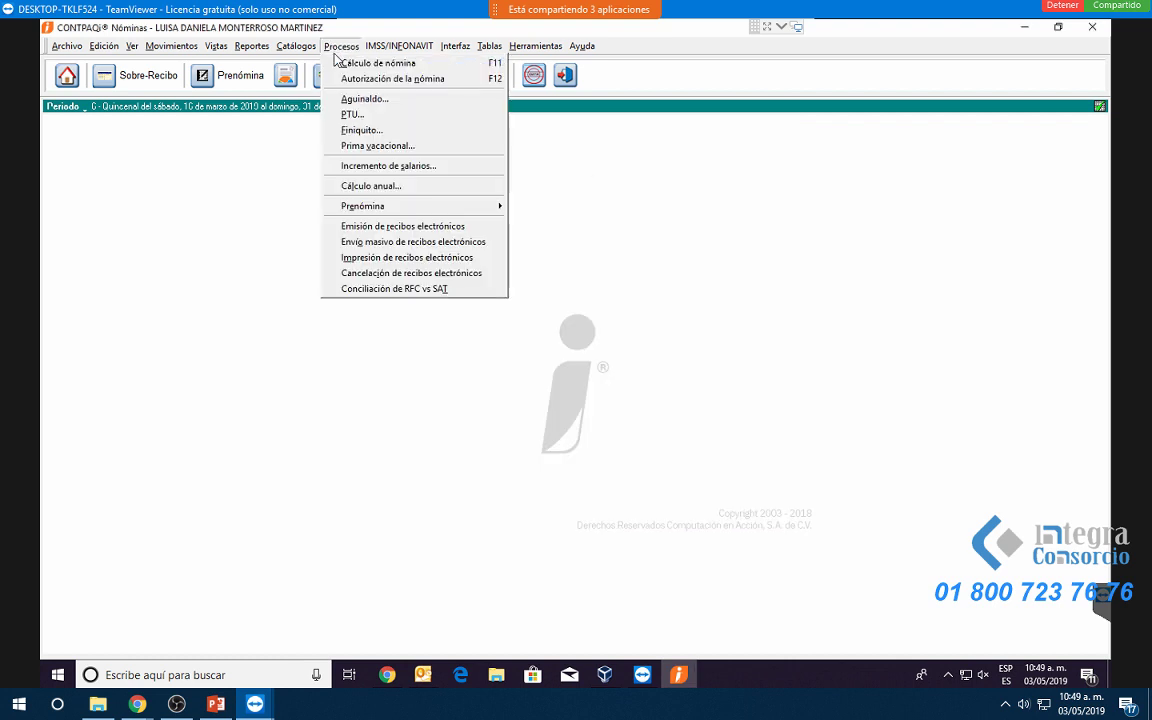
left_click(395, 273)
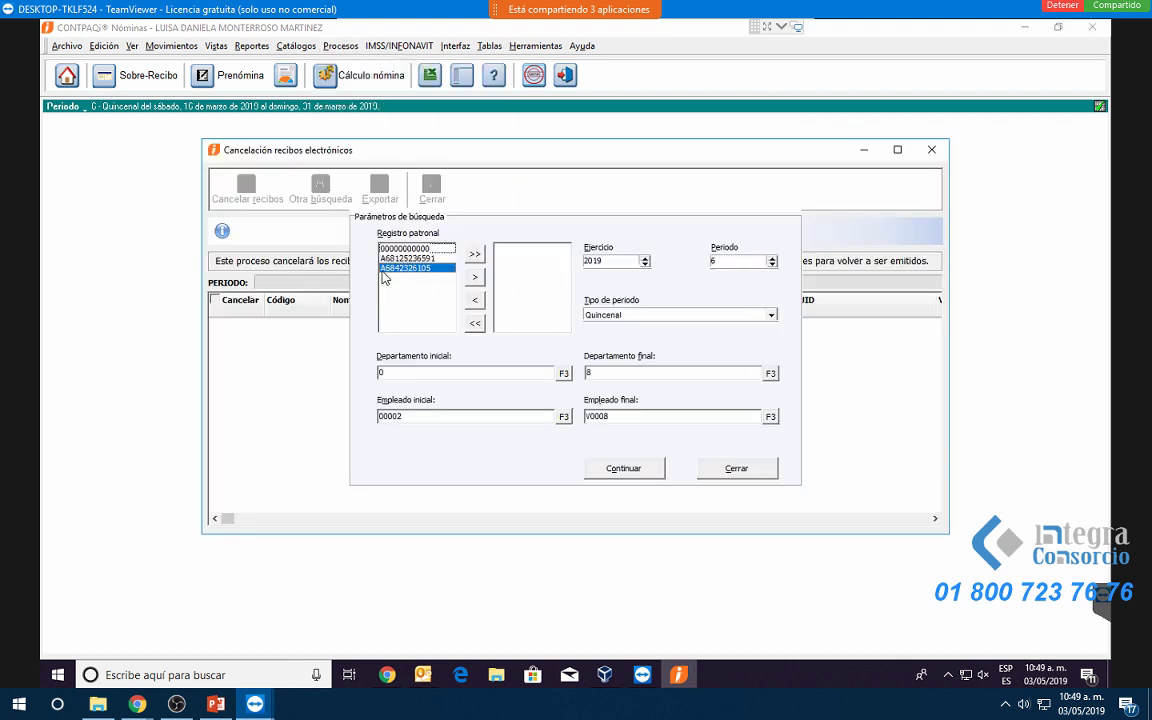
left_click(476, 256)
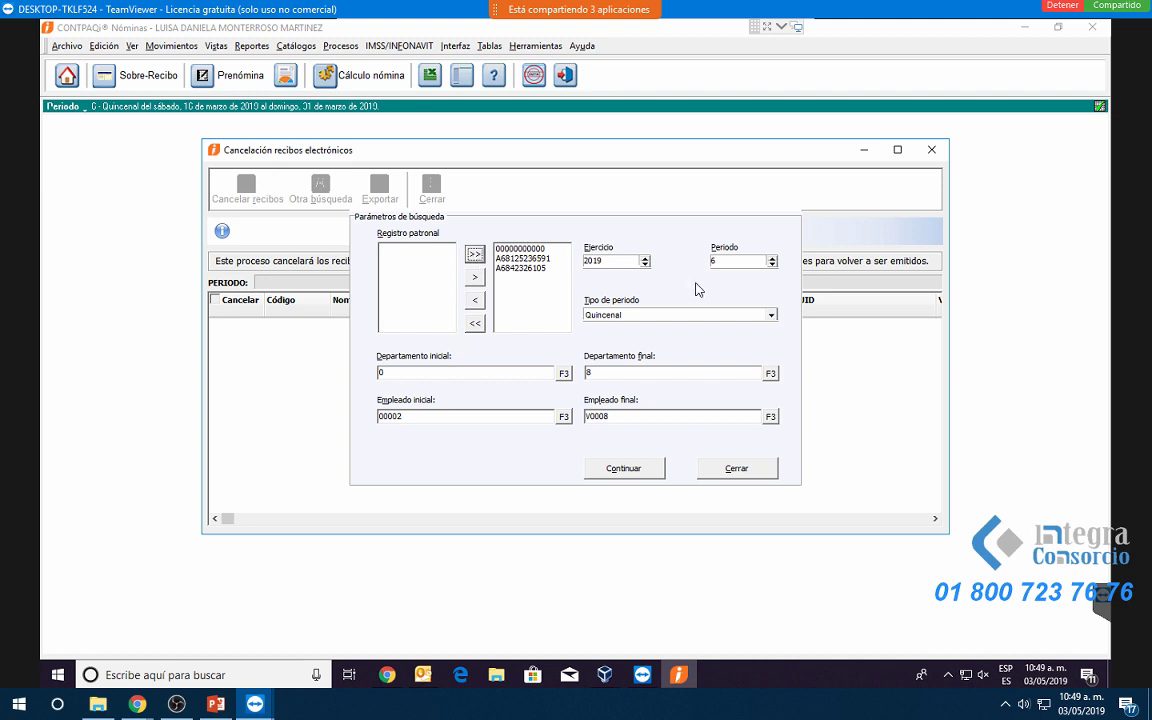
left_click(748, 259)
type("1")
left_click(630, 468)
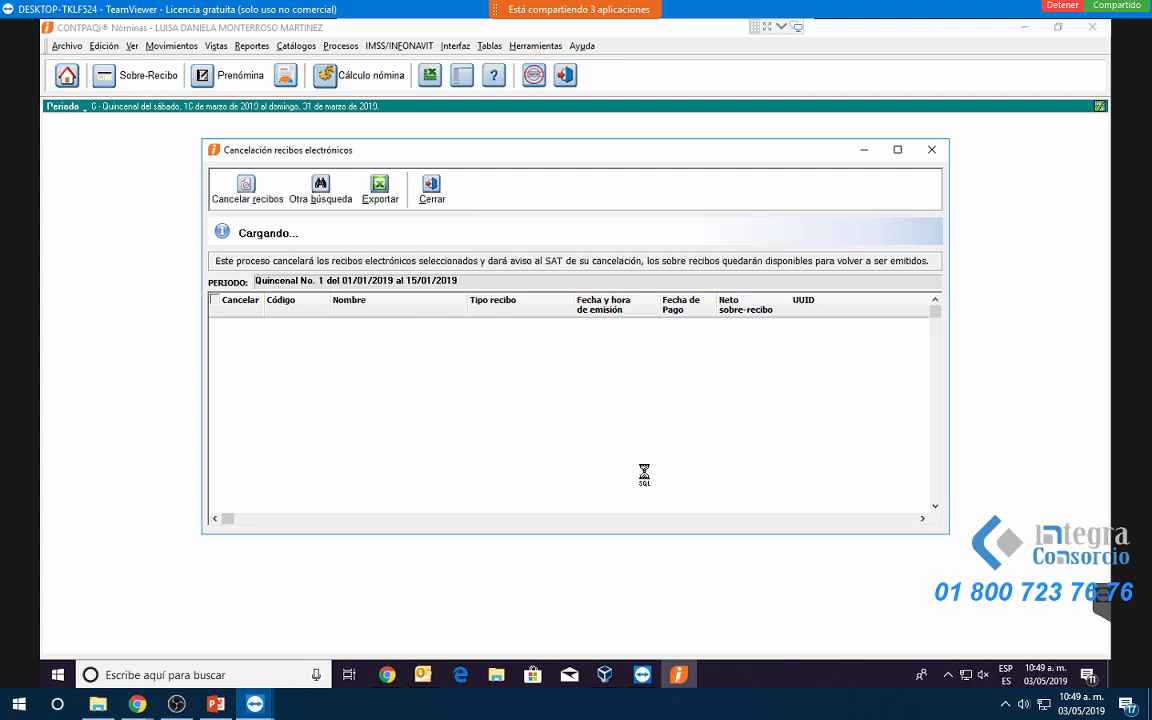
left_click(897, 149)
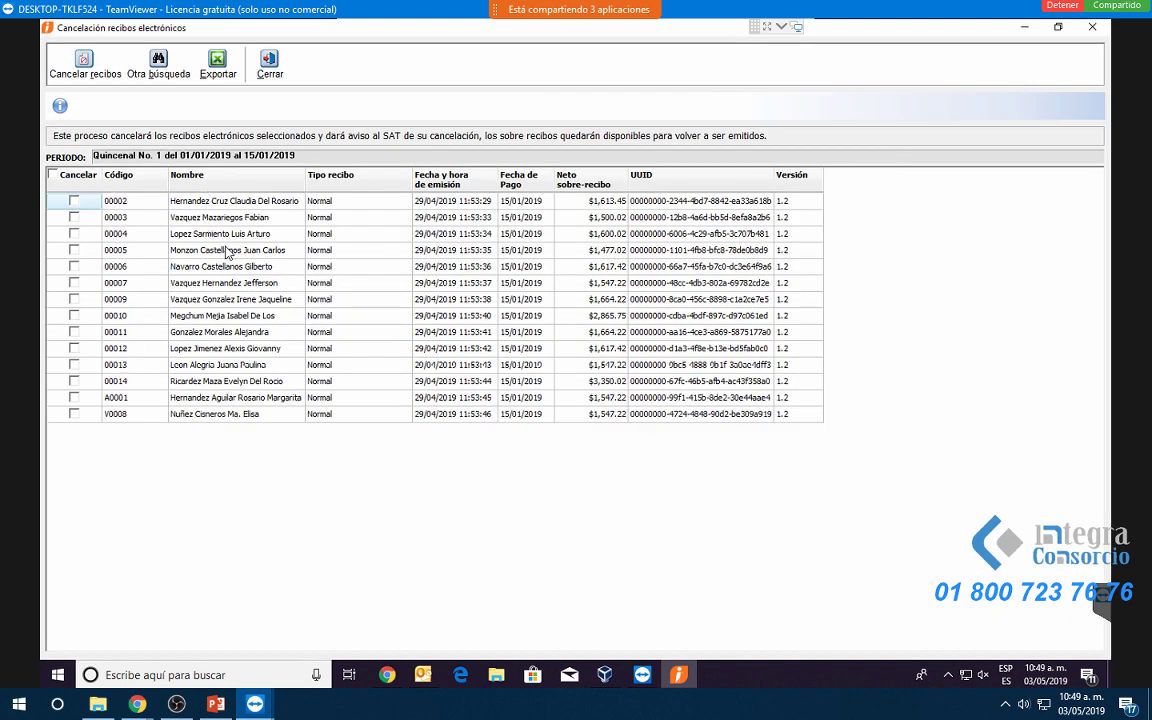
left_click(53, 174)
left_click(55, 175)
left_click(74, 315)
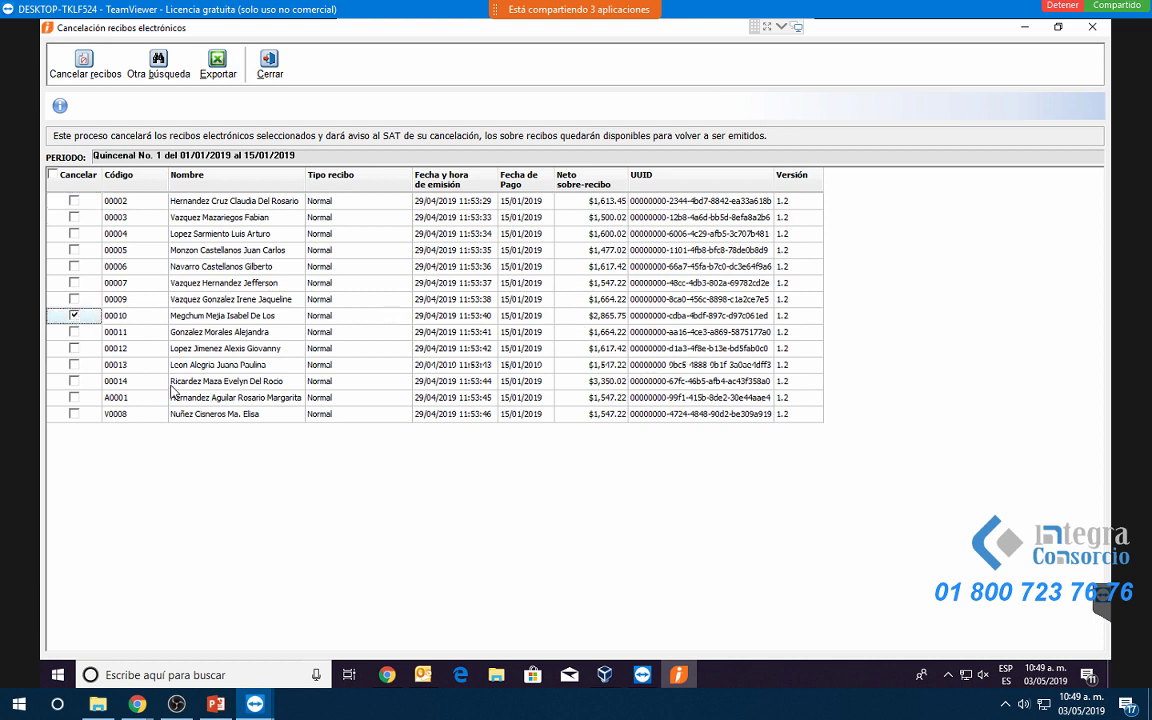
left_click(73, 381)
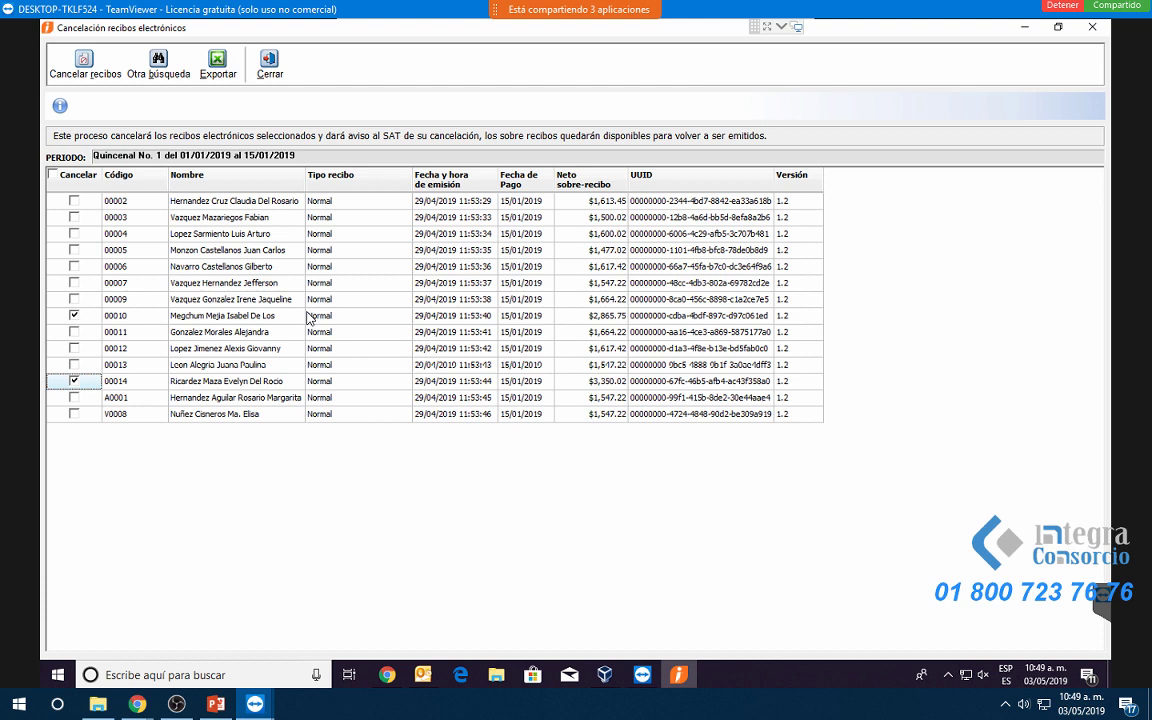
left_click(56, 174)
left_click(53, 175)
Try to cancel the receipts with net pay of $2,865.75 and $3,350.02, authorizing it with the digital seal certificate password.
left_click(73, 315)
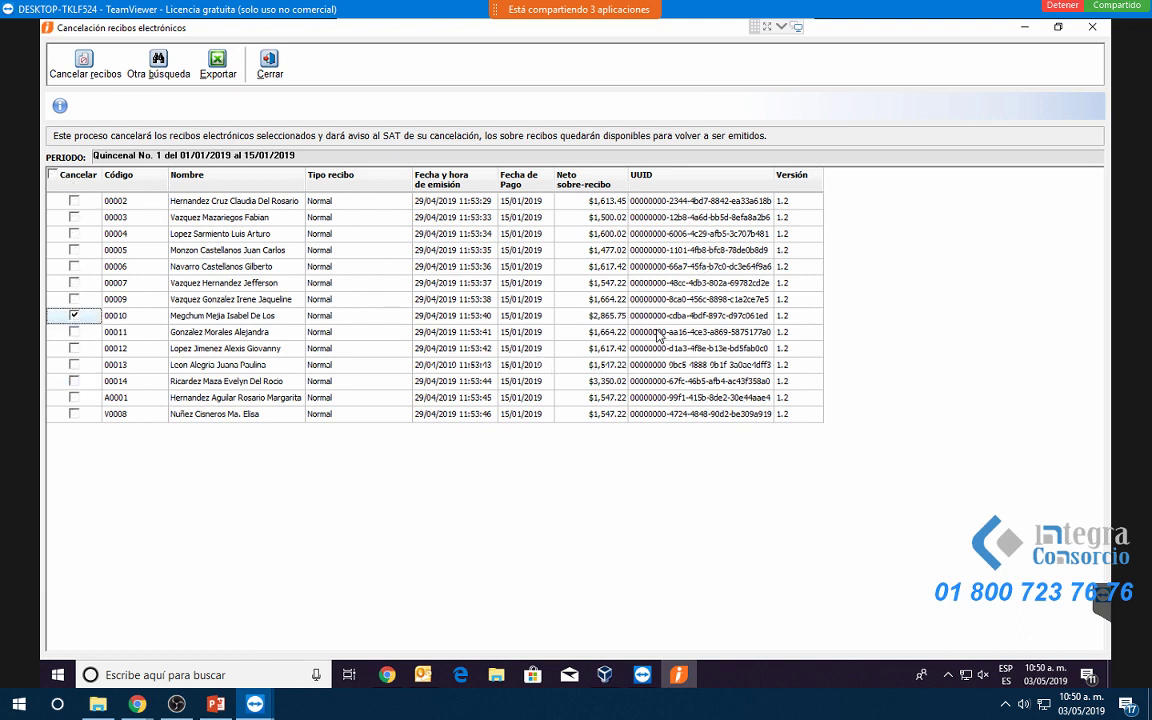
left_click(73, 381)
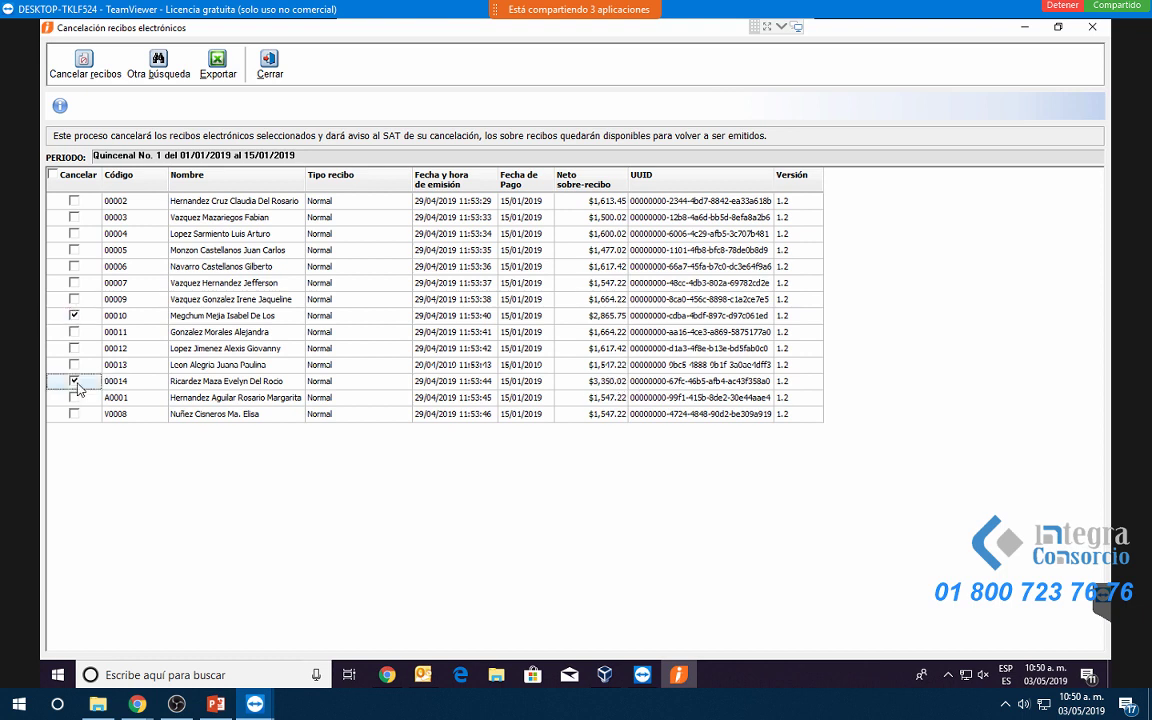
left_click(70, 70)
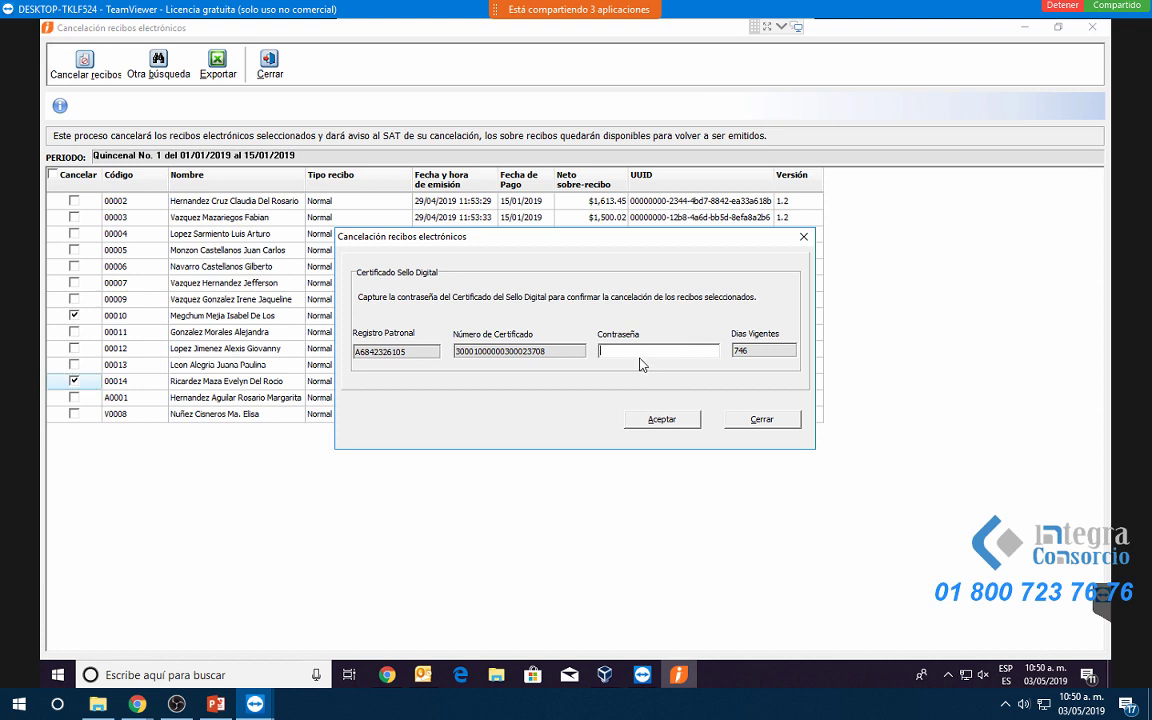
type("**********")
left_click(658, 421)
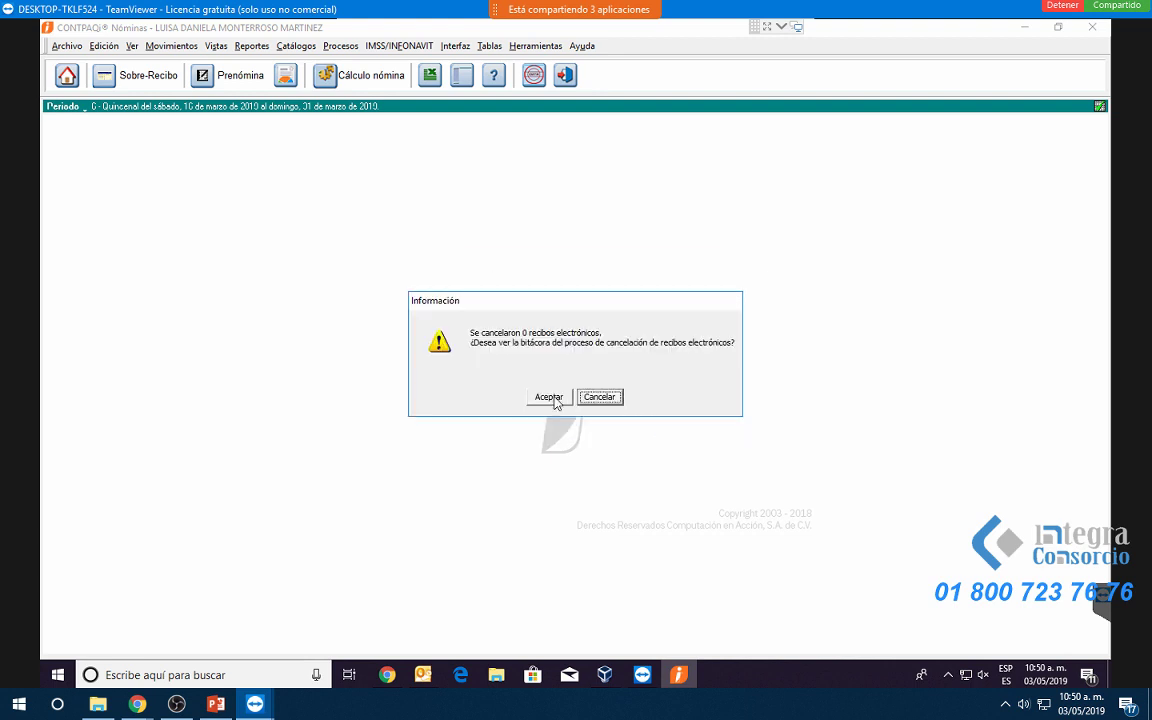
Review the cancellation log, including its UUID and status columns, and close it.
left_click(551, 400)
left_click(739, 204)
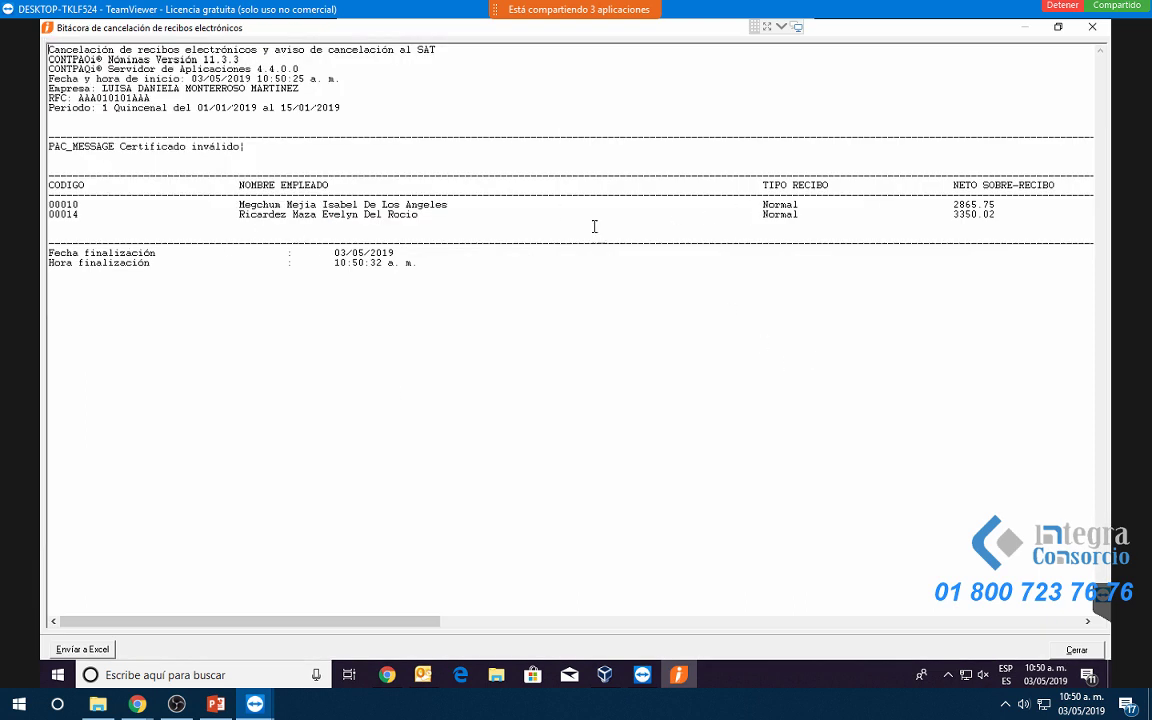
left_click_drag(347, 621, 671, 625)
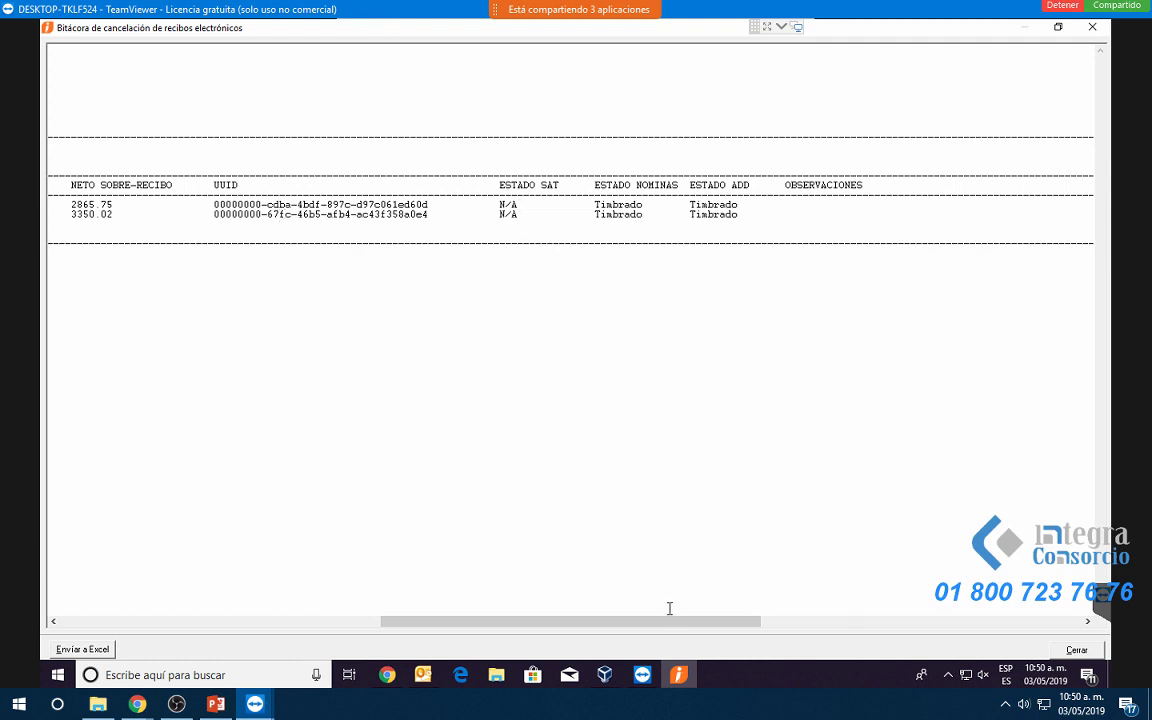
left_click_drag(612, 622, 296, 598)
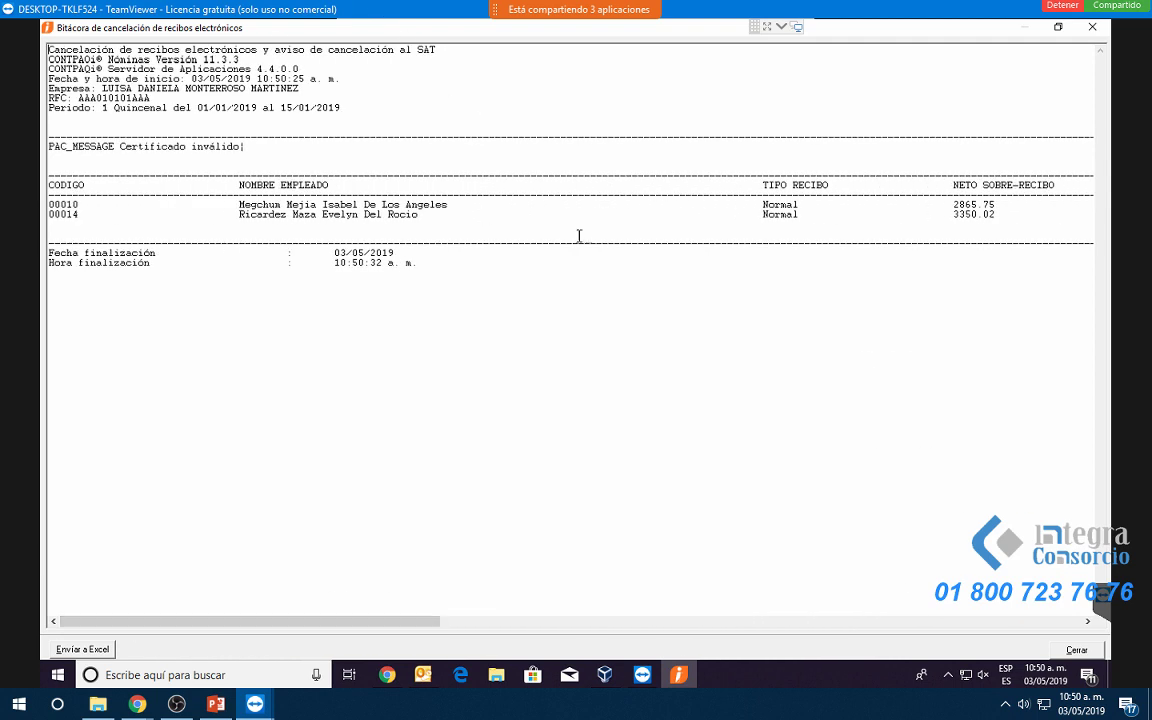
key("Escape")
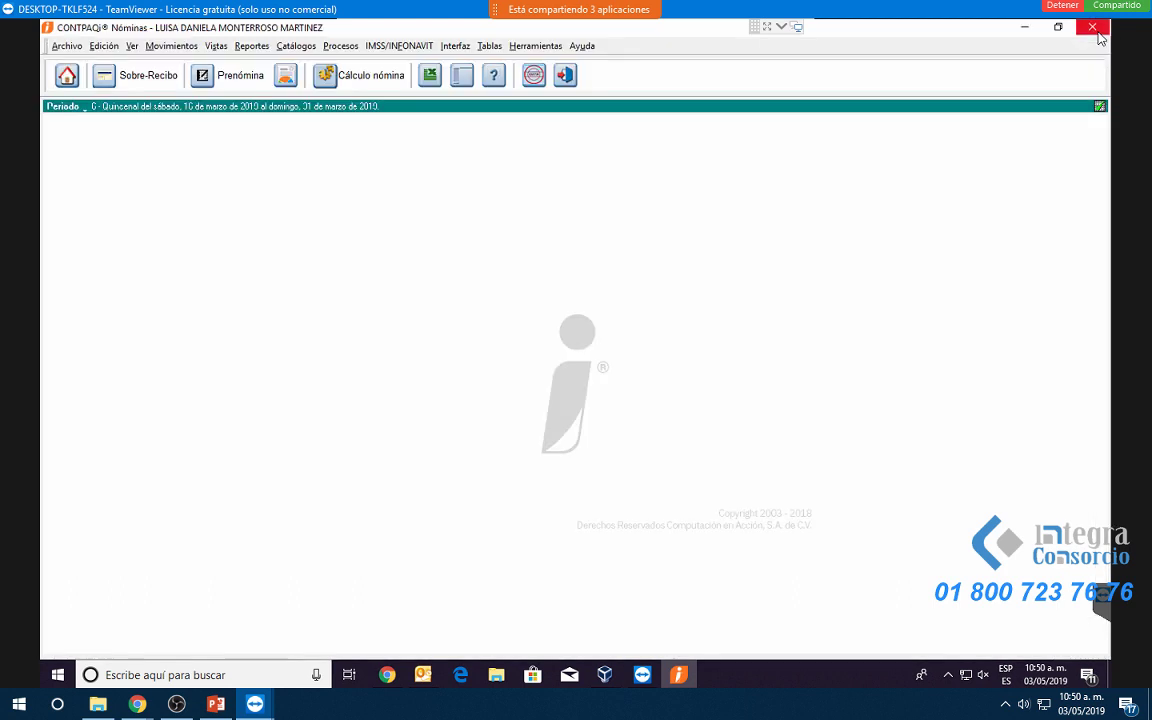
Start a backup restore for the company stored in the 2019_RT database folder, accepting the closing of the current company.
left_click(534, 78)
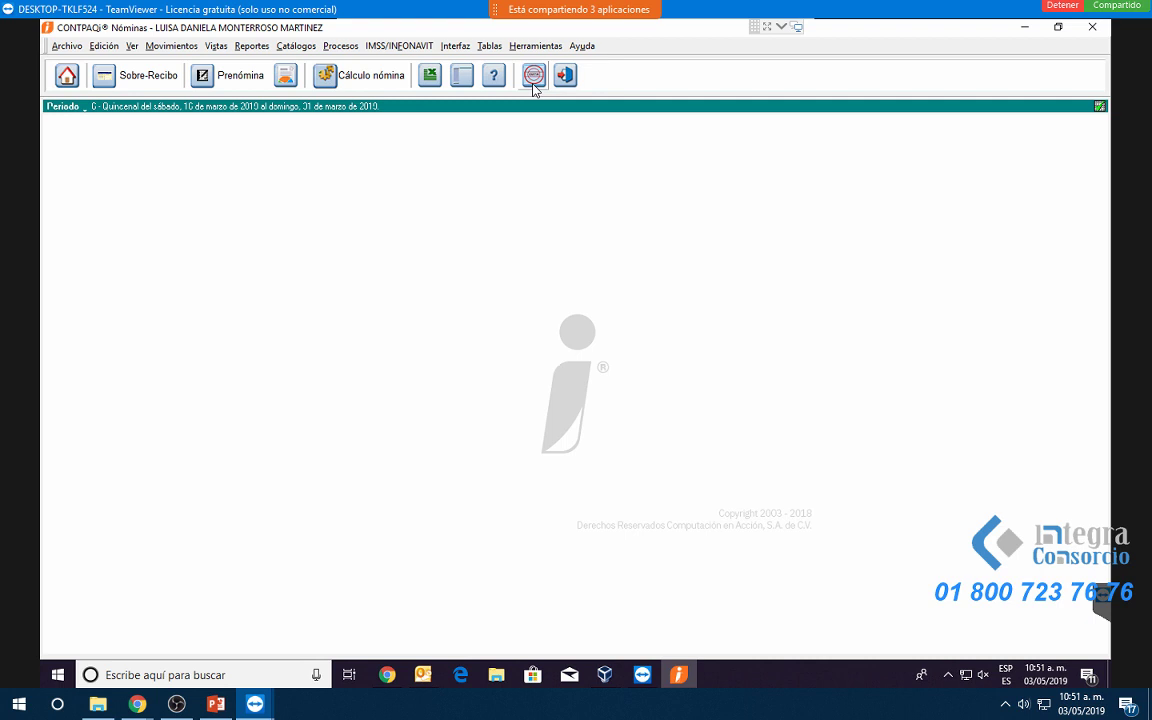
left_click(66, 75)
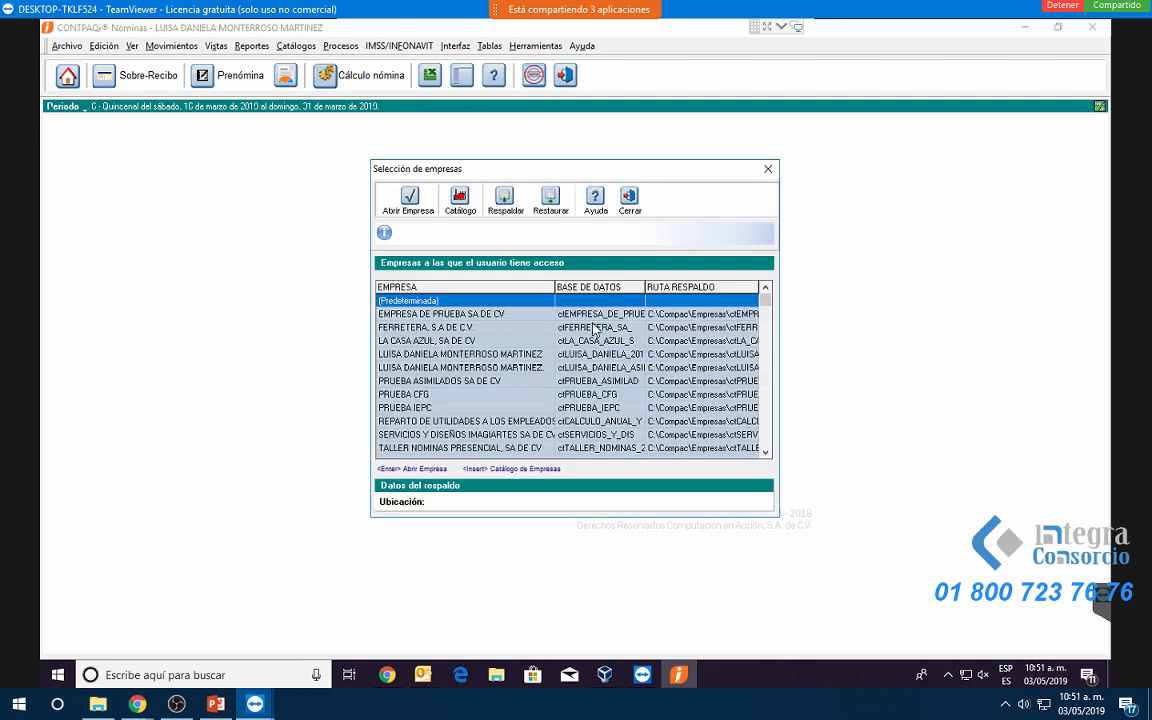
left_click(616, 356)
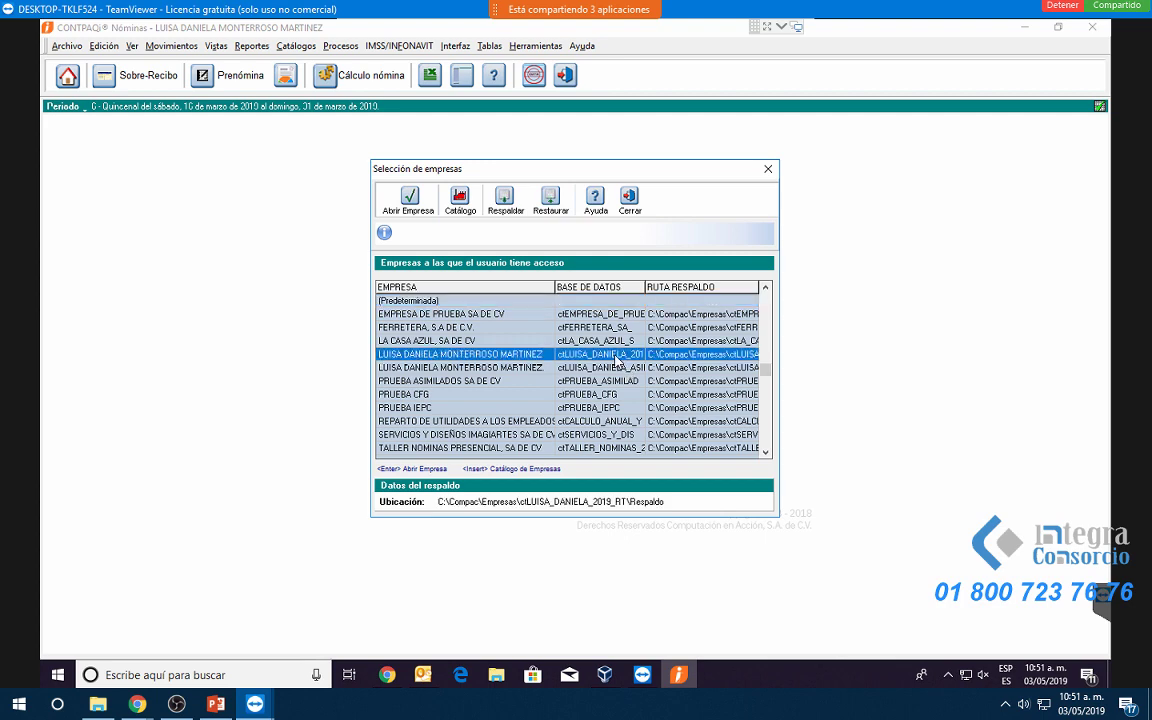
left_click(551, 204)
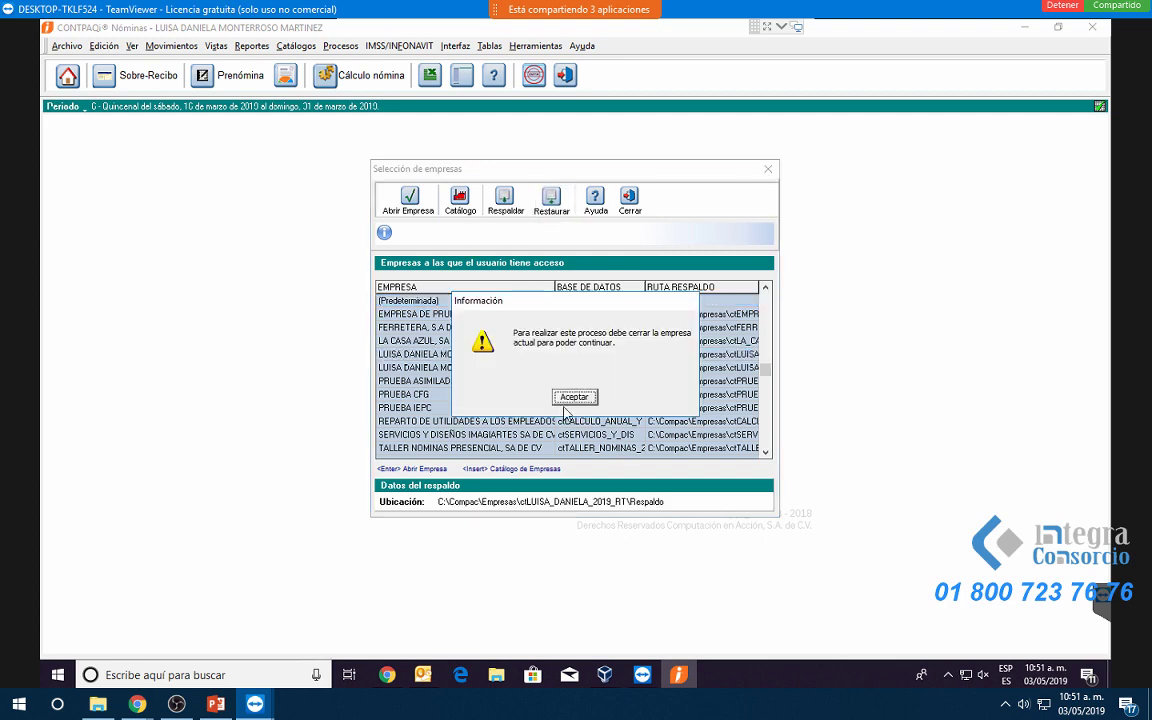
key("Return")
key("Return")
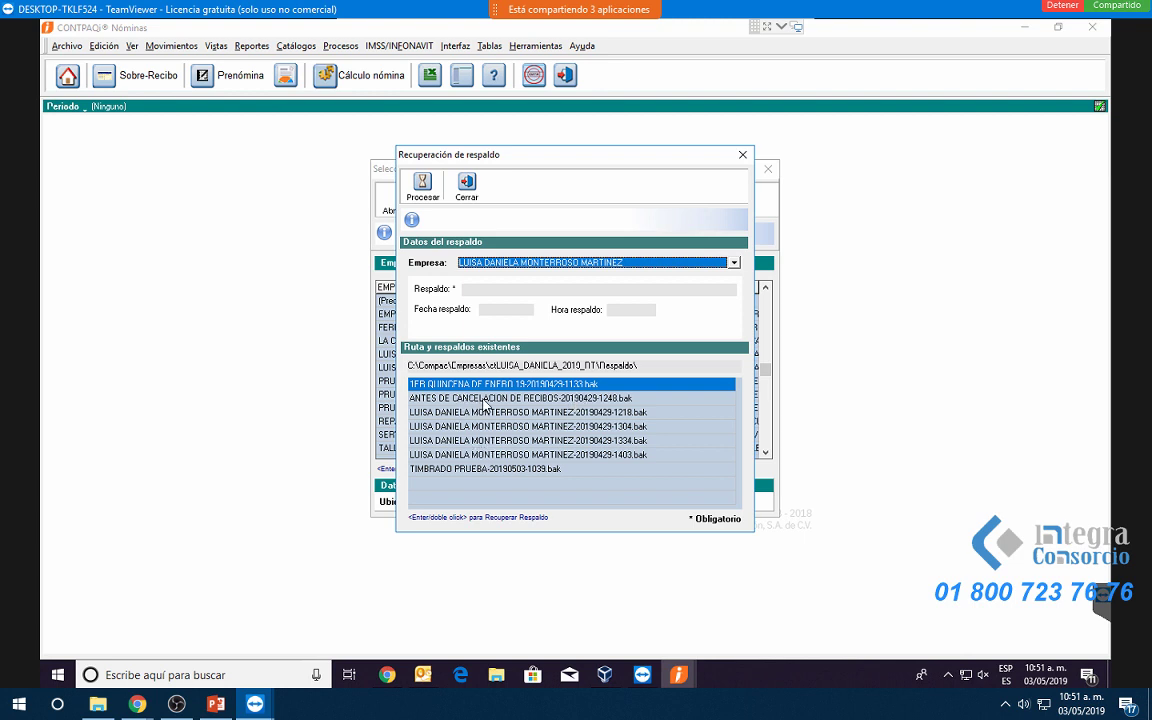
Try to restore the backup dated 29/04/2019 at 12:18, examine the reported periods with stamped receipts, and close that list.
left_click(503, 471)
left_click(503, 456)
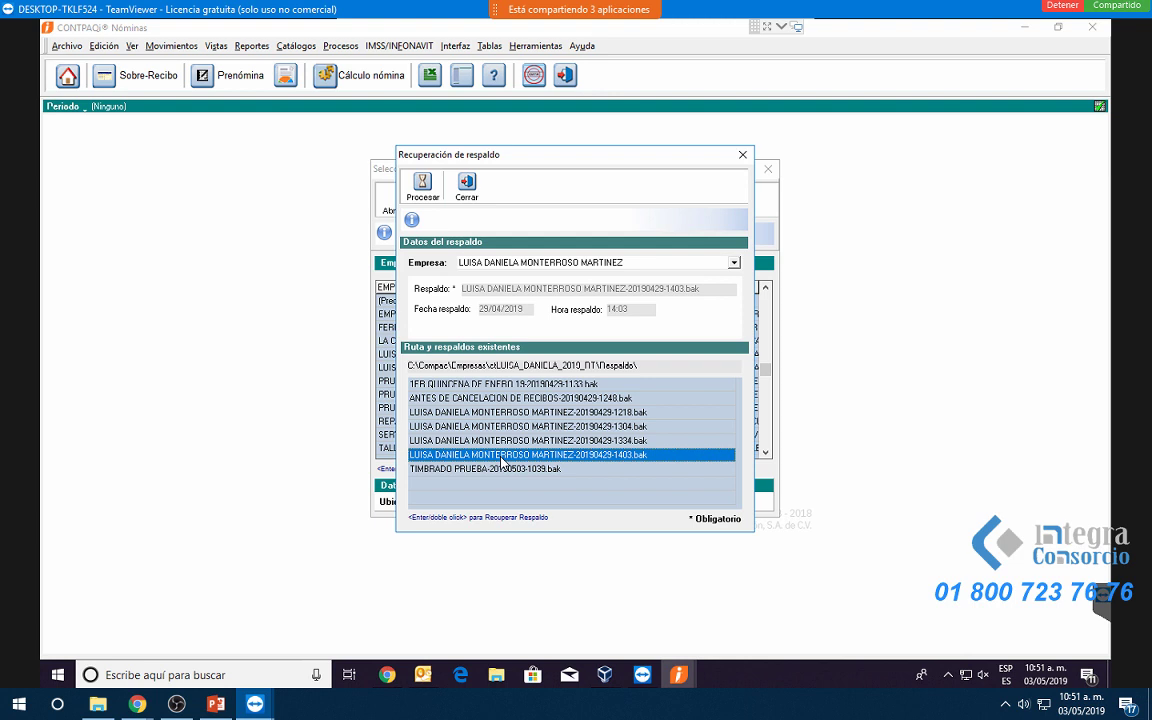
left_click(500, 412)
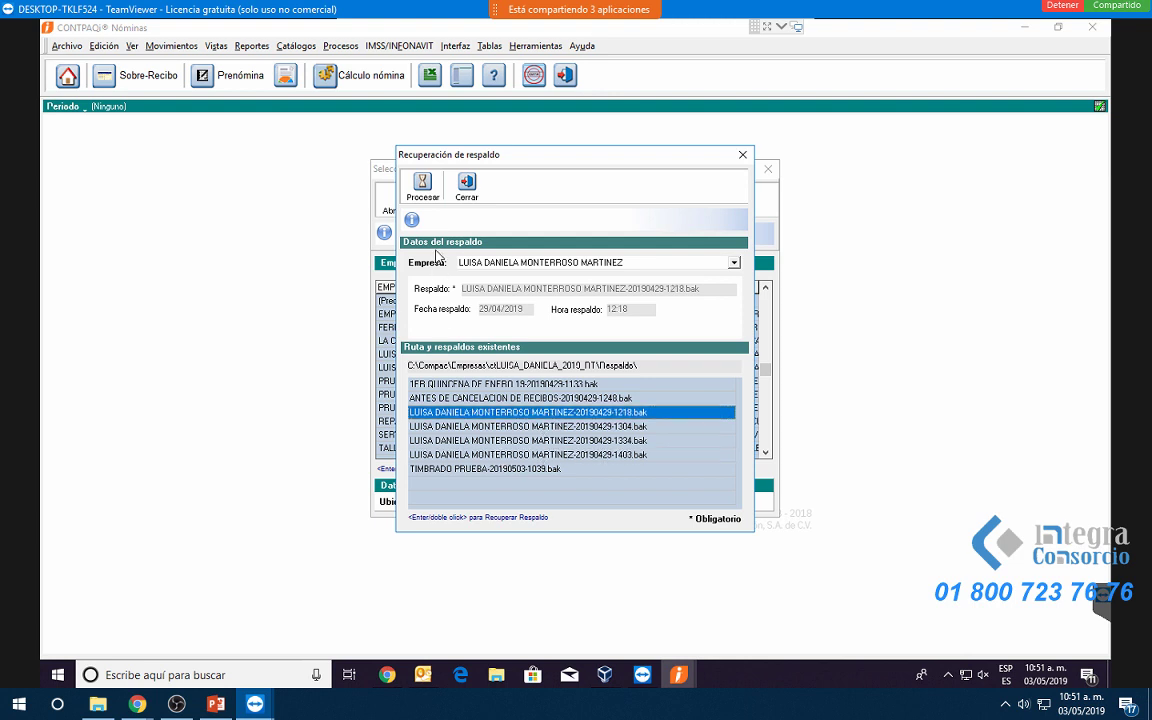
left_click(423, 185)
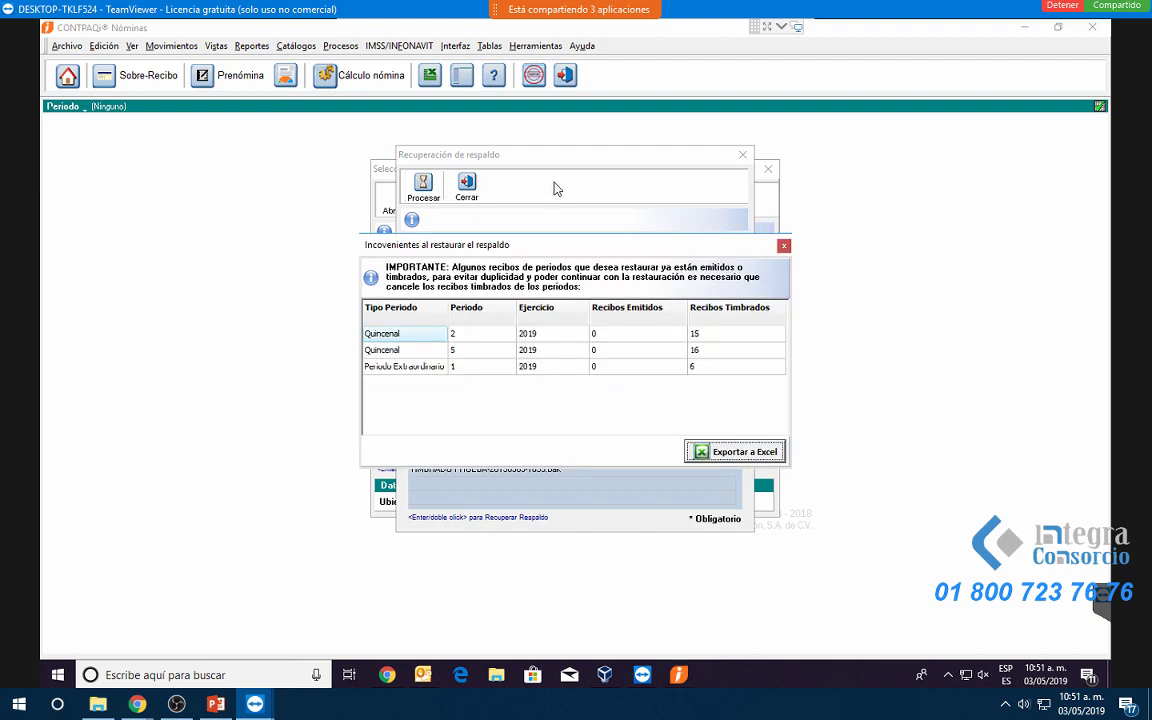
left_click_drag(558, 248, 524, 153)
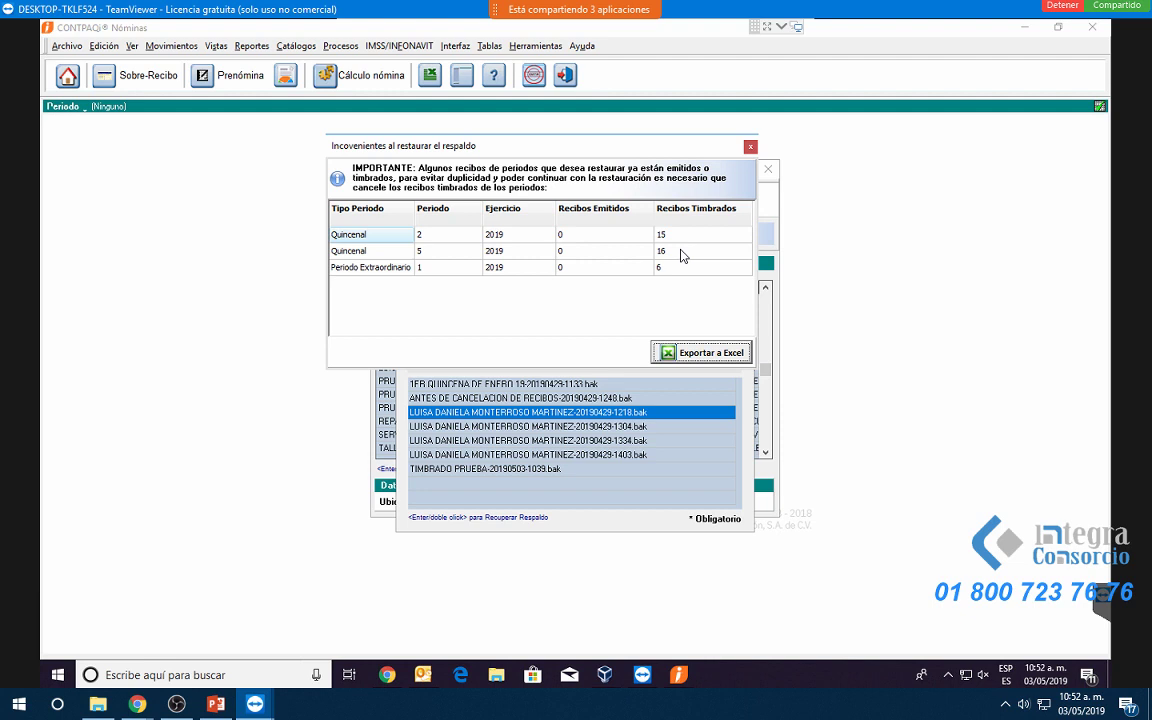
left_click(752, 149)
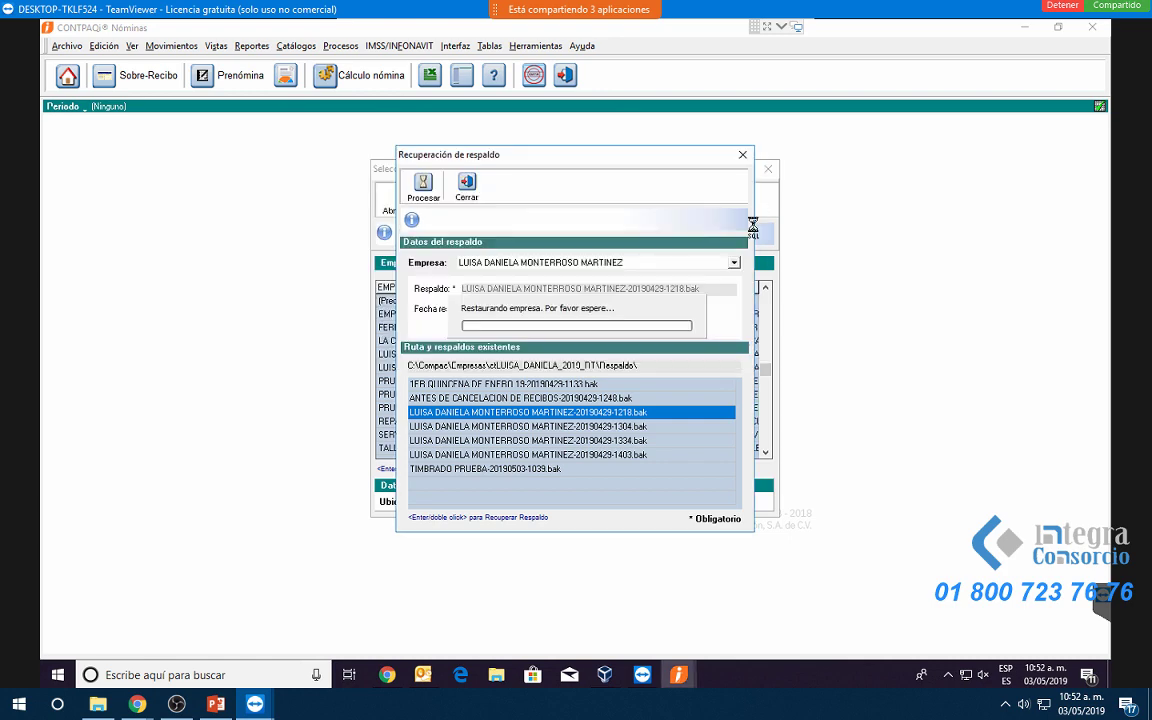
Reopen the company, accept the unauthorized-period notice and choose the Quincenal period type.
left_click(421, 175)
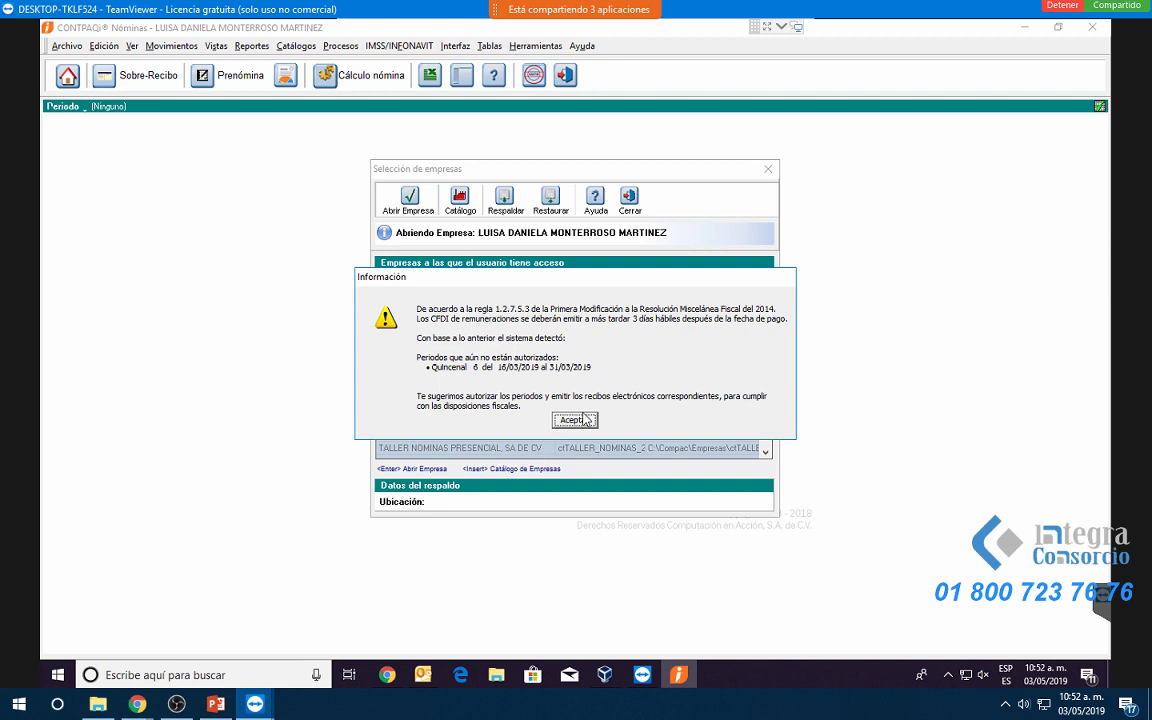
key("Return")
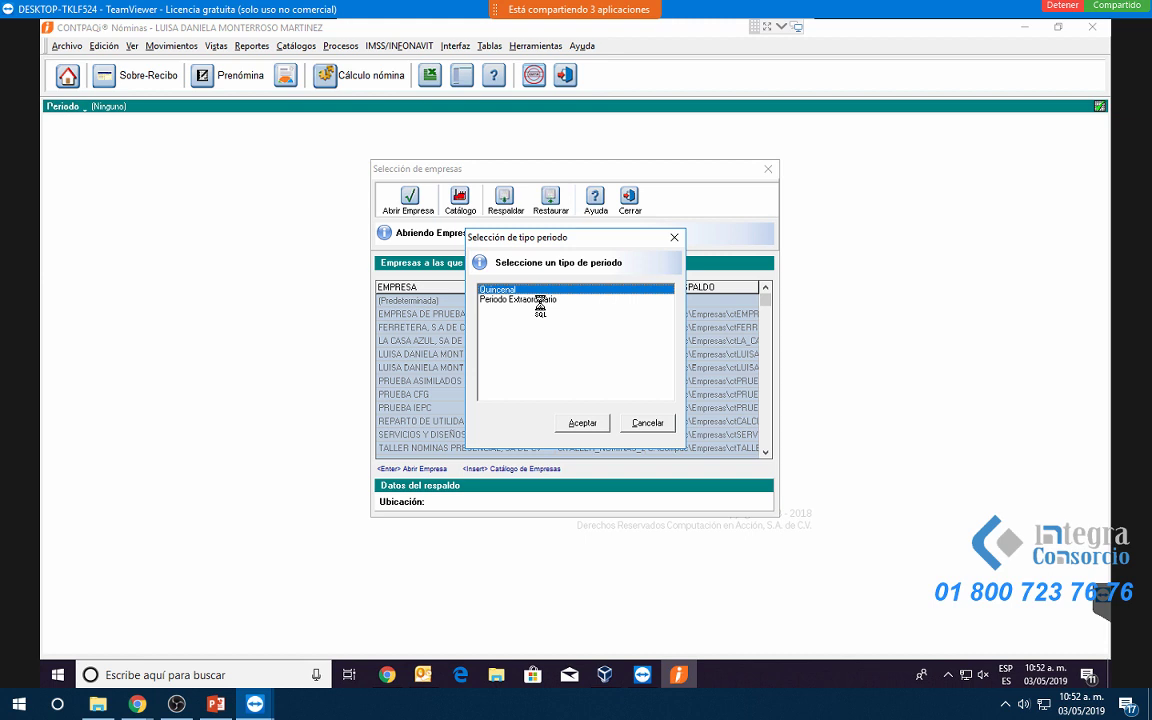
key("Return")
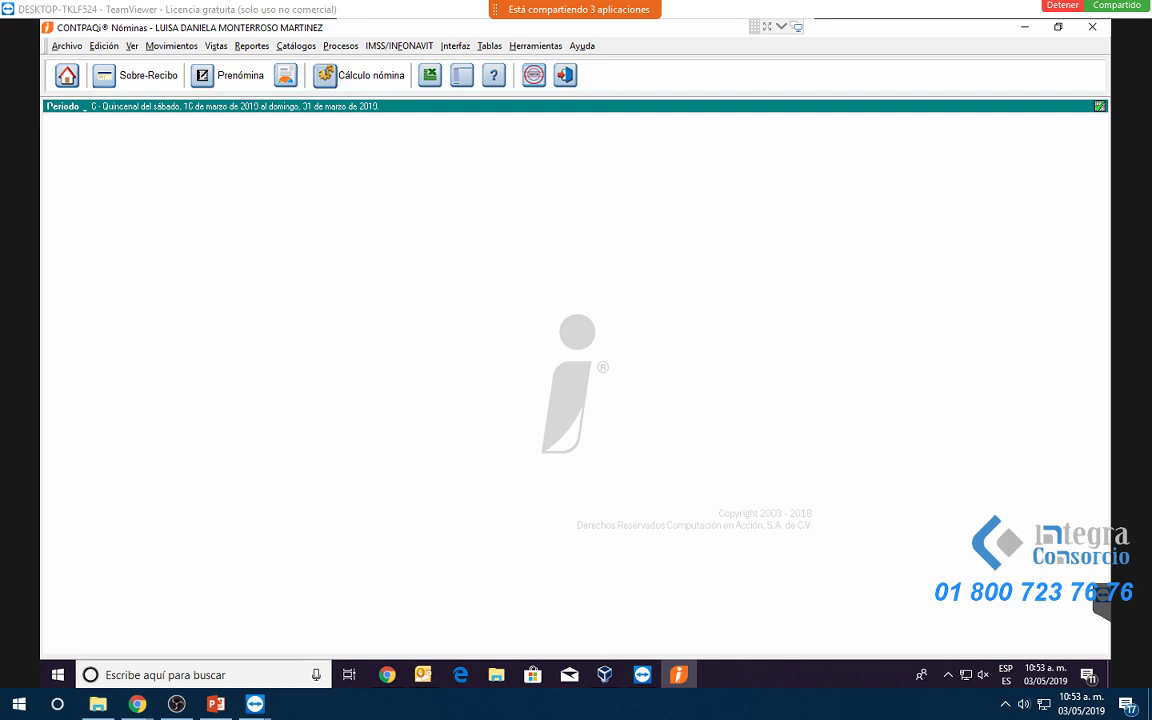
Open the electronic receipt issuance for the company, check period 2, and set the period number to 3.
left_click(534, 76)
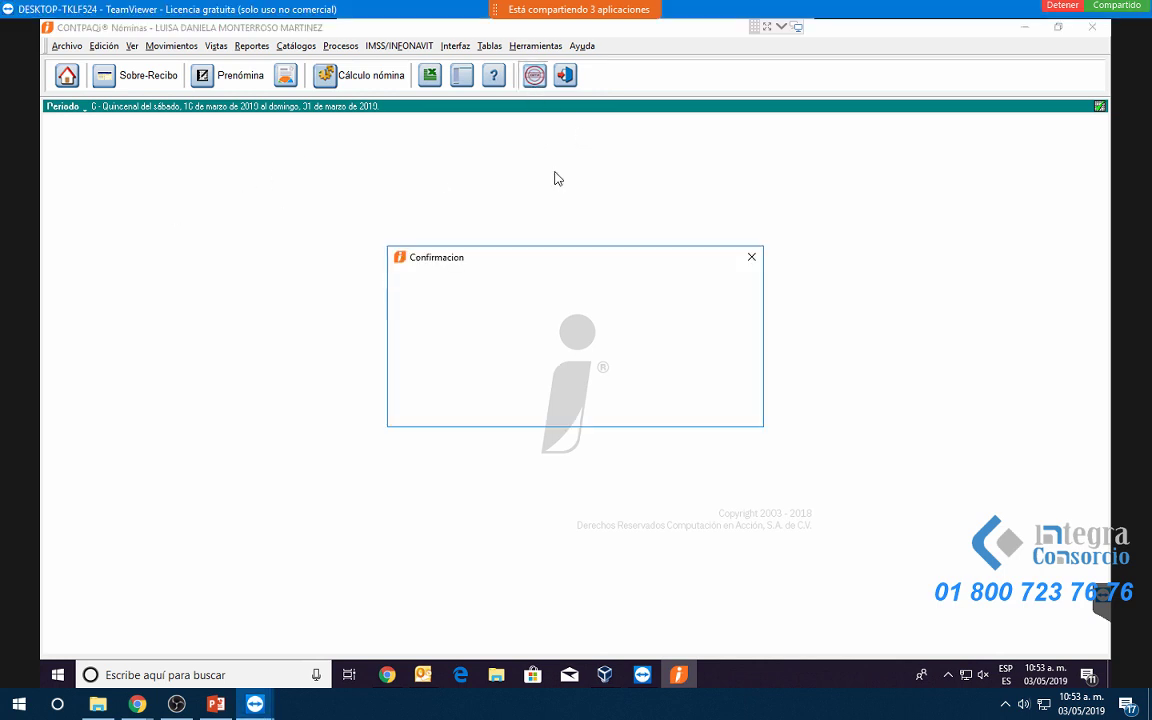
left_click(650, 407)
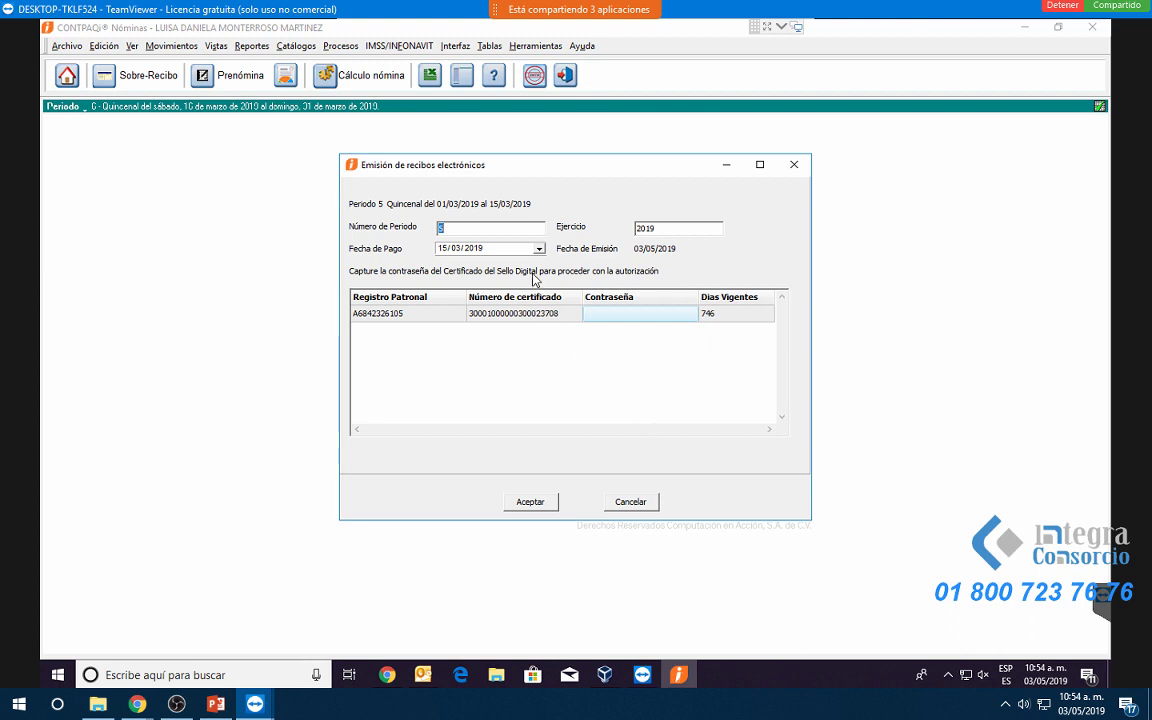
type("2")
key("Tab")
left_click(574, 397)
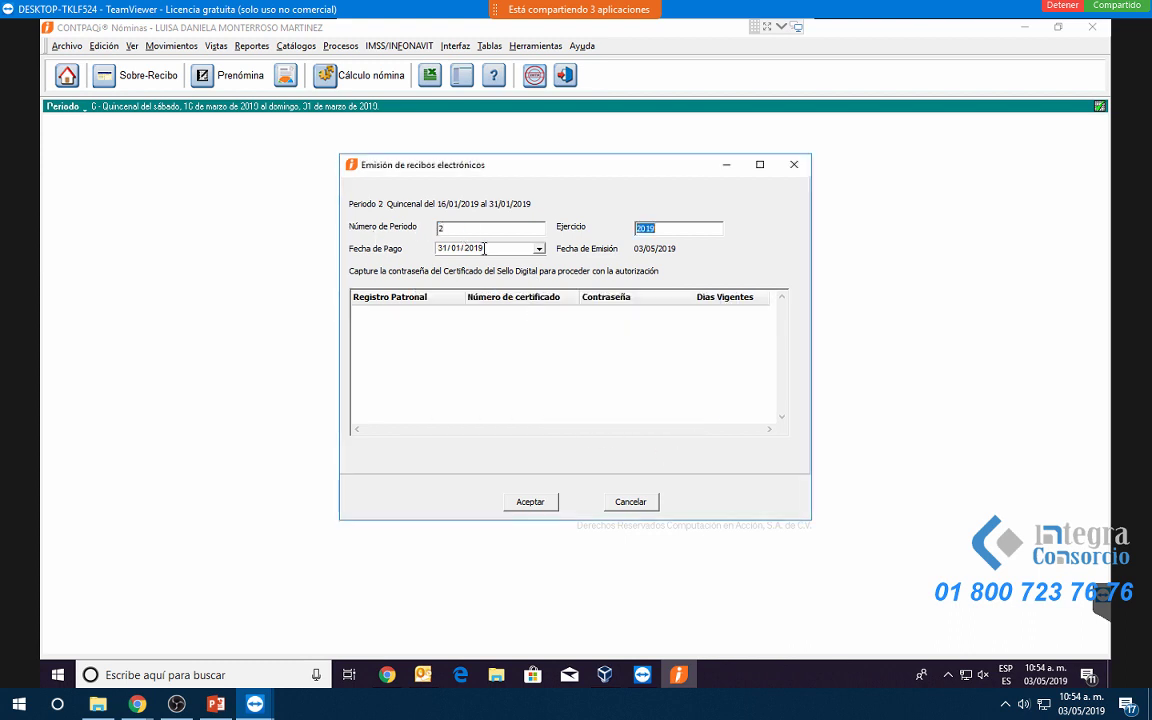
type("3")
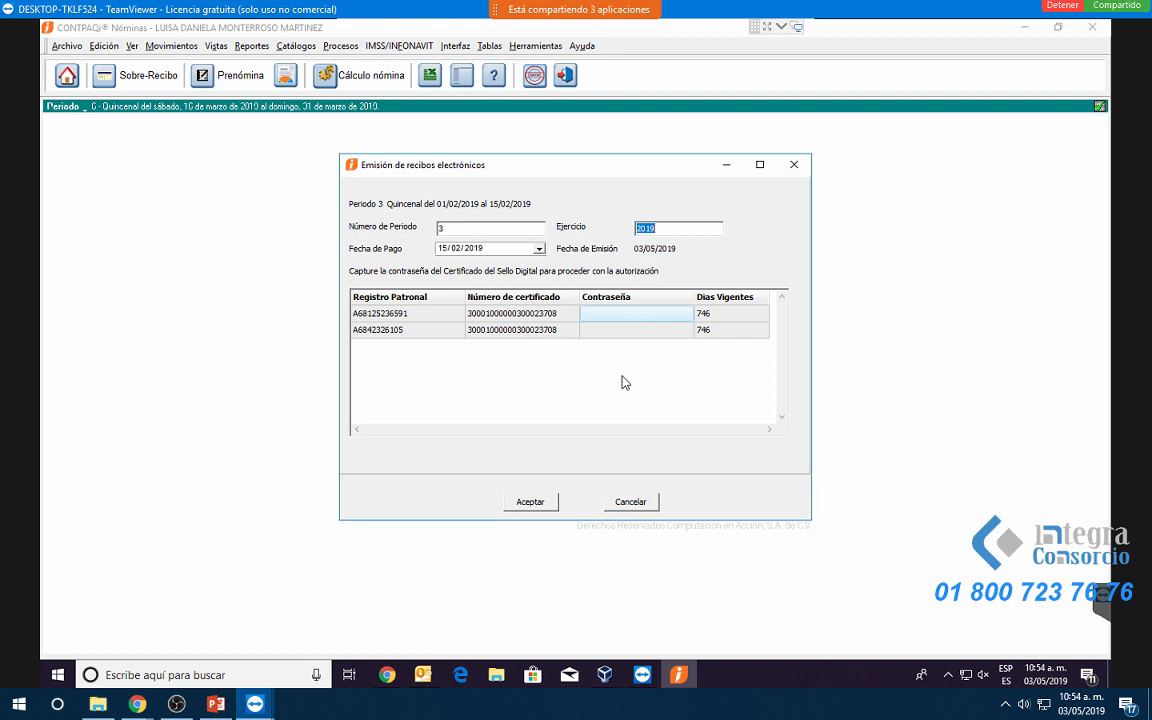
Check periods 1 and 2 for receipts to issue, dismissing the notices, and close the electronic receipt issuance.
key("shift+Tab")
type("1")
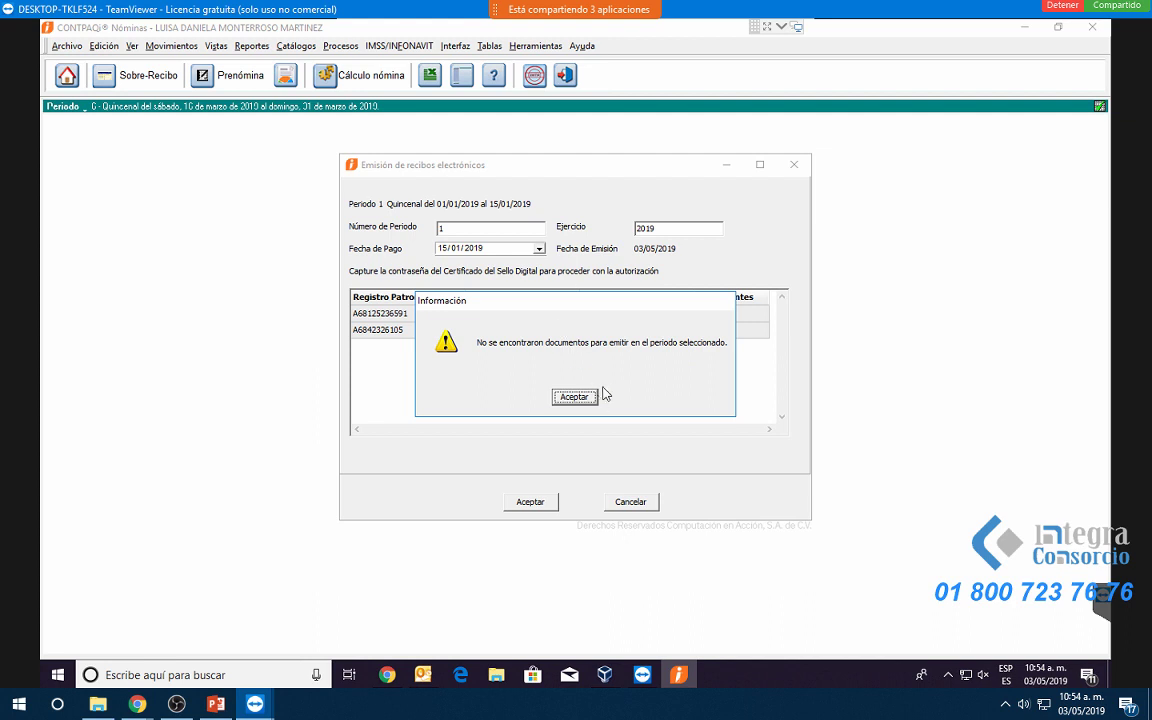
key("Return")
key("shift+Tab")
type("2")
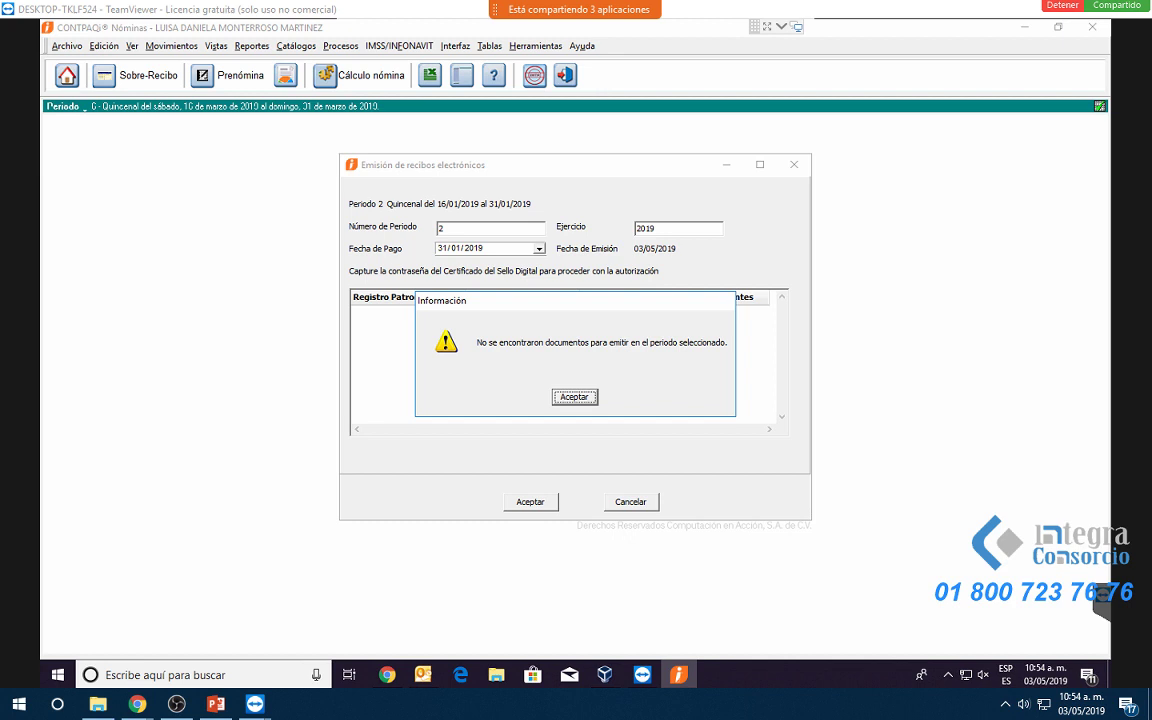
left_click(574, 398)
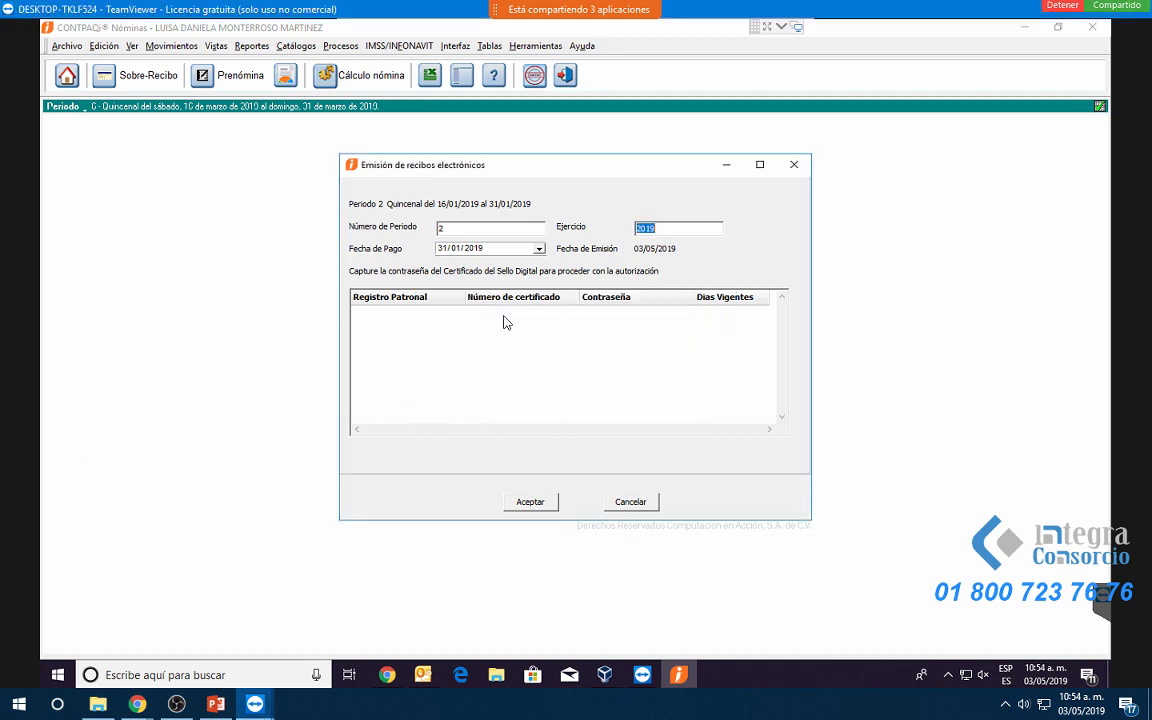
left_click(797, 171)
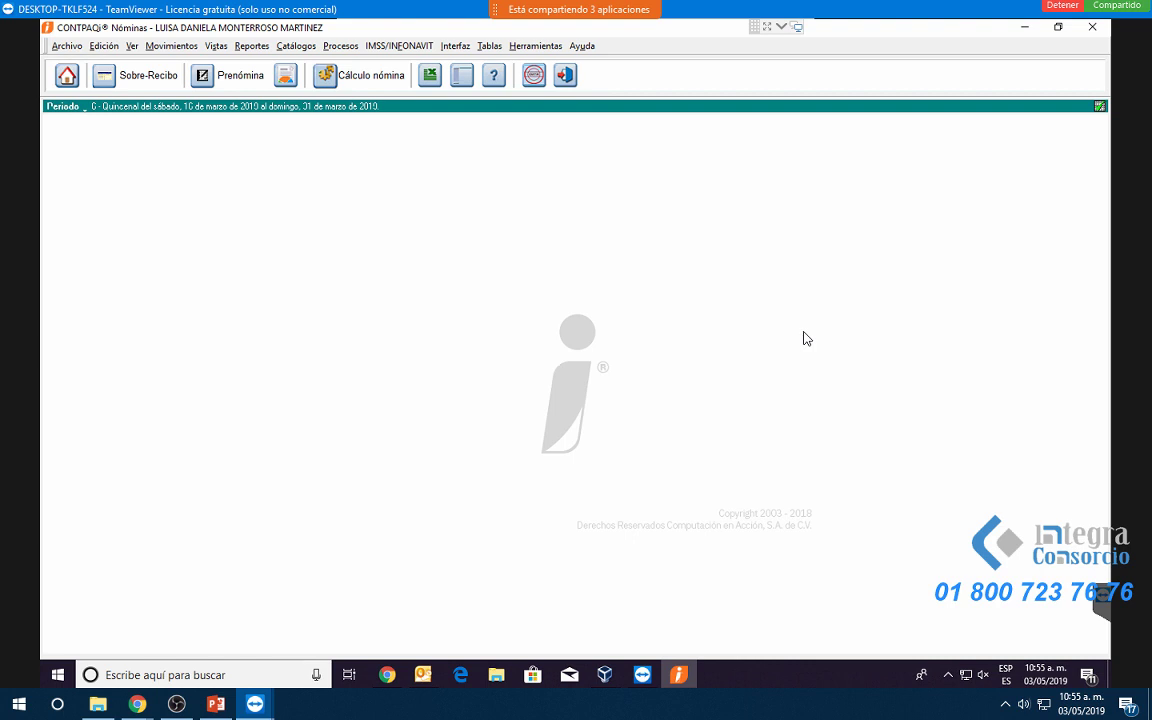
Reopen the electronic receipt issuance, check period 3 of 2019 for pending receipts, and close it.
left_click(534, 75)
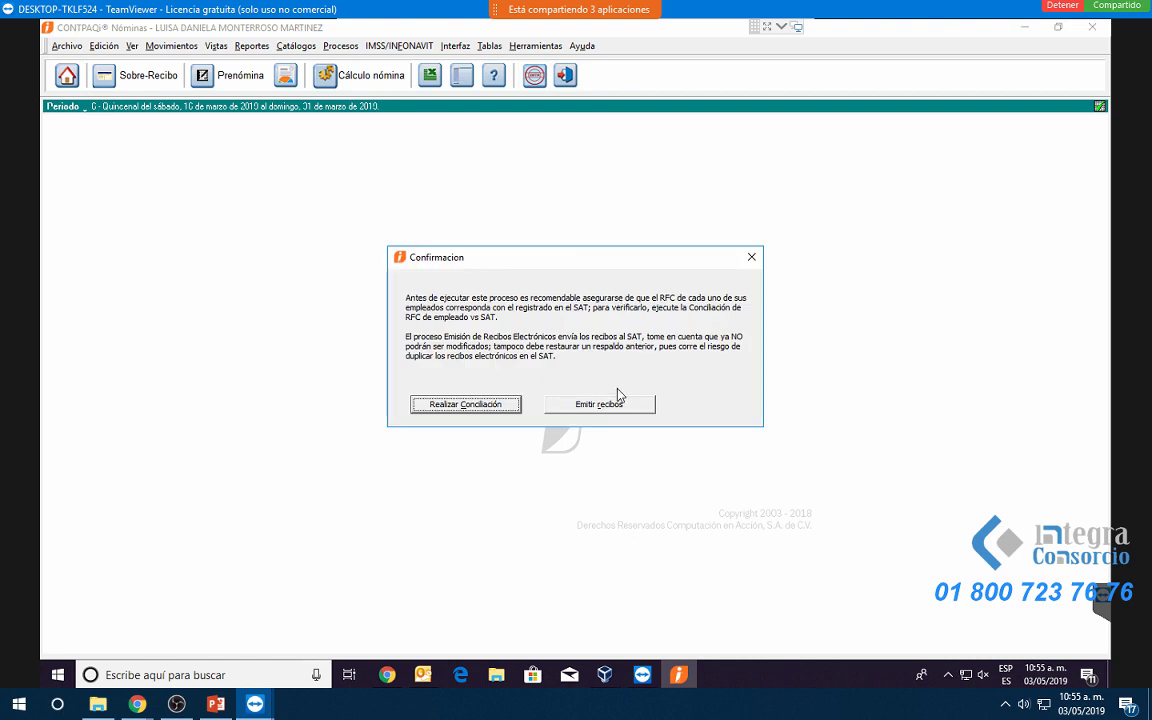
left_click(617, 398)
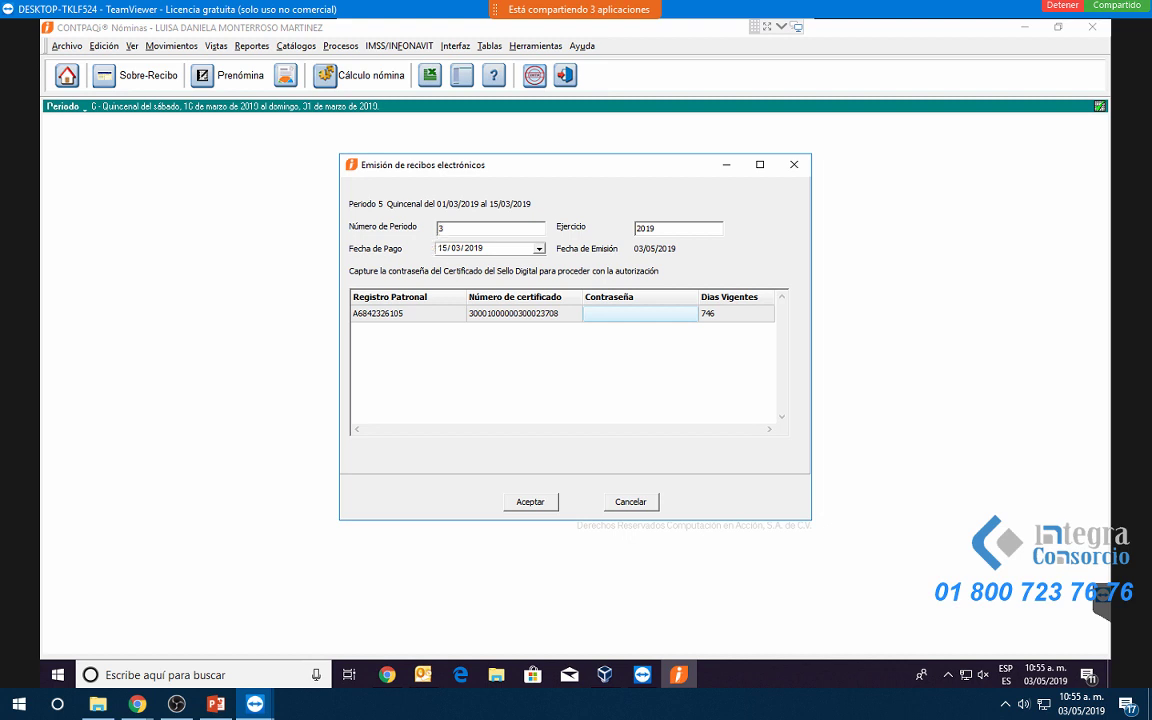
key("Tab")
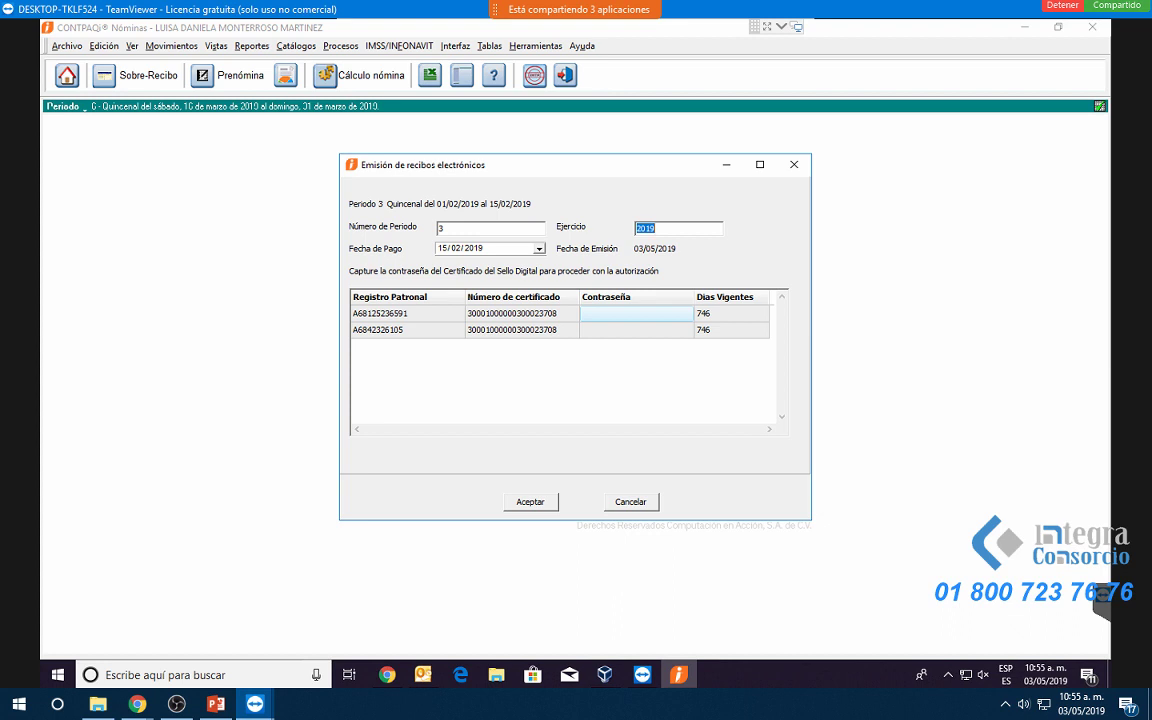
left_click(794, 164)
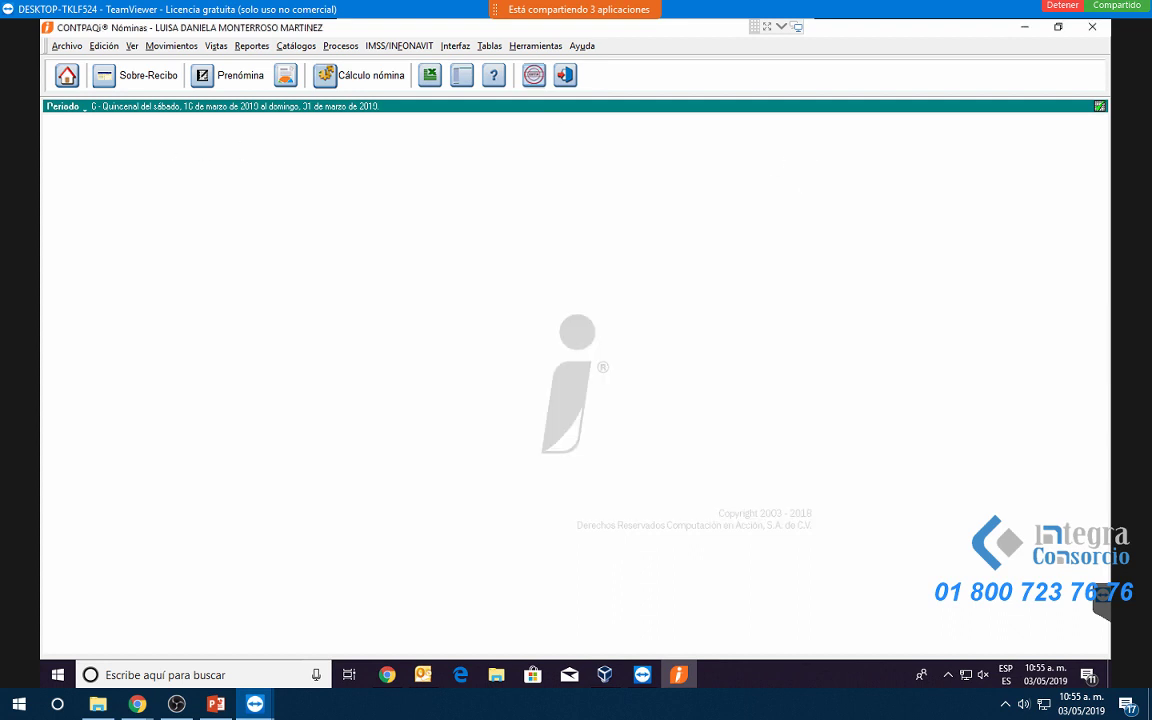
View the list of 2019 fortnightly periods, then inspect the default period in the electronic receipt issuance and cancel it.
left_click(80, 106)
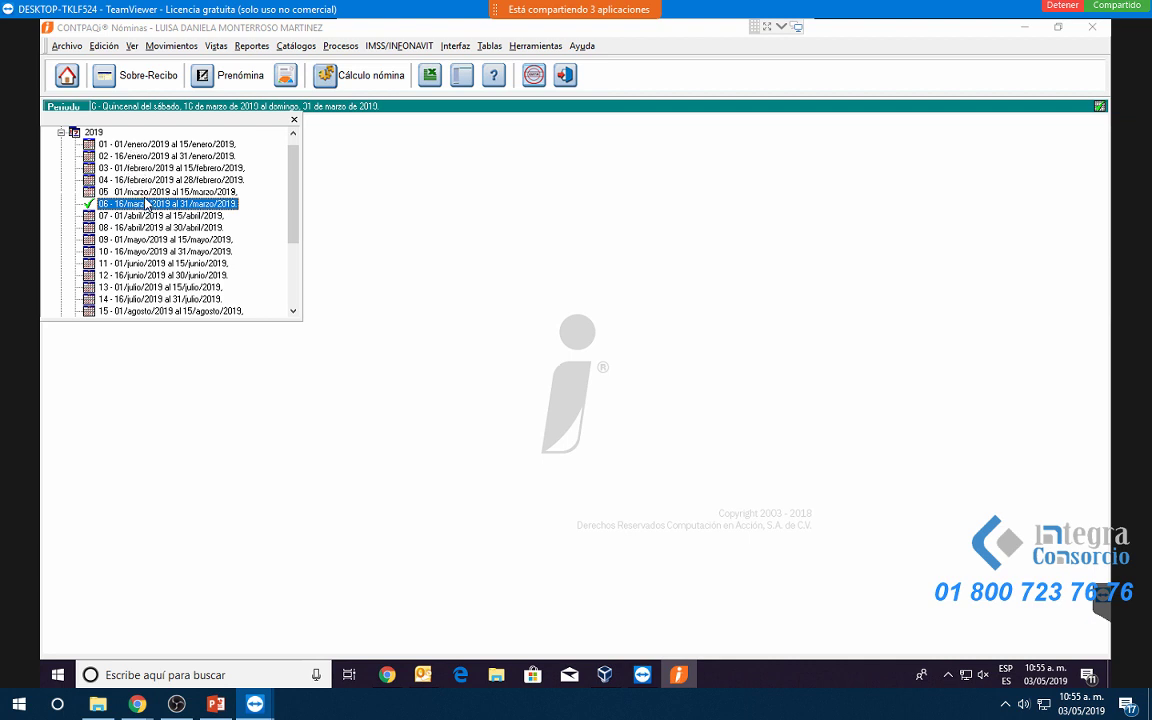
left_click(295, 120)
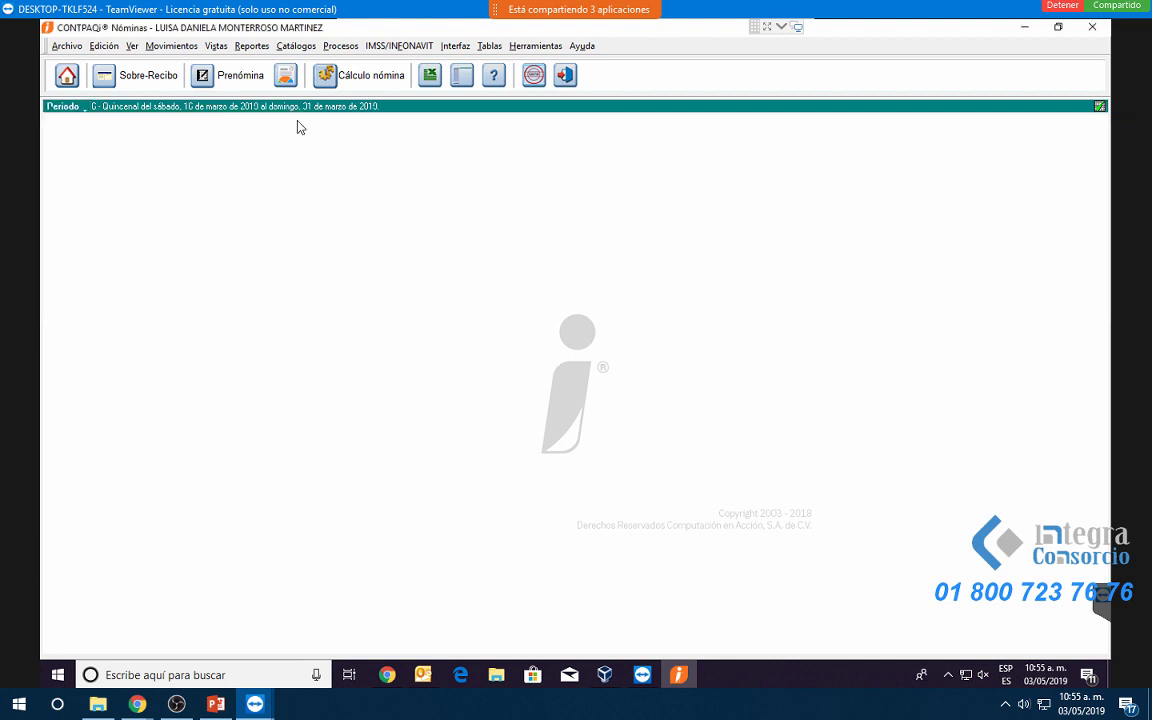
left_click(533, 75)
left_click(534, 75)
left_click(612, 404)
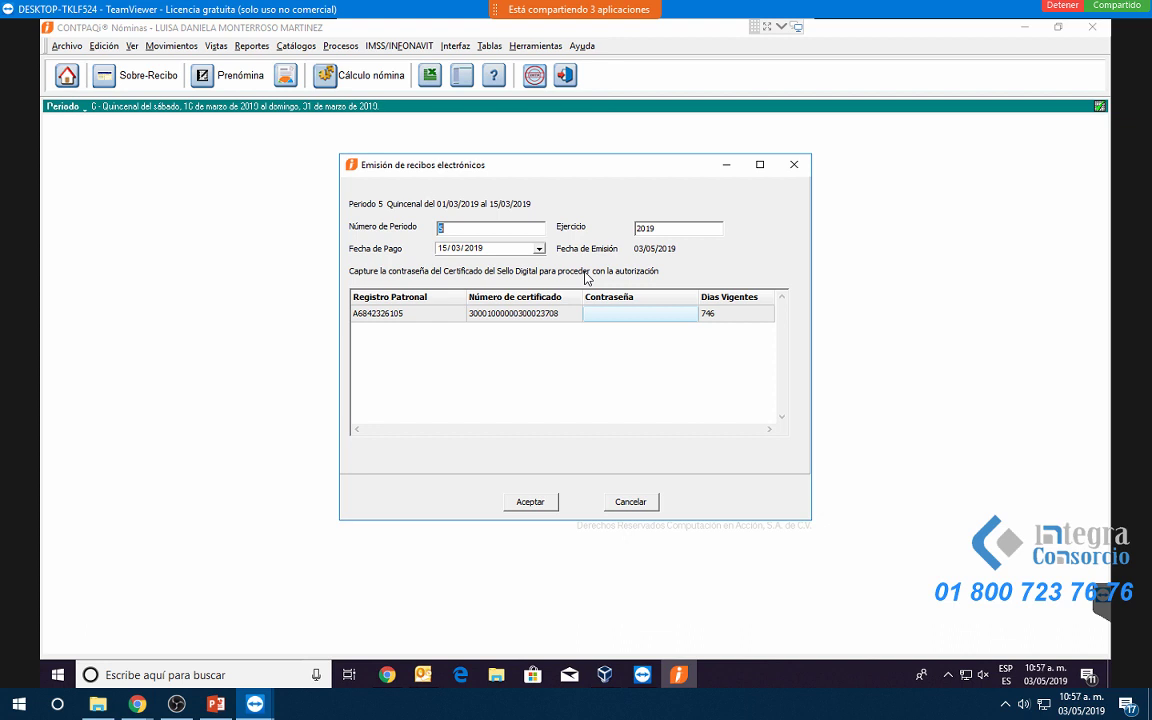
left_click(625, 502)
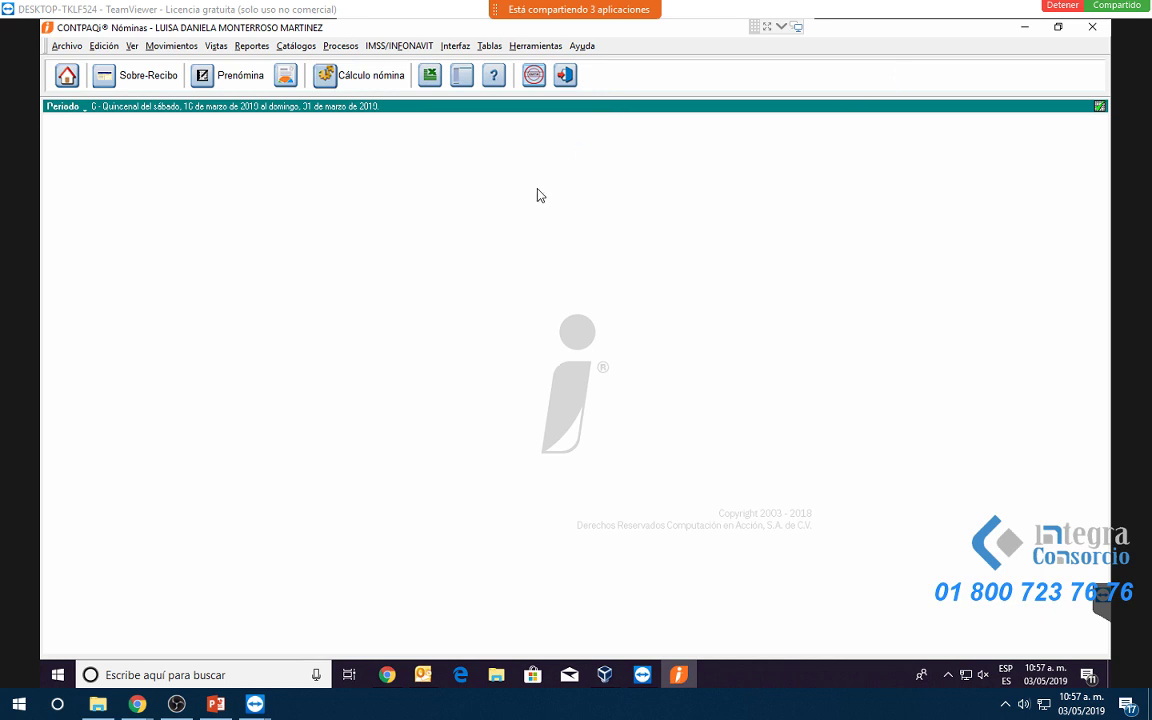
Switch to the PowerPoint presentation and review the Apéndice 6 perceptions and deductions matrix on slides 7 to 11.
mouse_move(362, 8)
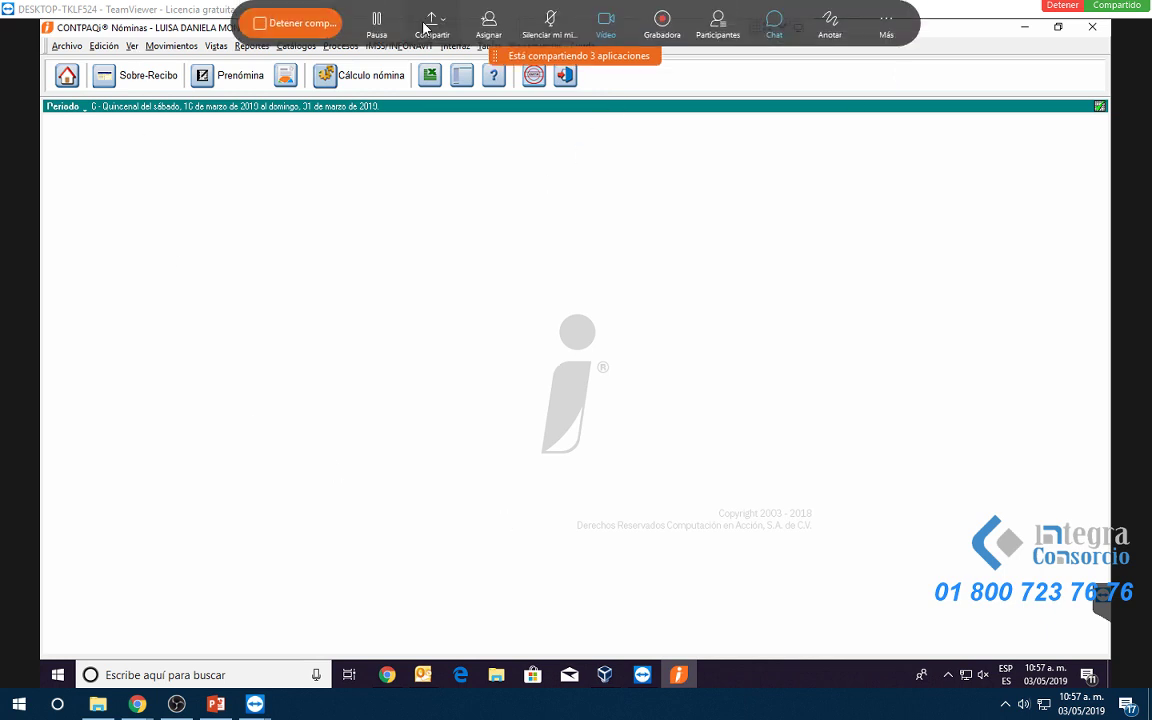
left_click(443, 38)
mouse_move(480, 94)
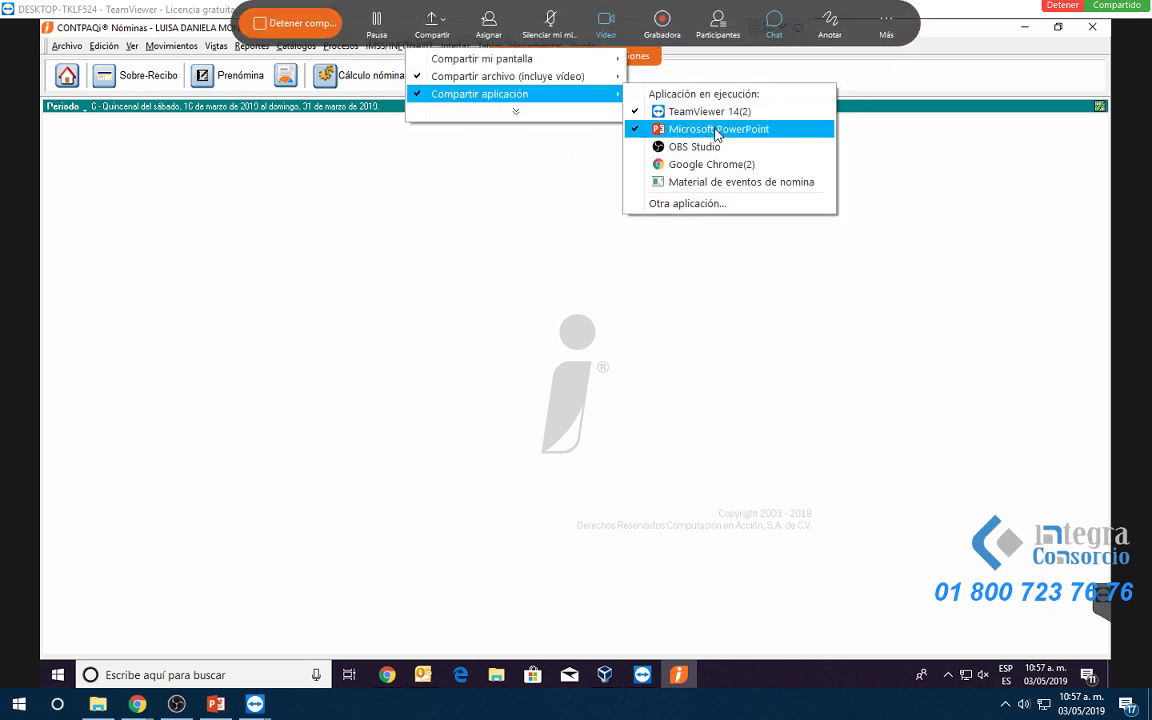
left_click(215, 704)
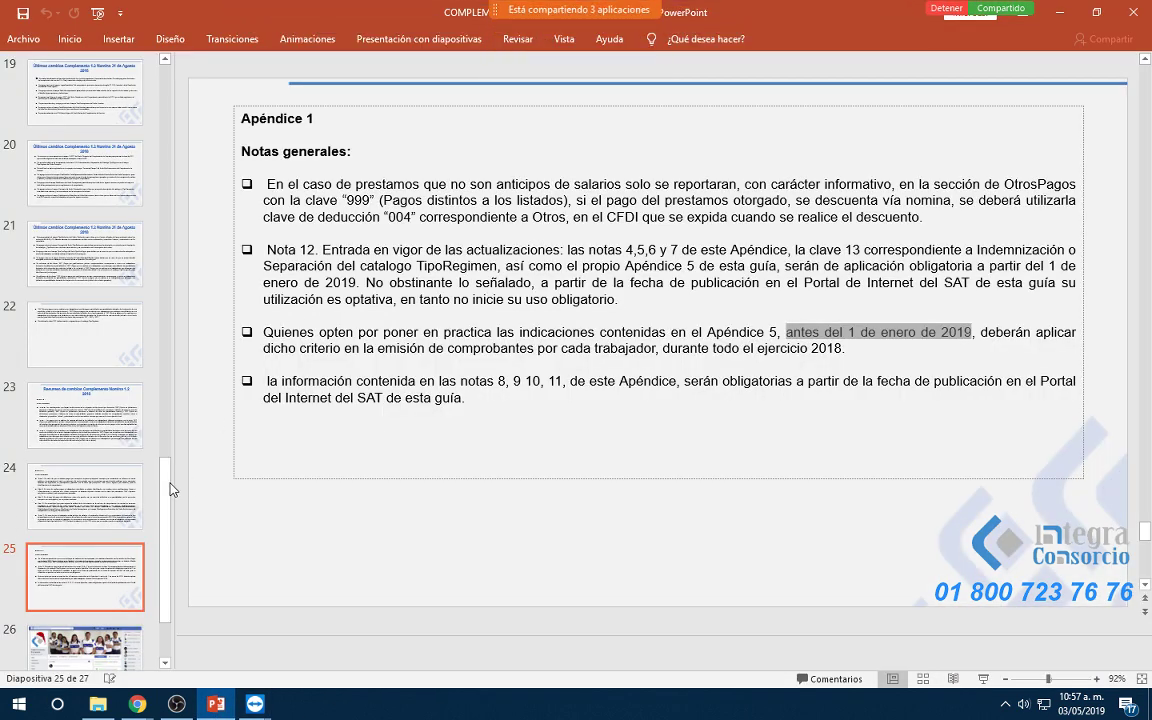
left_click_drag(168, 467, 150, 140)
left_click(60, 390)
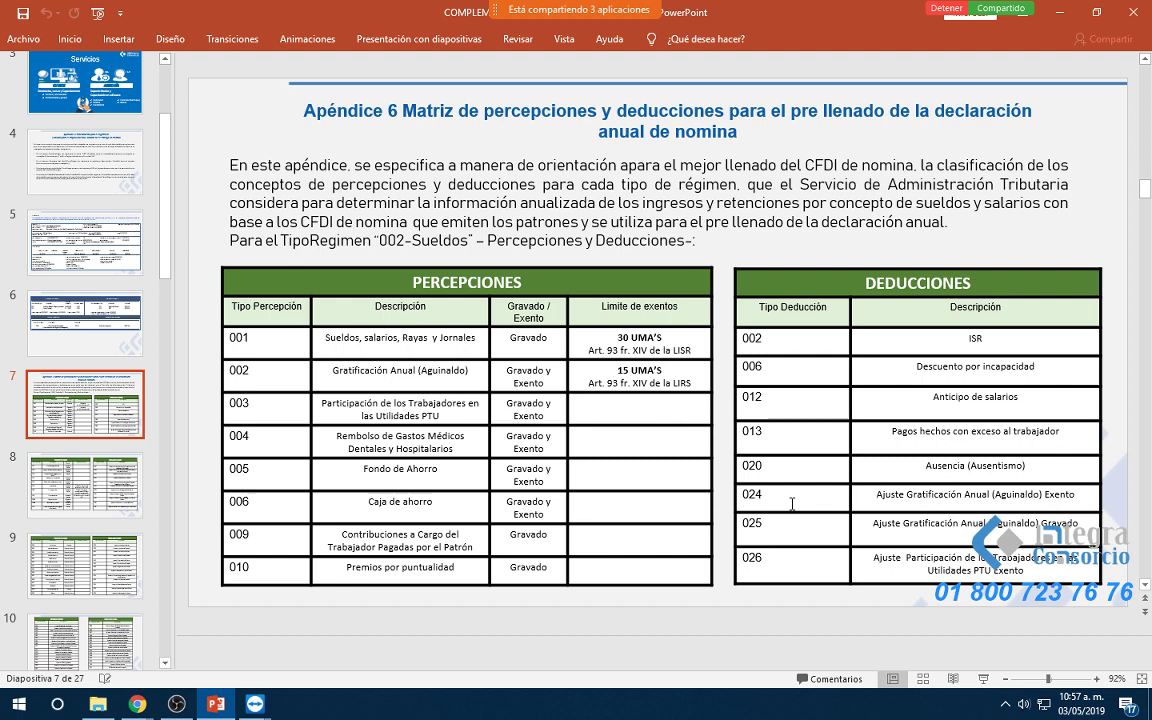
left_click(115, 468)
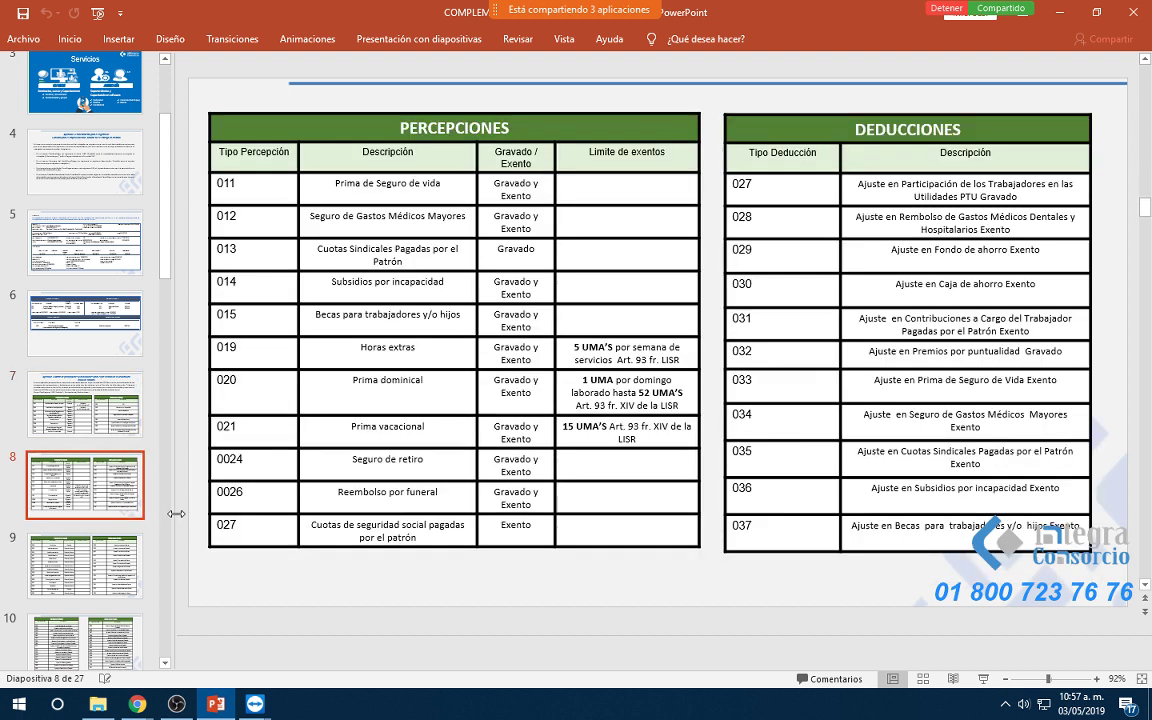
key("Down")
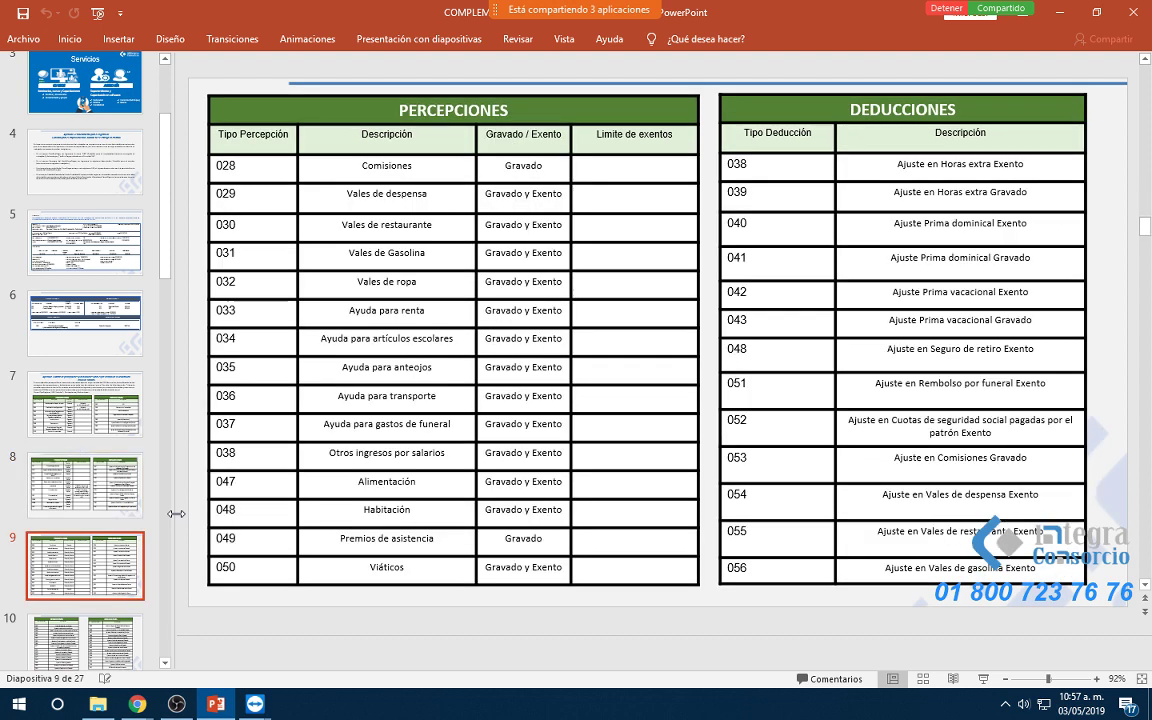
key("Page_Down")
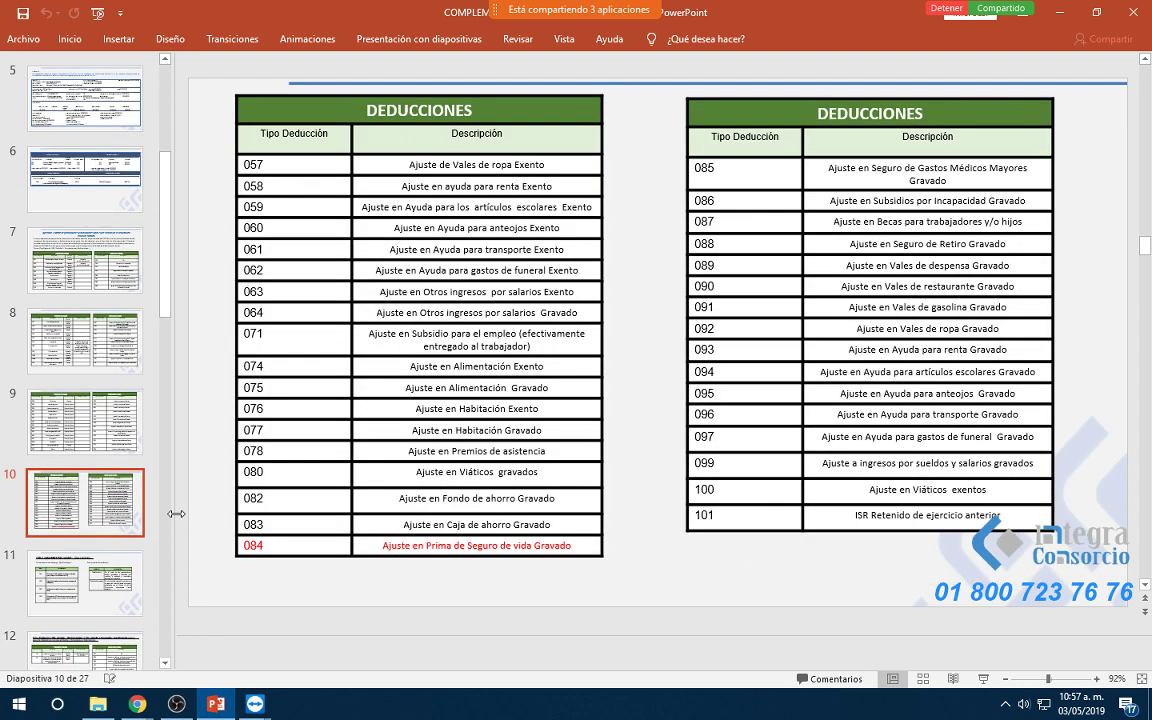
key("Page_Down")
key("Page_Up")
key("Down")
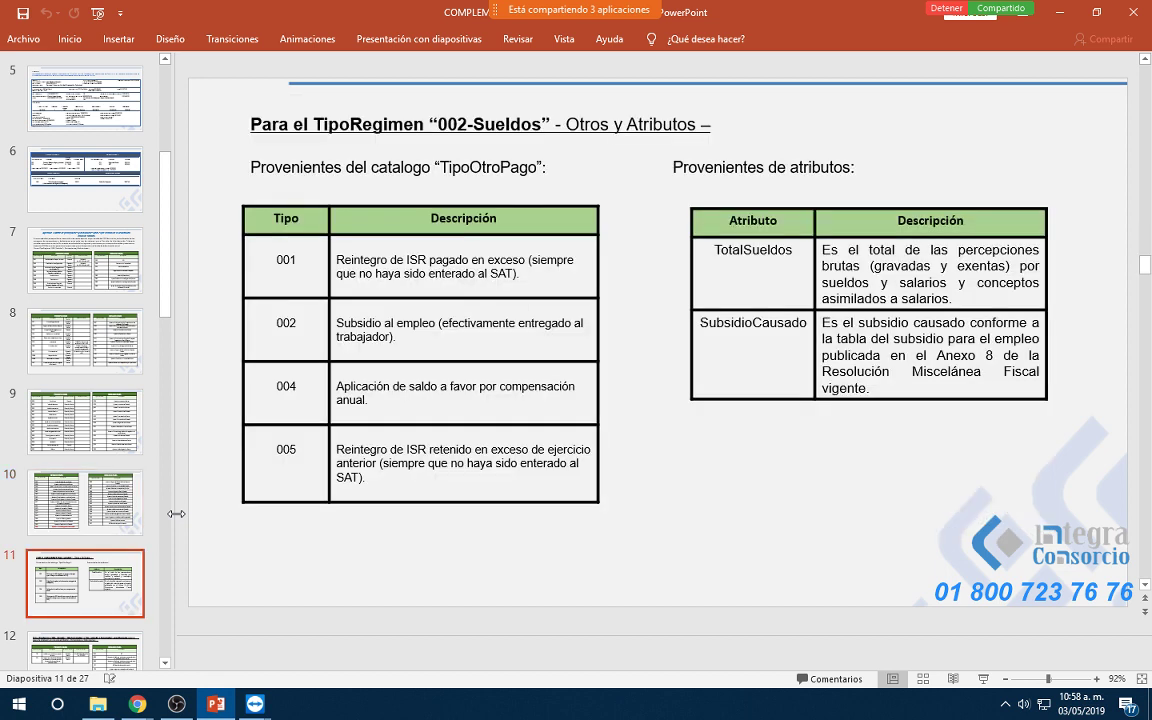
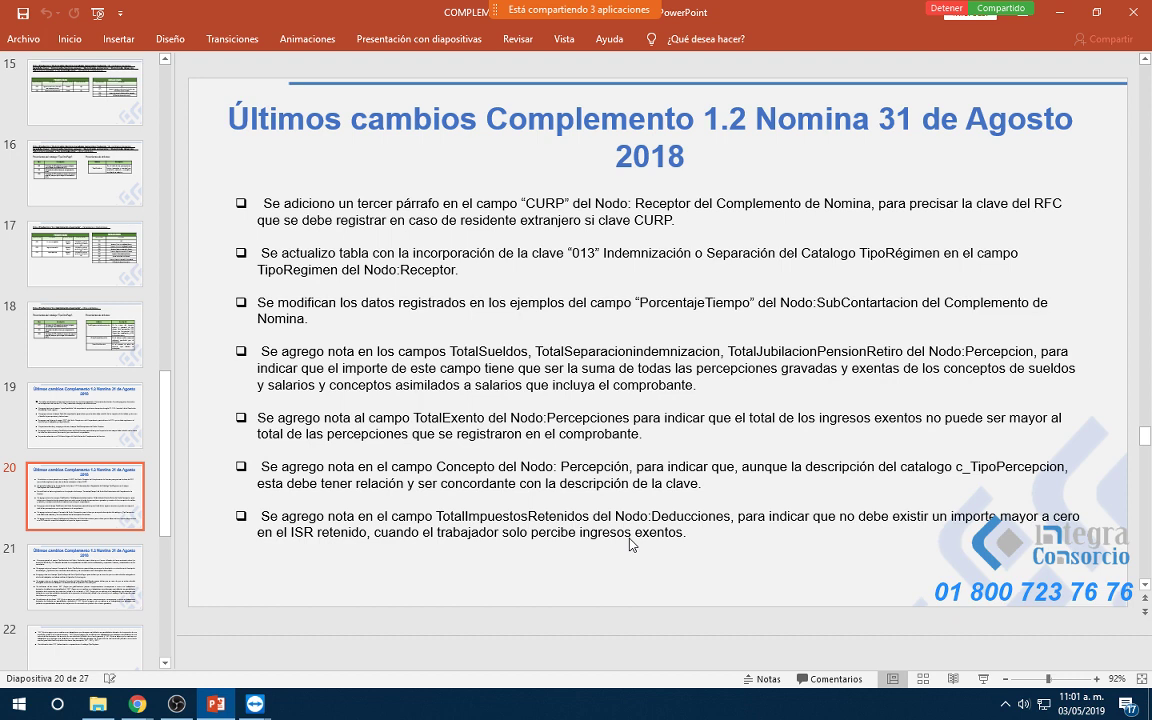
Review the remaining slides on the 2018 Complemento Nomina 1.2 changes, through the Apéndice 1 general notes on slide 25.
key("Page_Down")
scroll(631, 545, "down", 1)
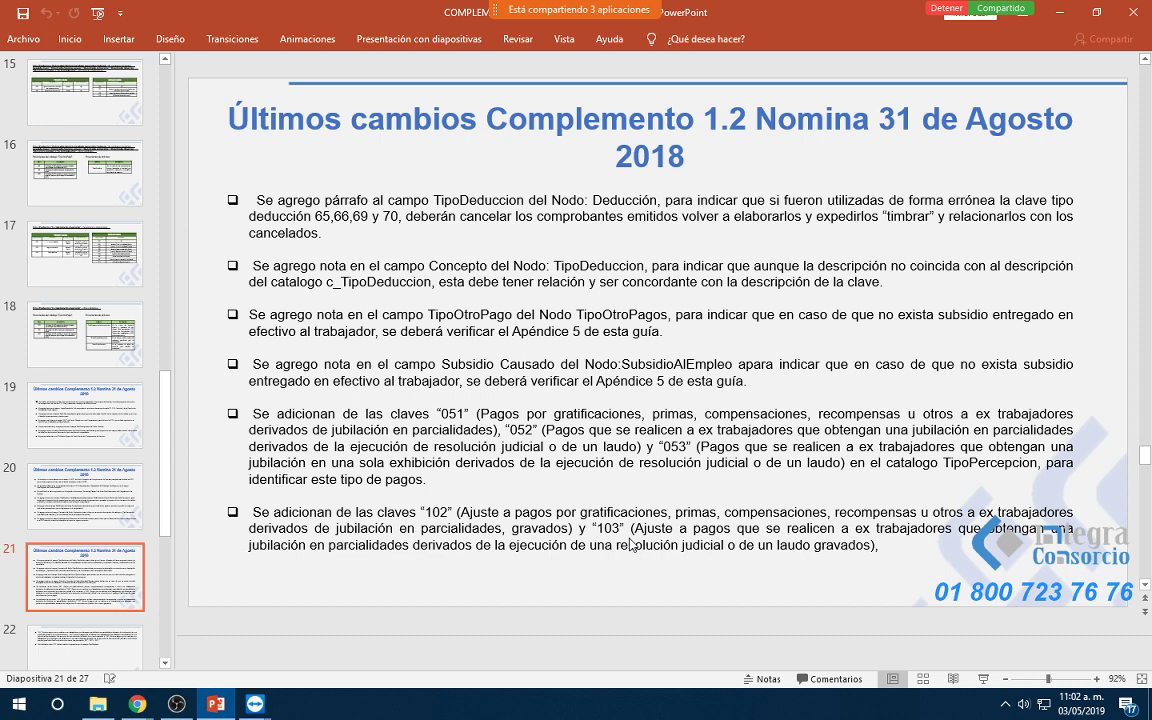
scroll(630, 545, "down", 3)
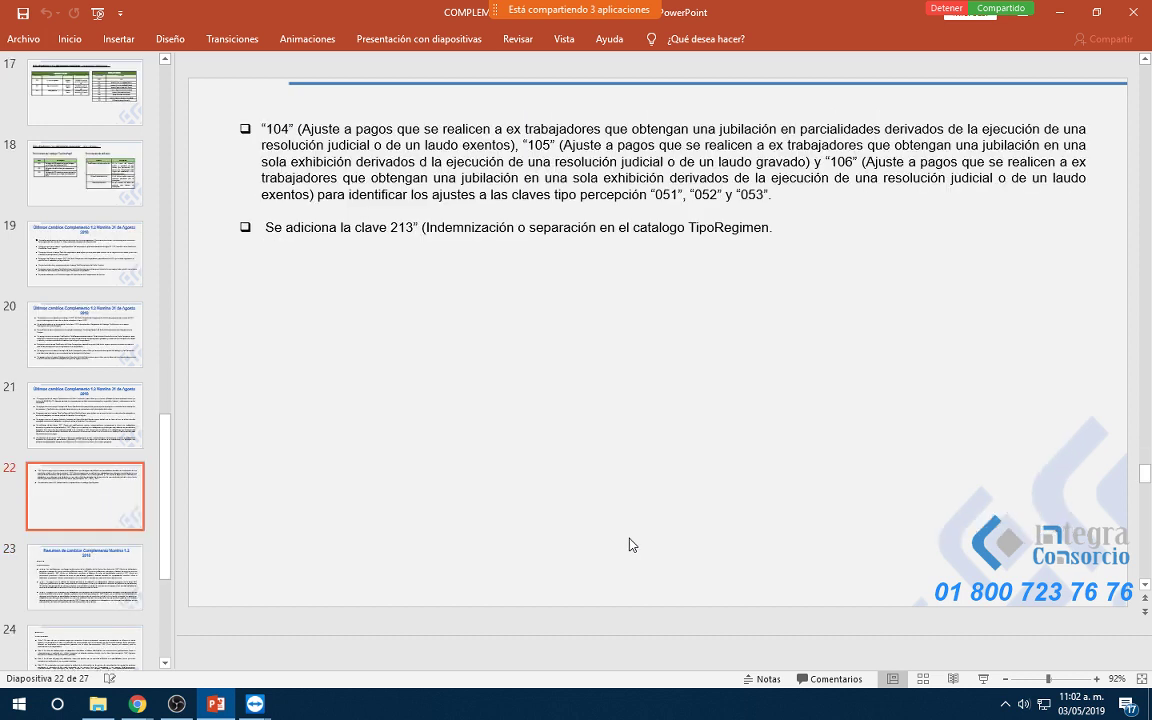
scroll(630, 545, "down", 3)
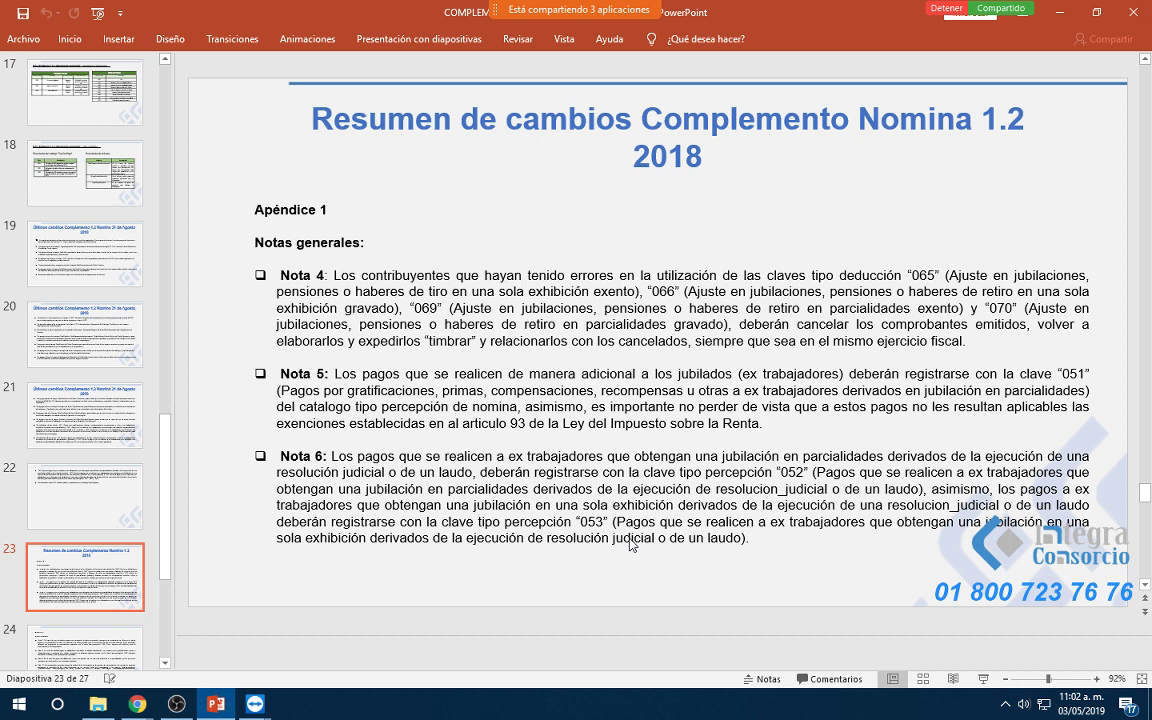
scroll(630, 545, "down", 3)
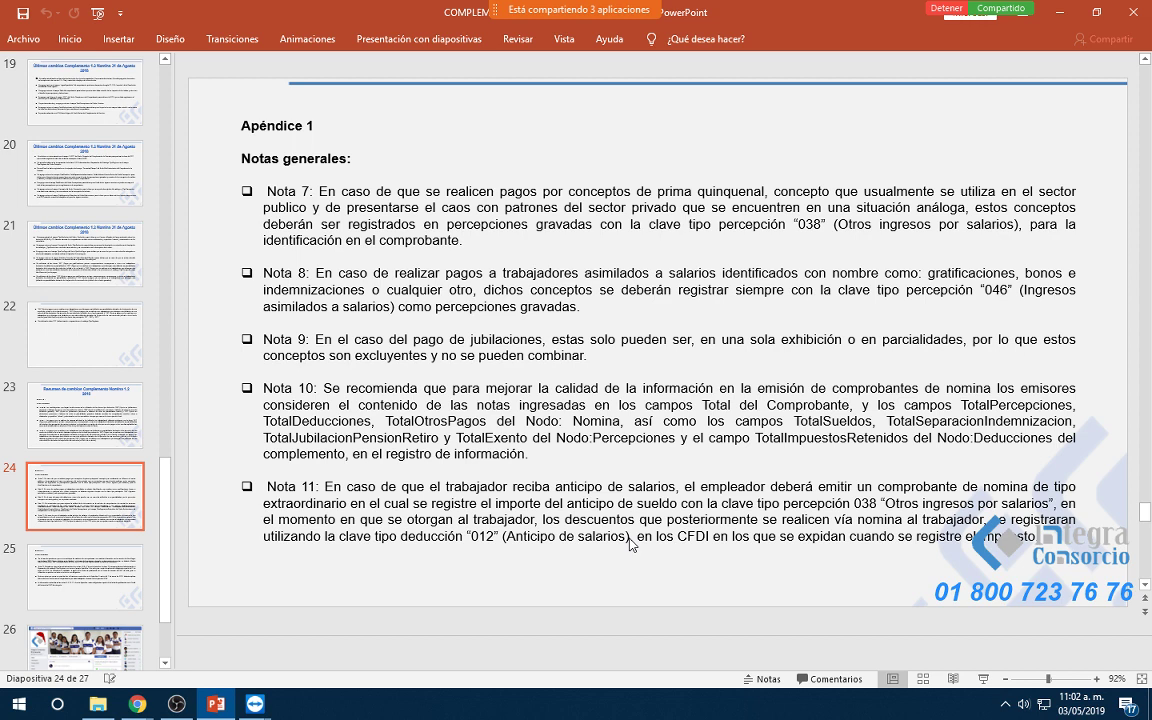
scroll(631, 545, "down", 1)
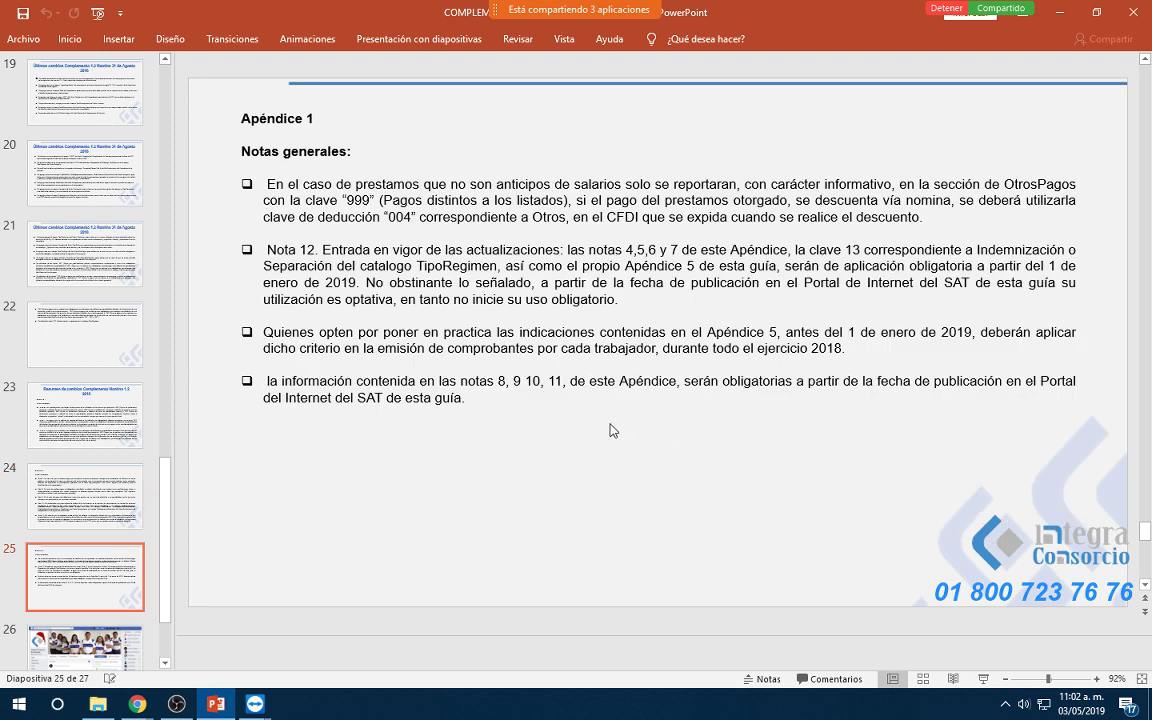
Switch back to the TeamViewer remote session running CONTPAQi Nóminas.
mouse_move(412, 10)
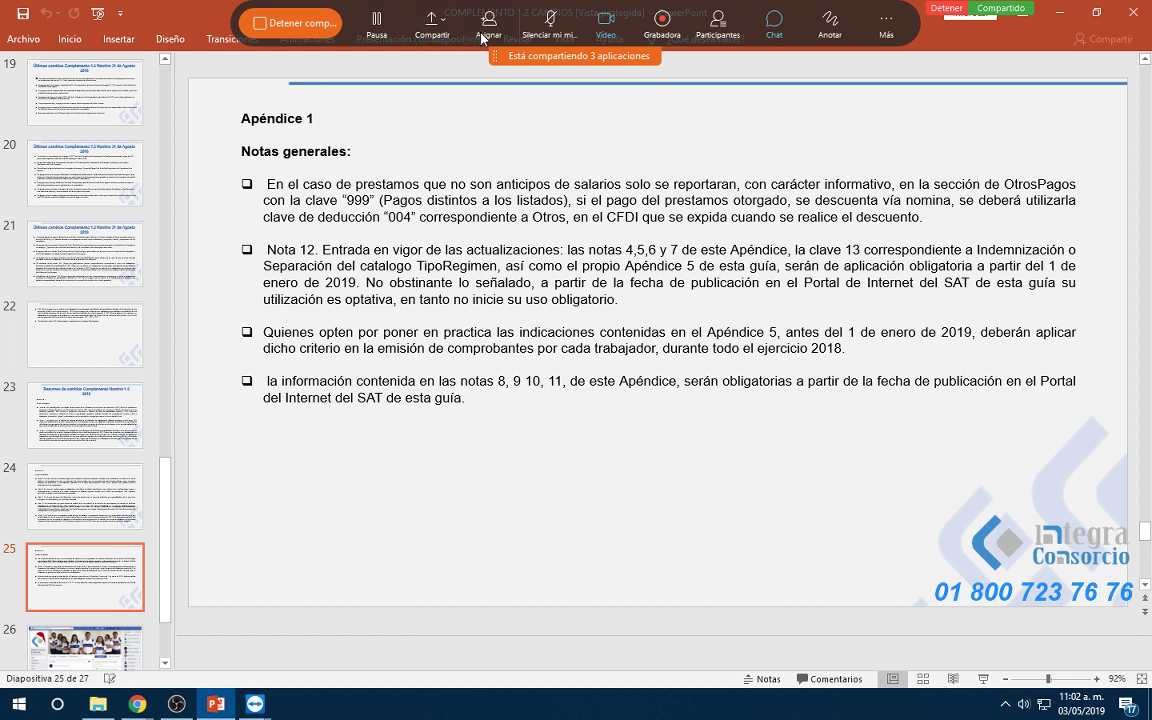
left_click(446, 30)
mouse_move(445, 92)
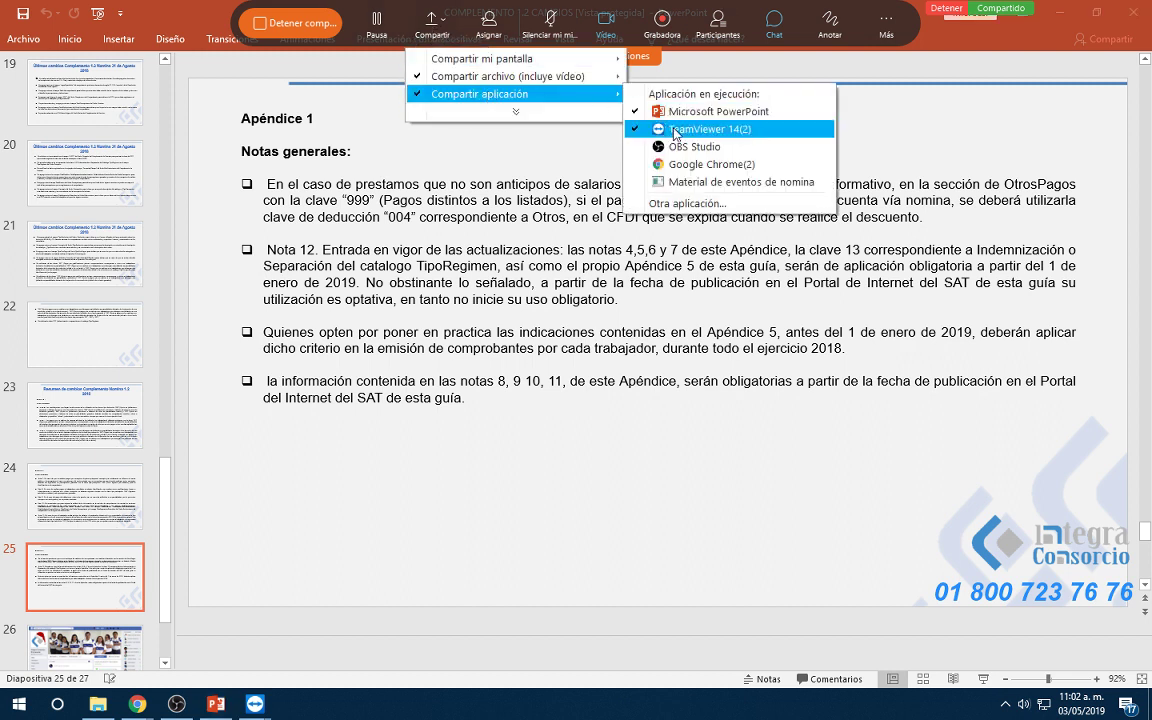
left_click(230, 635)
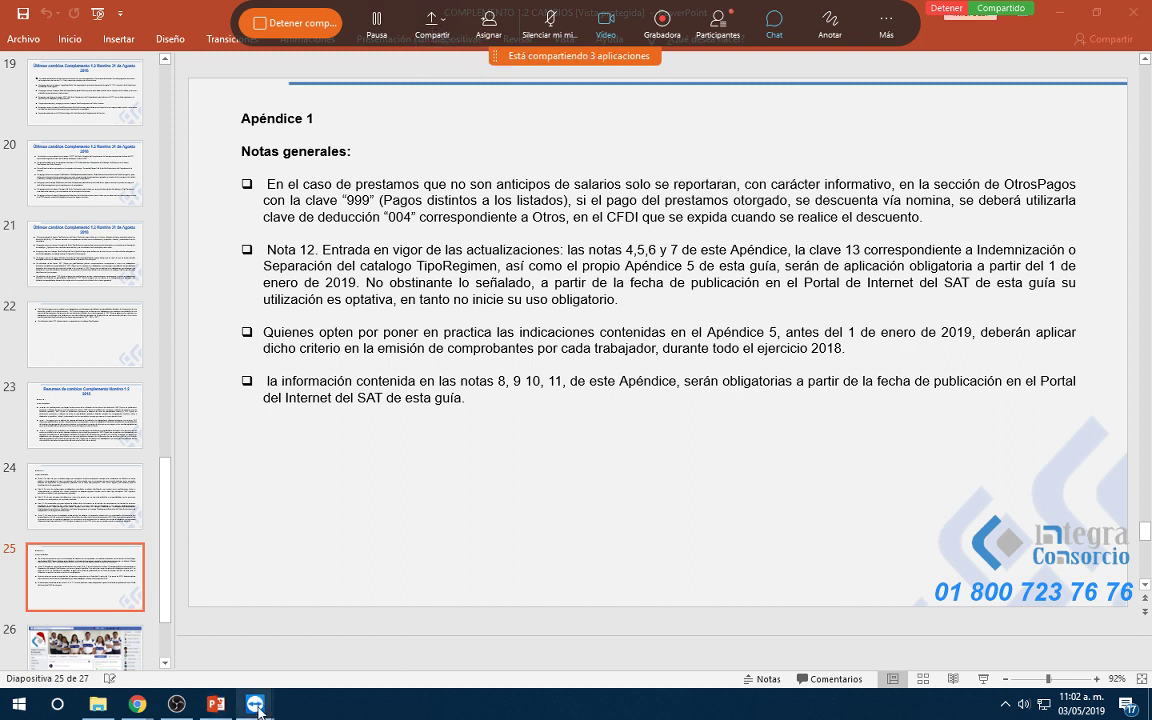
mouse_move(262, 705)
left_click(300, 670)
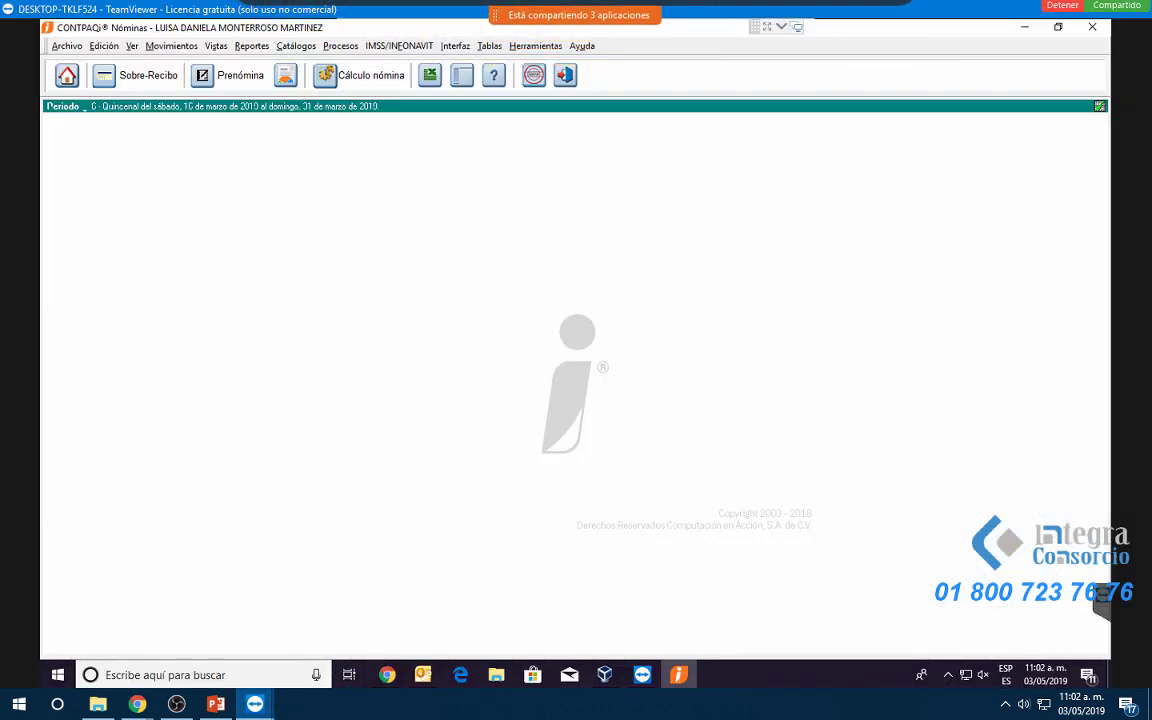
Open the Prenómina for fortnightly period 6, calculate the payroll, and accept the completion notice.
left_click(240, 78)
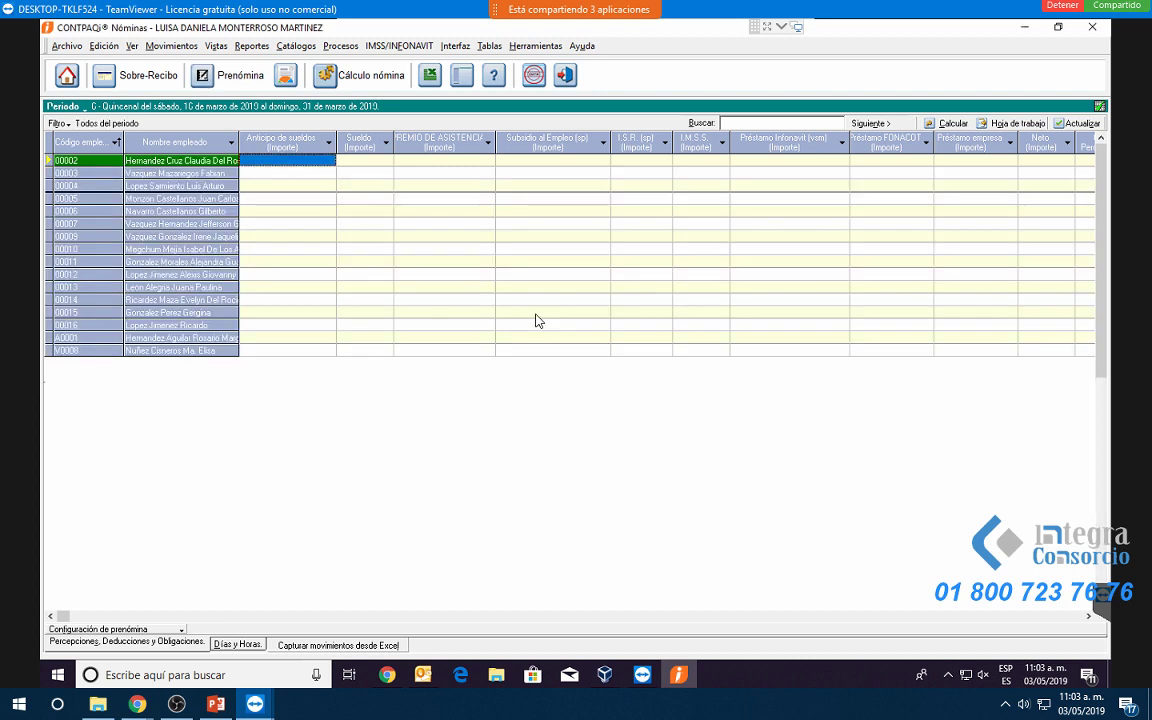
left_click(330, 76)
left_click(535, 333)
left_click(581, 387)
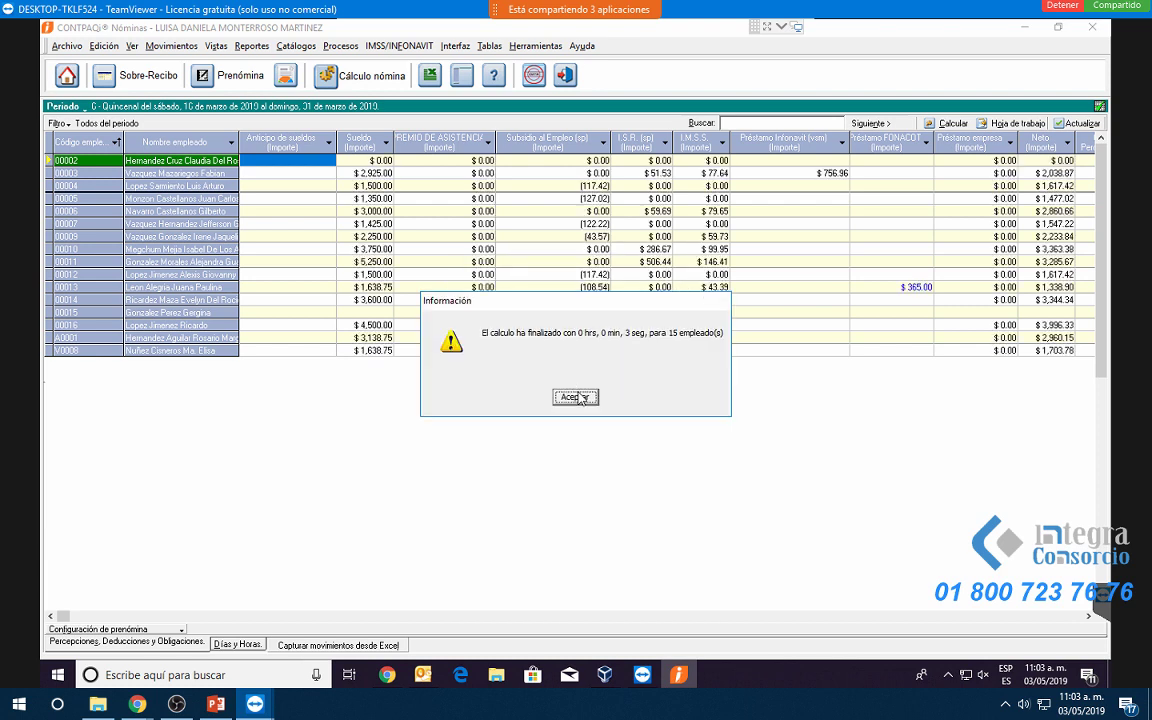
left_click(518, 361)
Open the employee data for the prenómina row with the $5,250.00 salary.
left_click(356, 262)
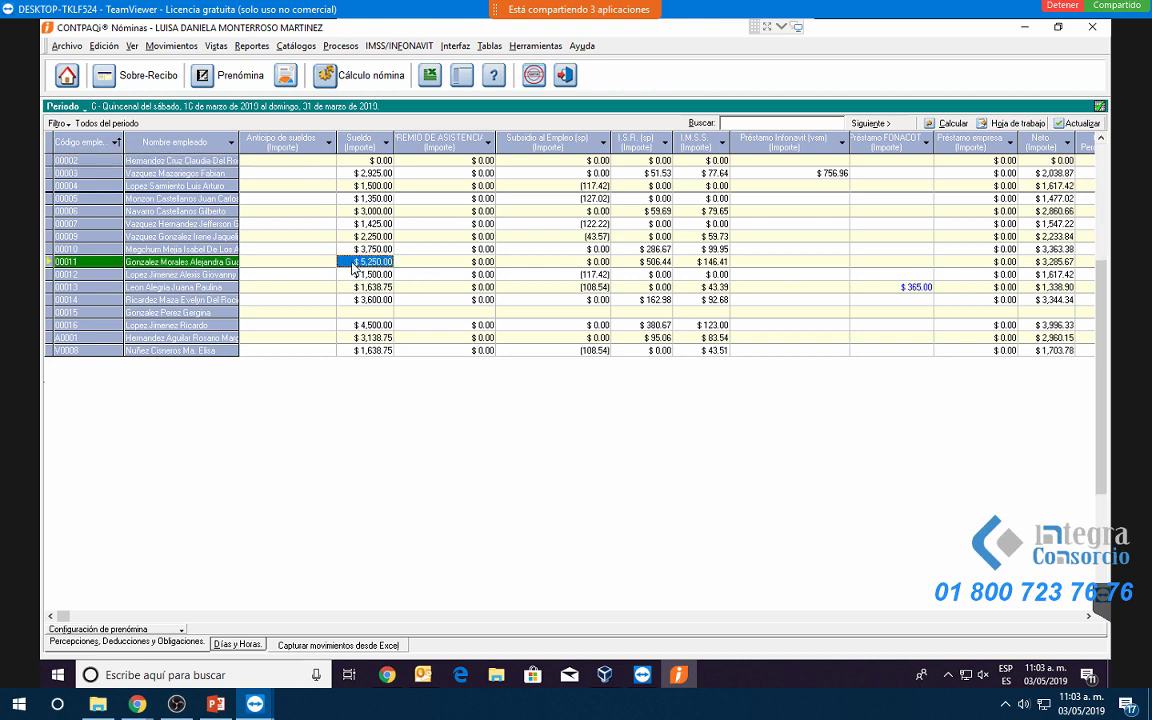
right_click(370, 268)
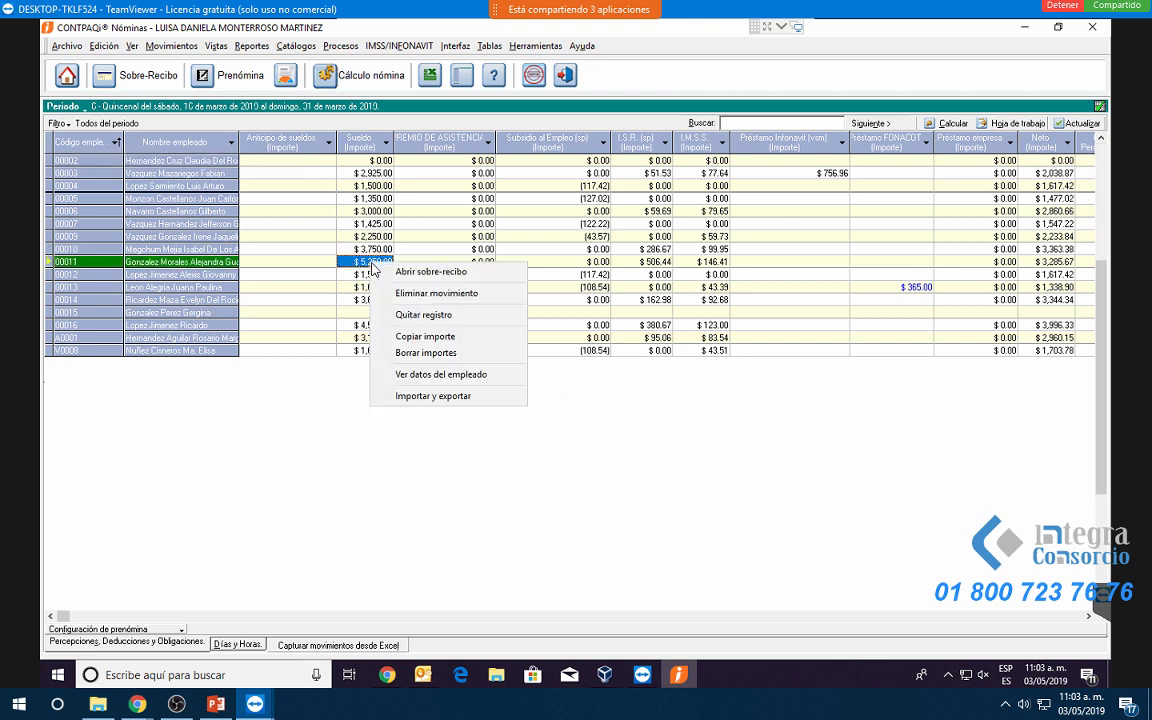
left_click(430, 376)
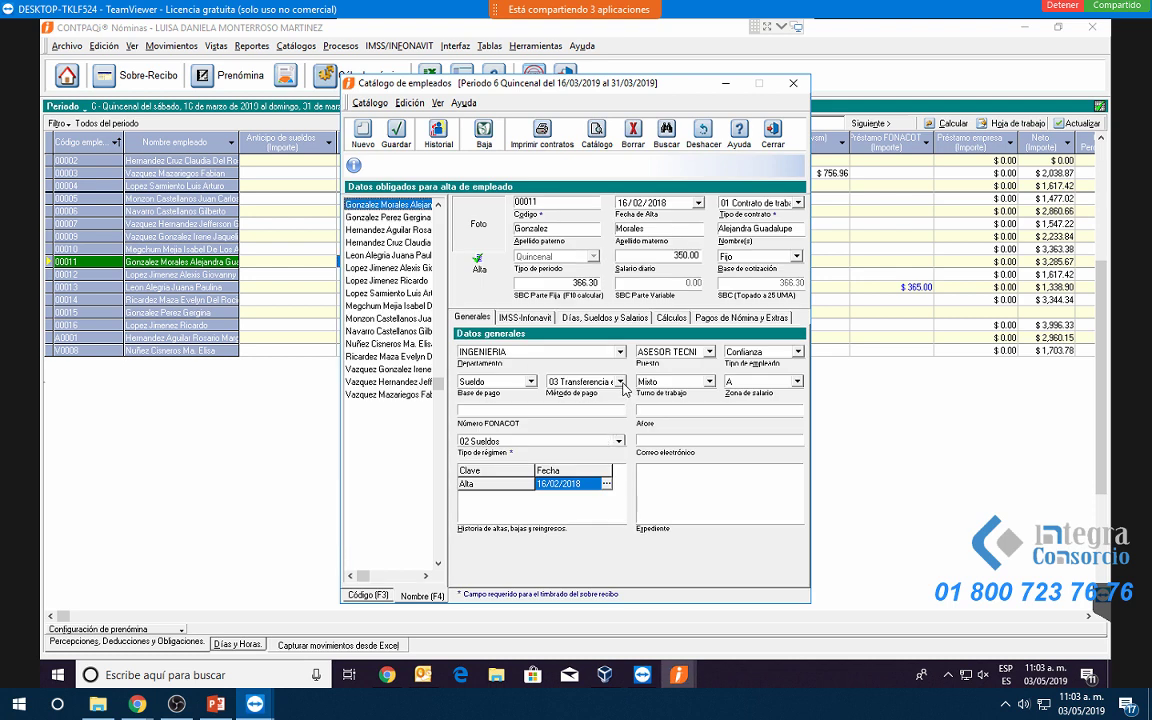
Change the employee's payment method to 02 Cheque nominativo and close the employee catalog.
left_click(621, 383)
left_click(538, 370)
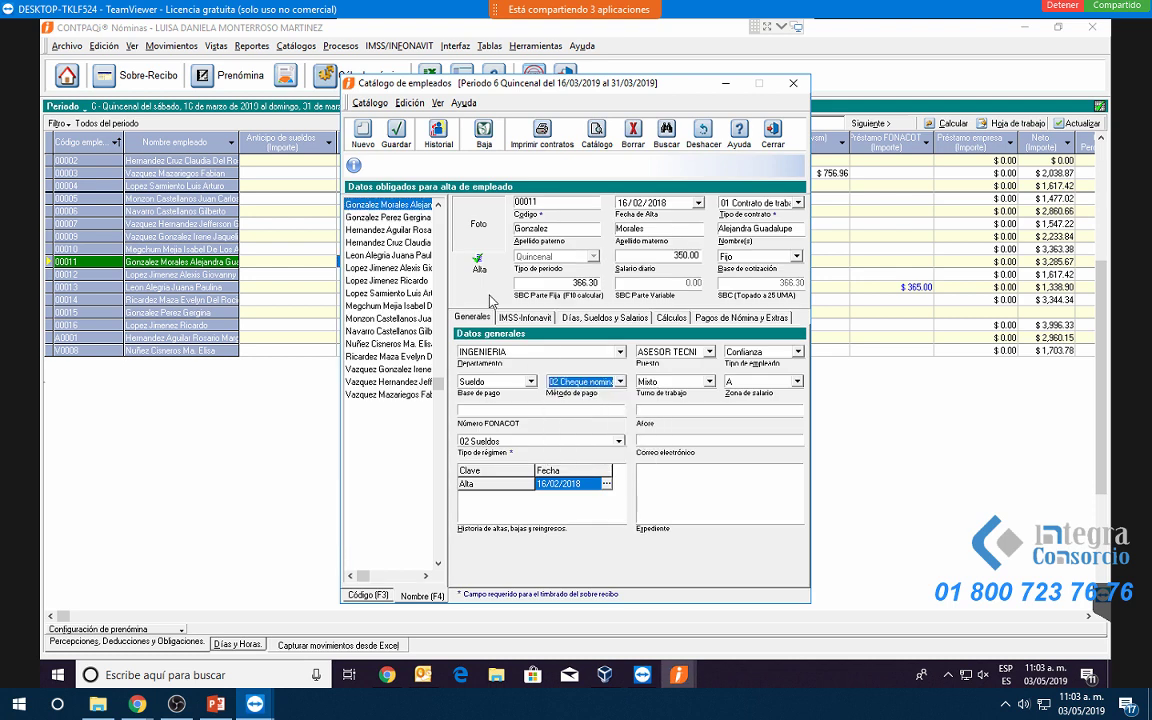
left_click(776, 152)
Open the finiquito calculation for employee 00011 and compare the applied concepts under the causes Término de contrato and Separación voluntaria.
left_click(341, 46)
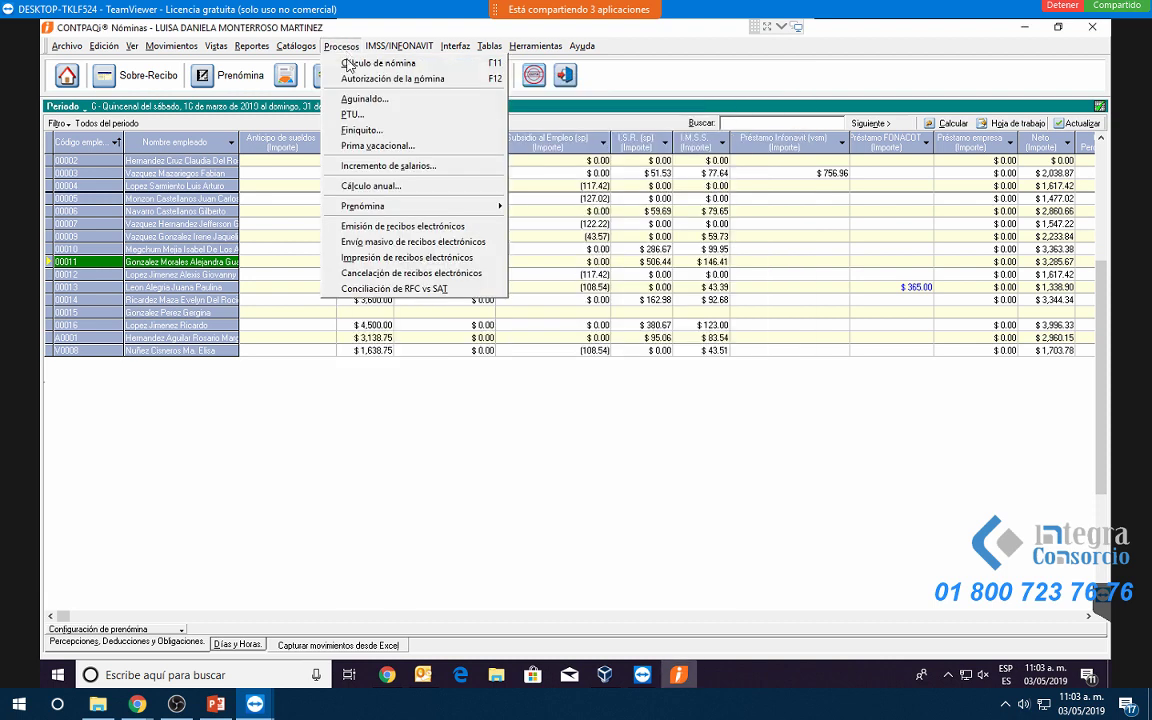
left_click(348, 130)
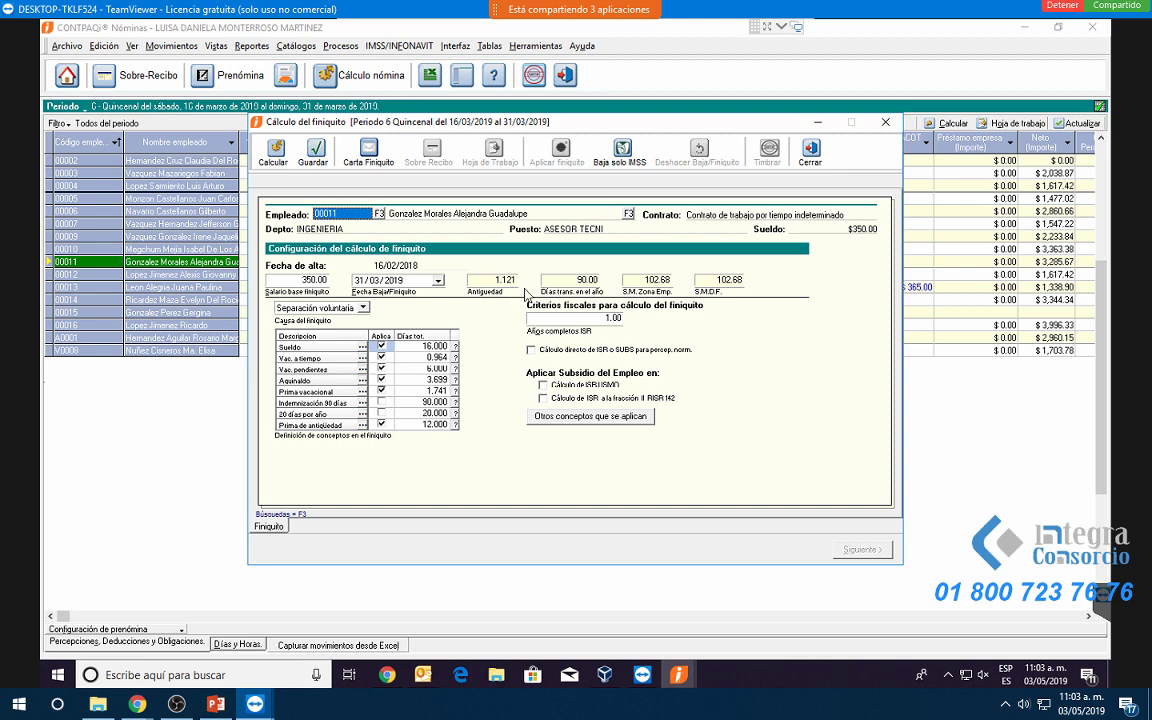
left_click(364, 309)
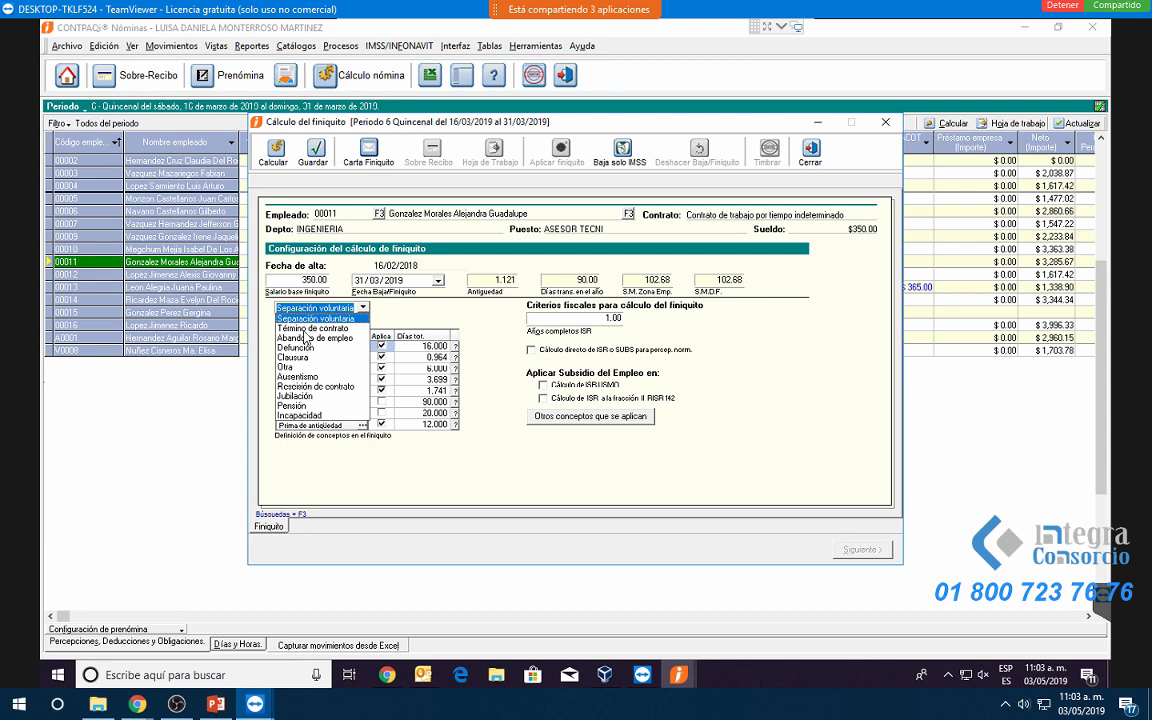
left_click(305, 332)
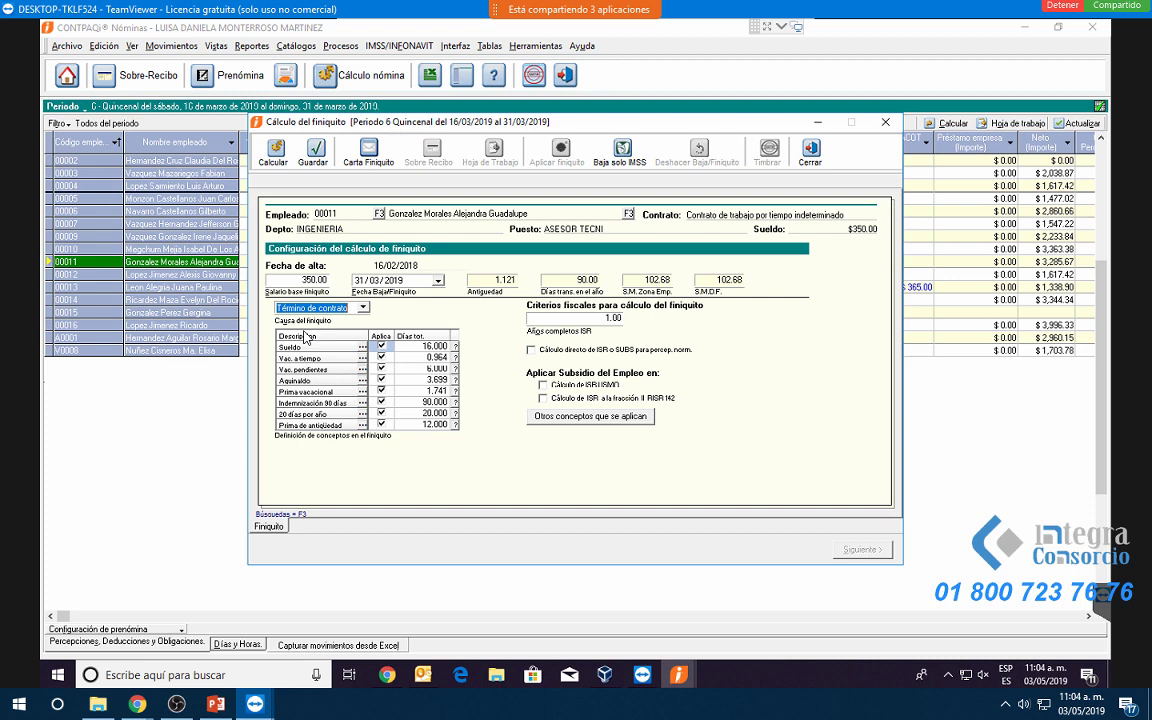
left_click(310, 307)
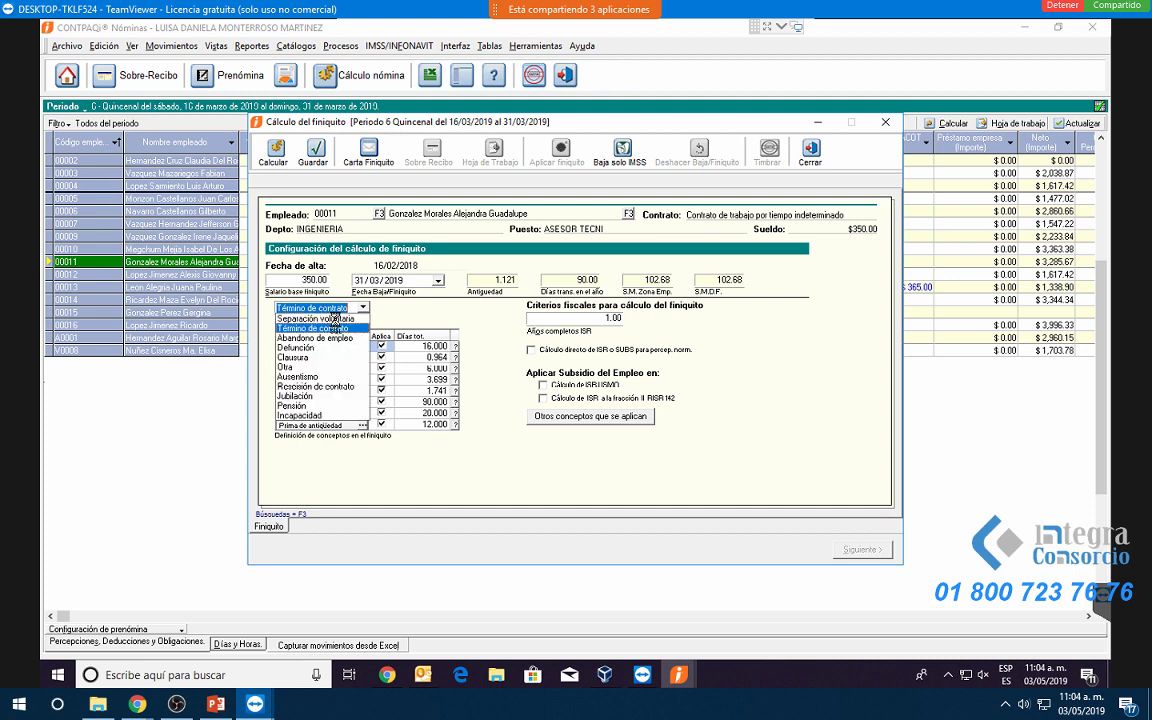
left_click(349, 330)
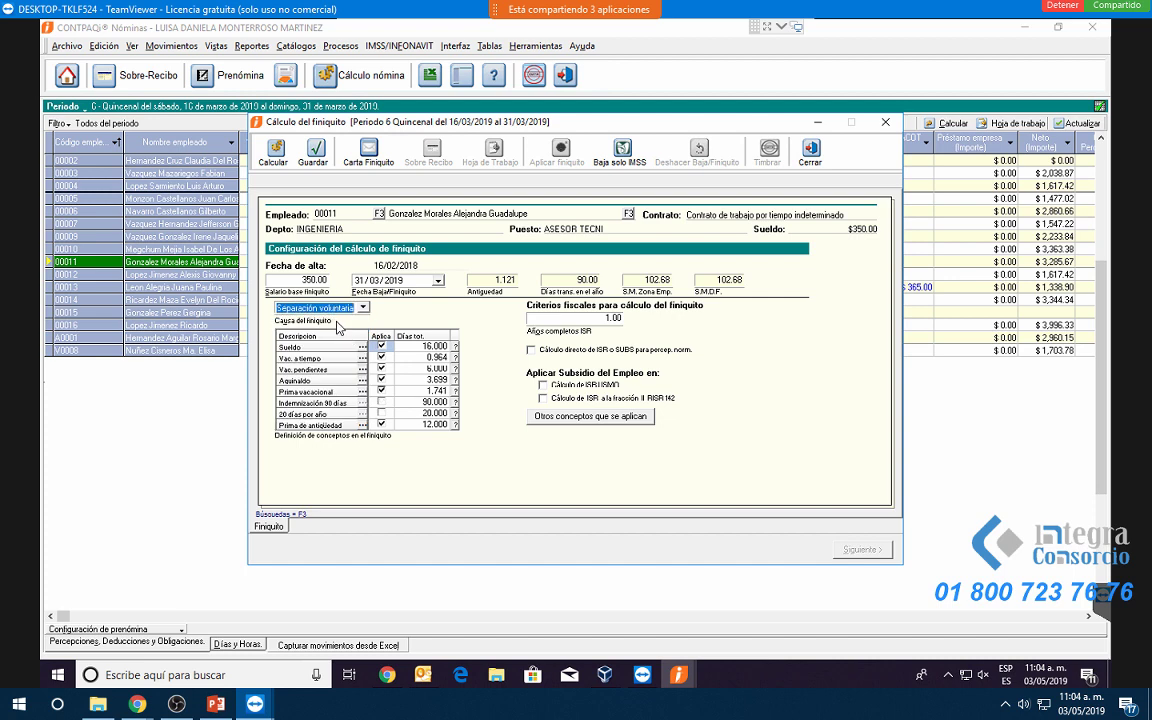
Choose a finiquito cause that applies the 90-day indemnity and 20 days per year, and calculate the finiquito.
left_click(315, 307)
left_click(320, 320)
left_click(287, 160)
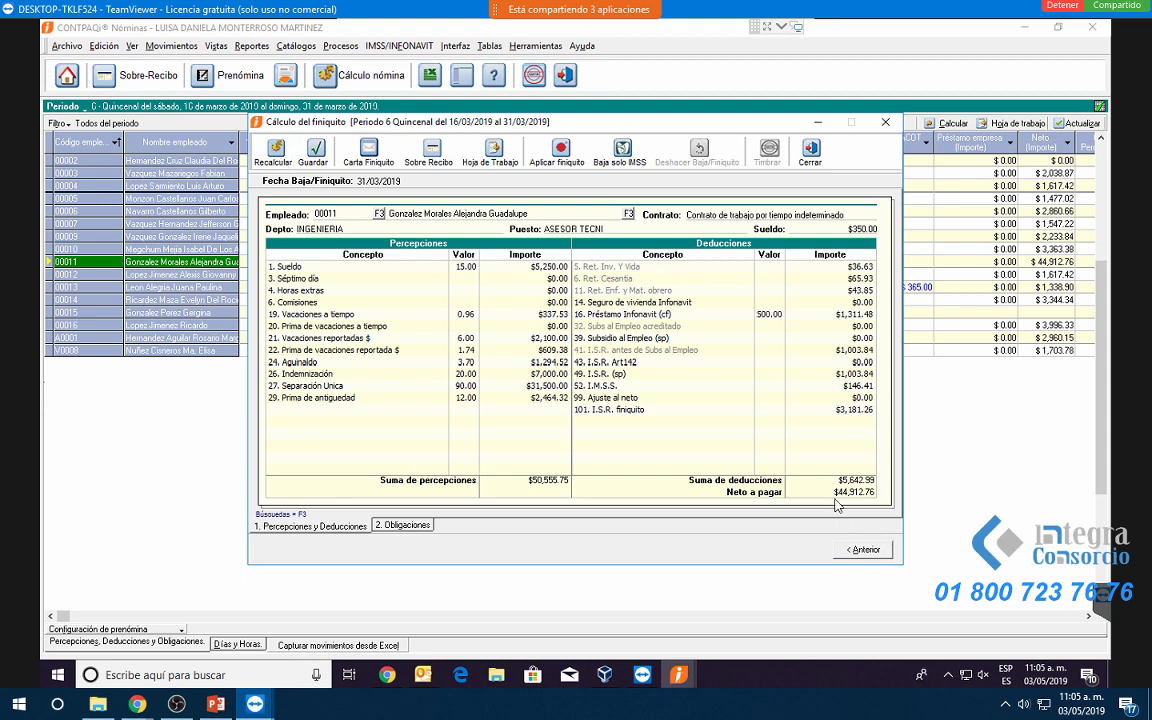
Start applying the finiquito and examine how its concepts are split between the Ordinario and Indemnización receipts.
left_click(558, 155)
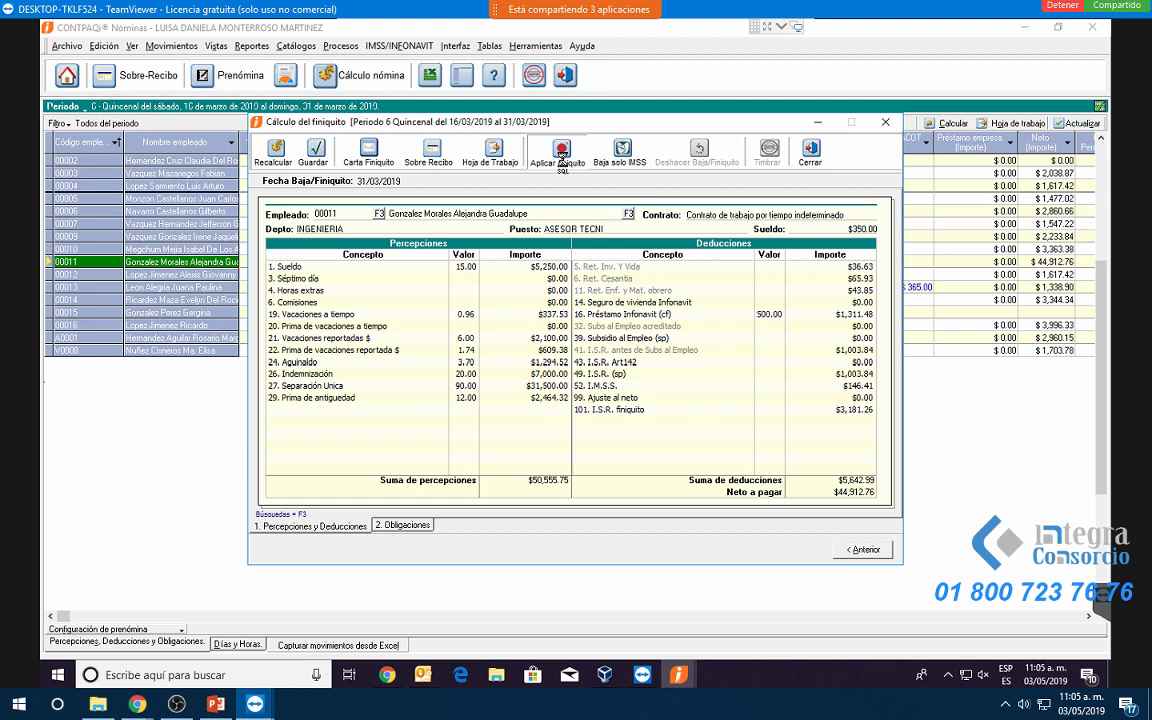
left_click(561, 155)
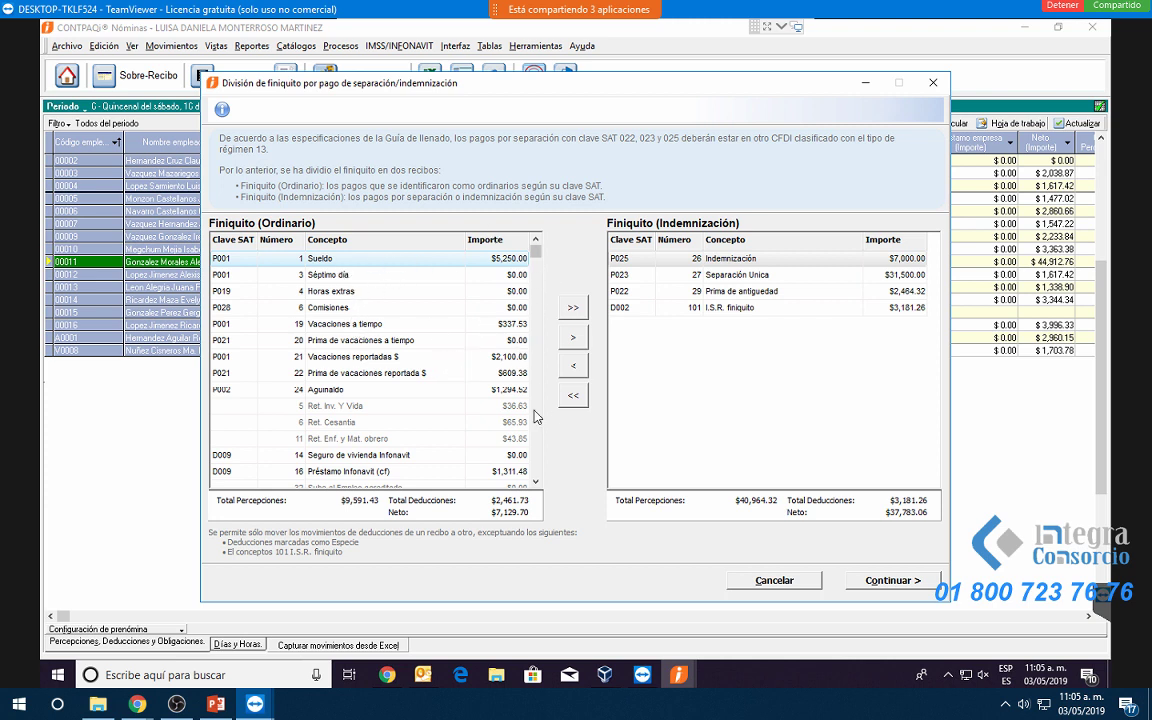
left_click(500, 340)
left_click(536, 482)
left_click(536, 482)
left_click(536, 482)
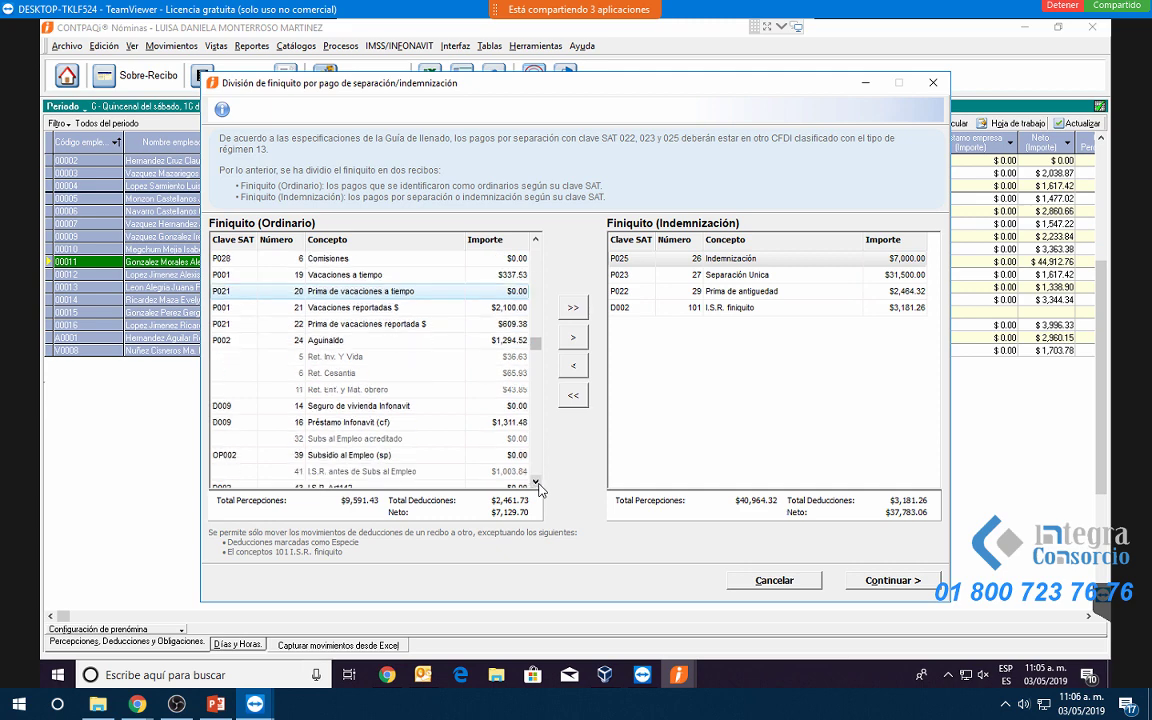
left_click(536, 482)
left_click(536, 482)
left_click(536, 482)
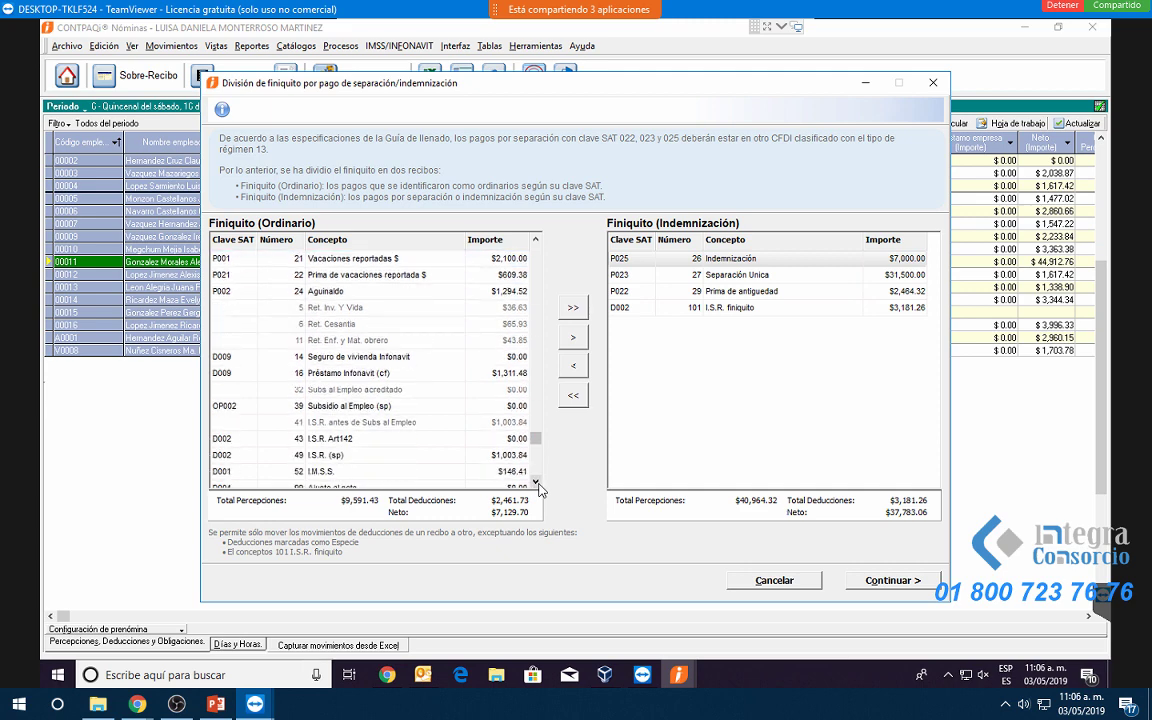
left_click(536, 482)
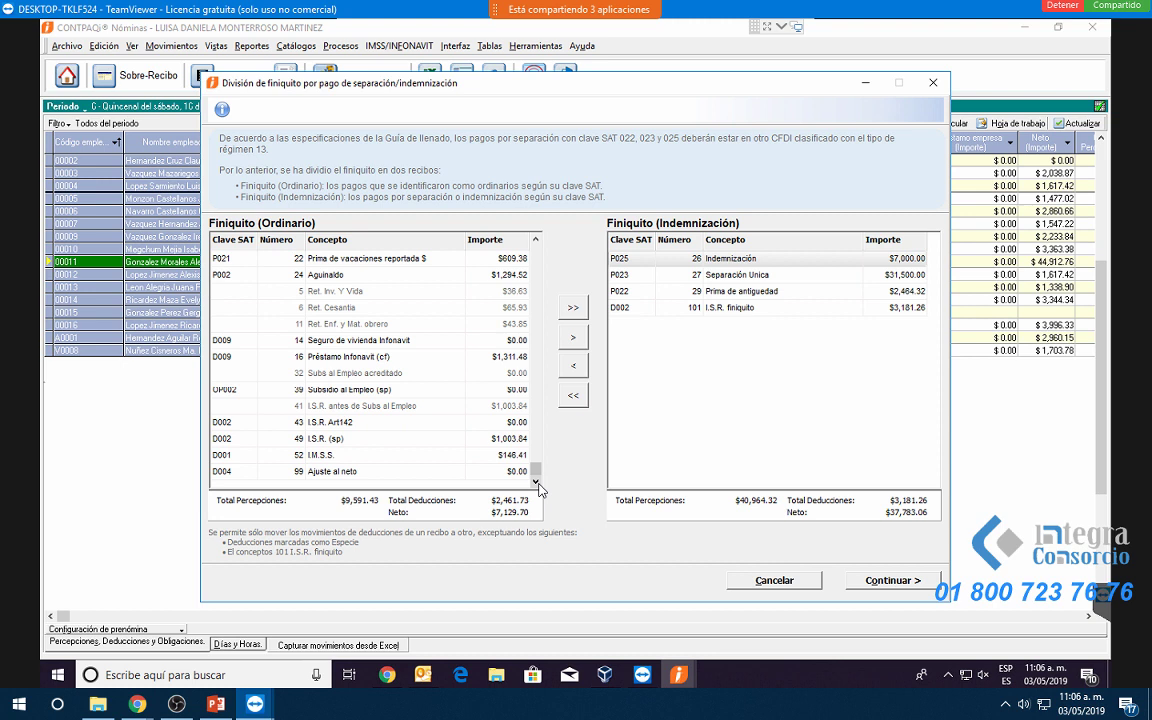
scroll(536, 480, "up", 3)
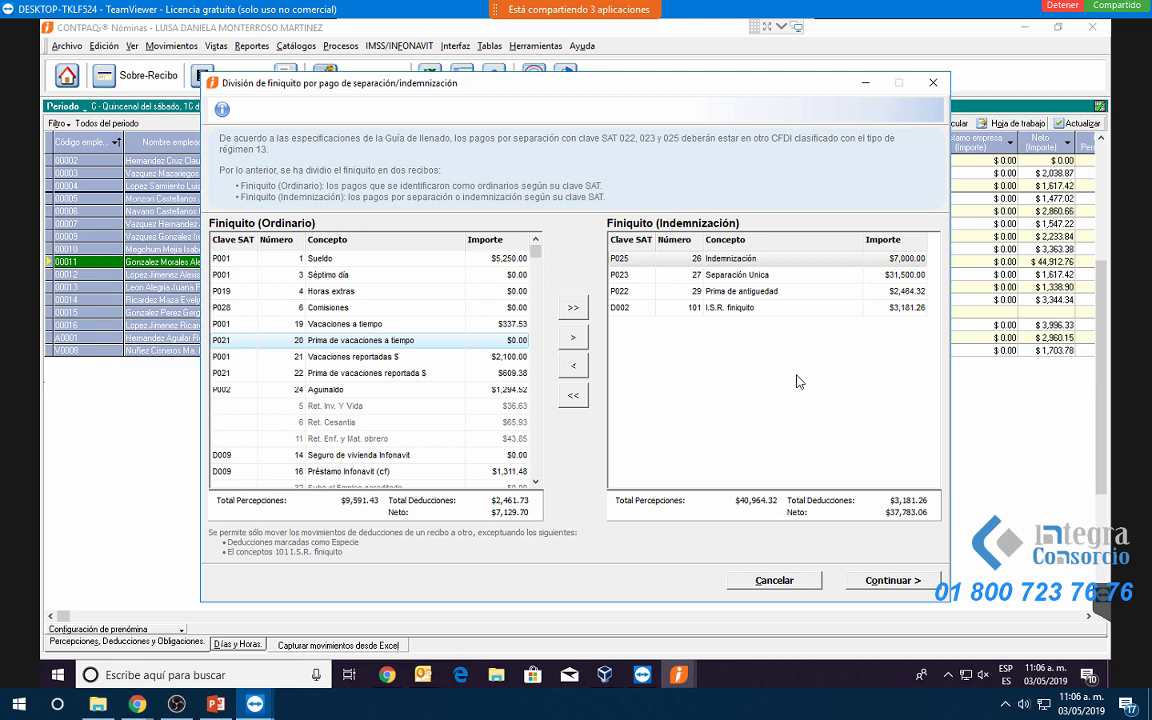
left_click(893, 580)
left_click(873, 581)
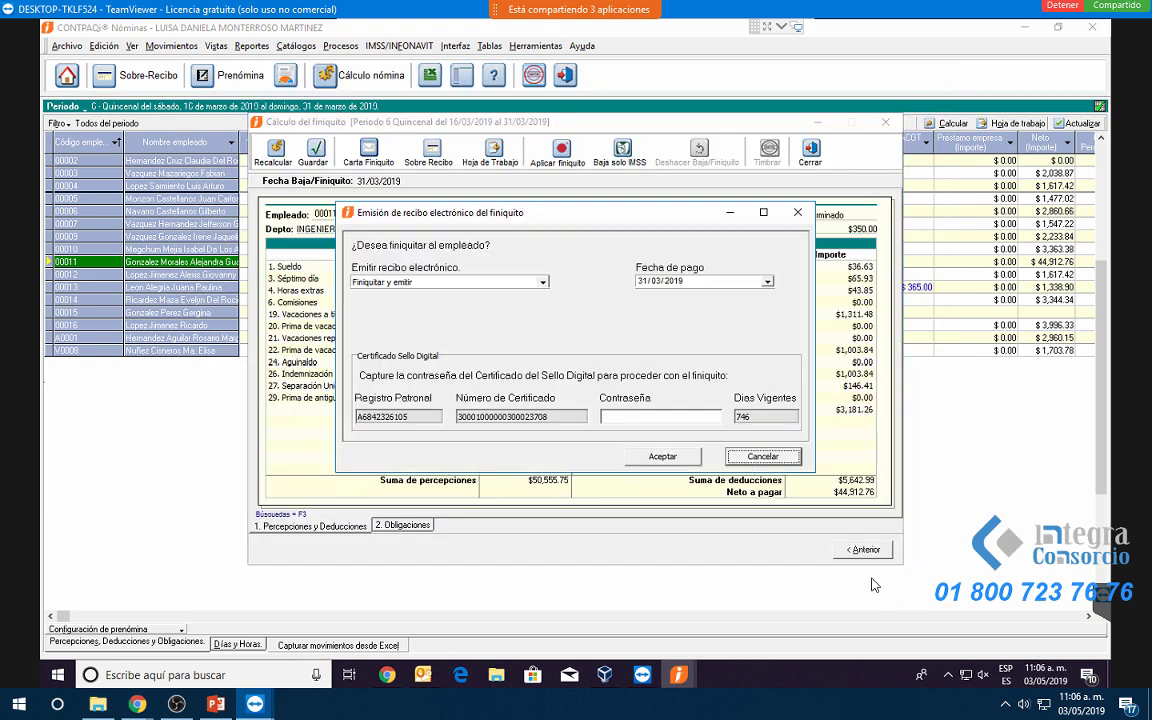
left_click(763, 456)
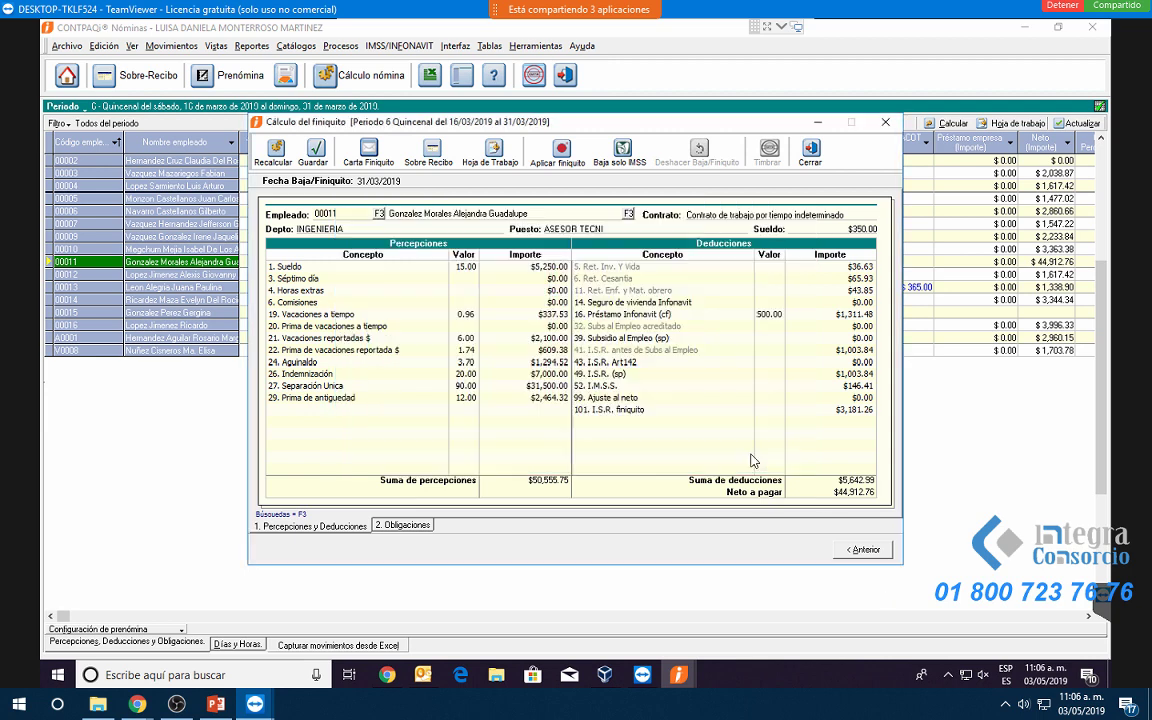
Apply the finiquito again and try to move the Separación Unica concept from the Indemnización receipt to the Ordinario one.
left_click(563, 155)
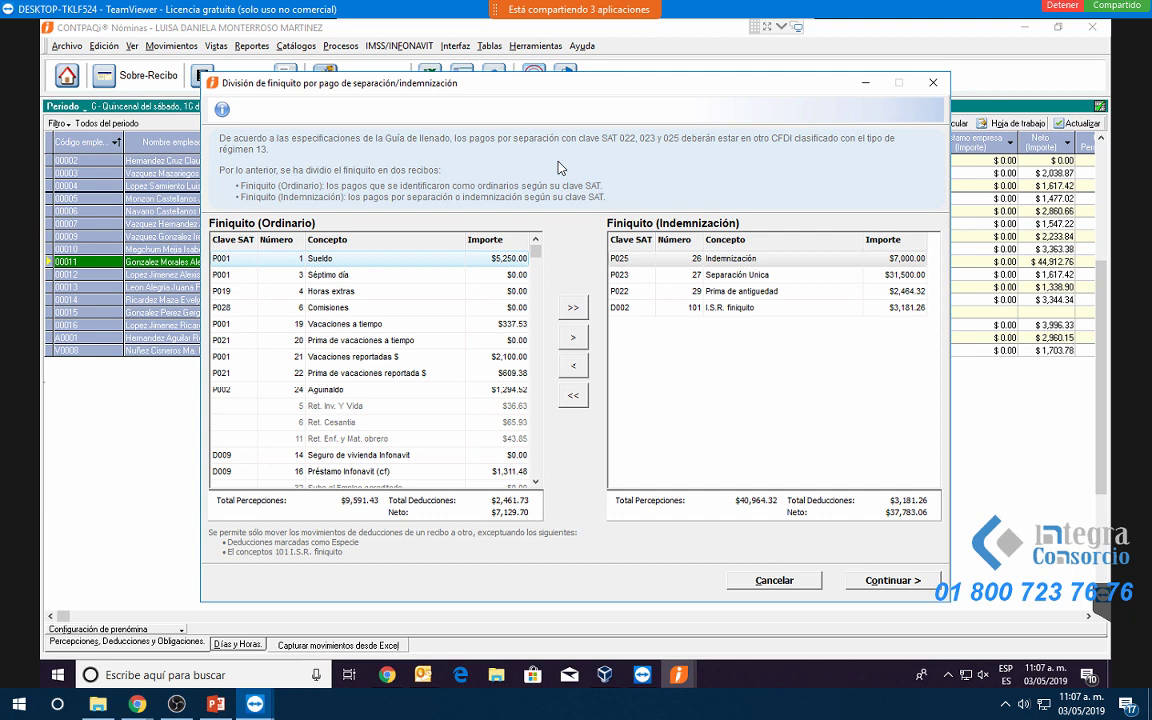
left_click(573, 395)
left_click(572, 396)
left_click(650, 274)
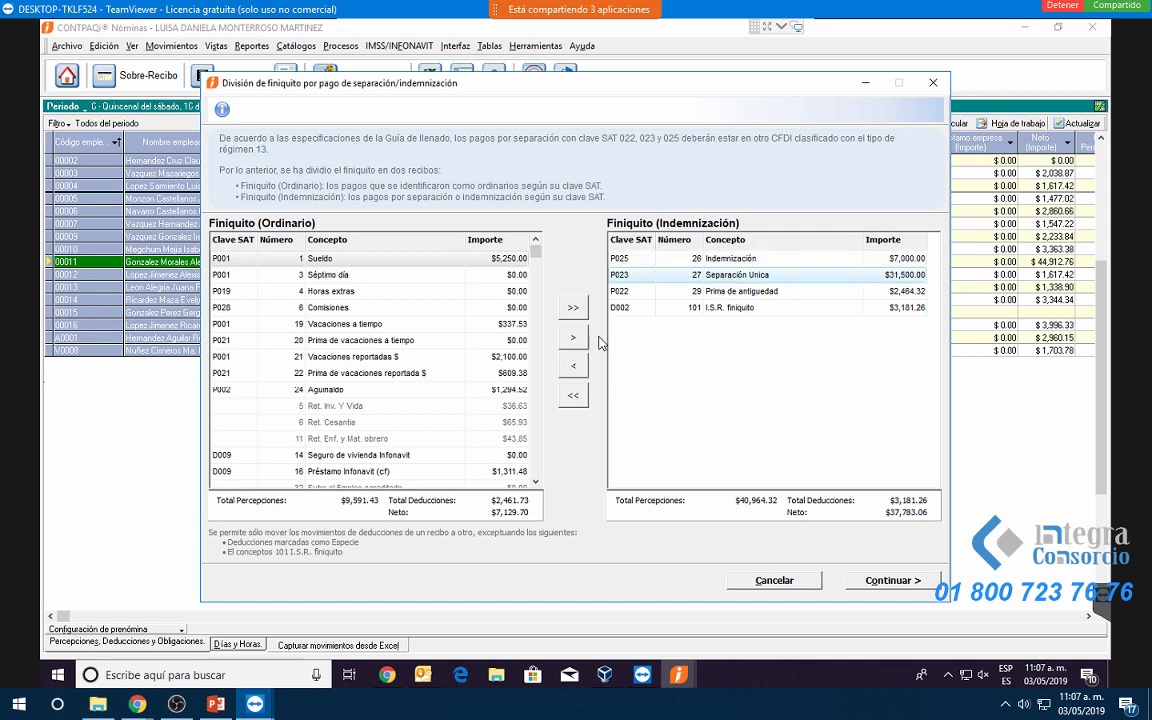
left_click(573, 365)
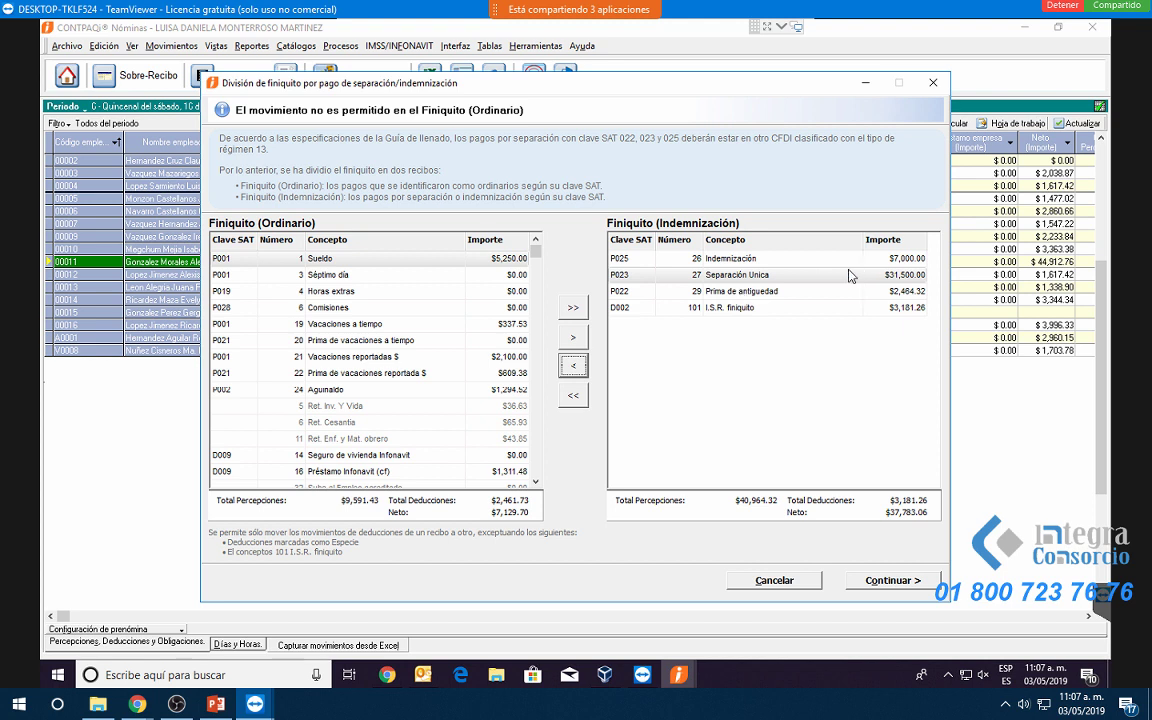
left_click(573, 366)
Try to move Aguinaldo and Vacaciones reportadas $ from the Ordinario receipt to the Indemnización one.
left_click(576, 339)
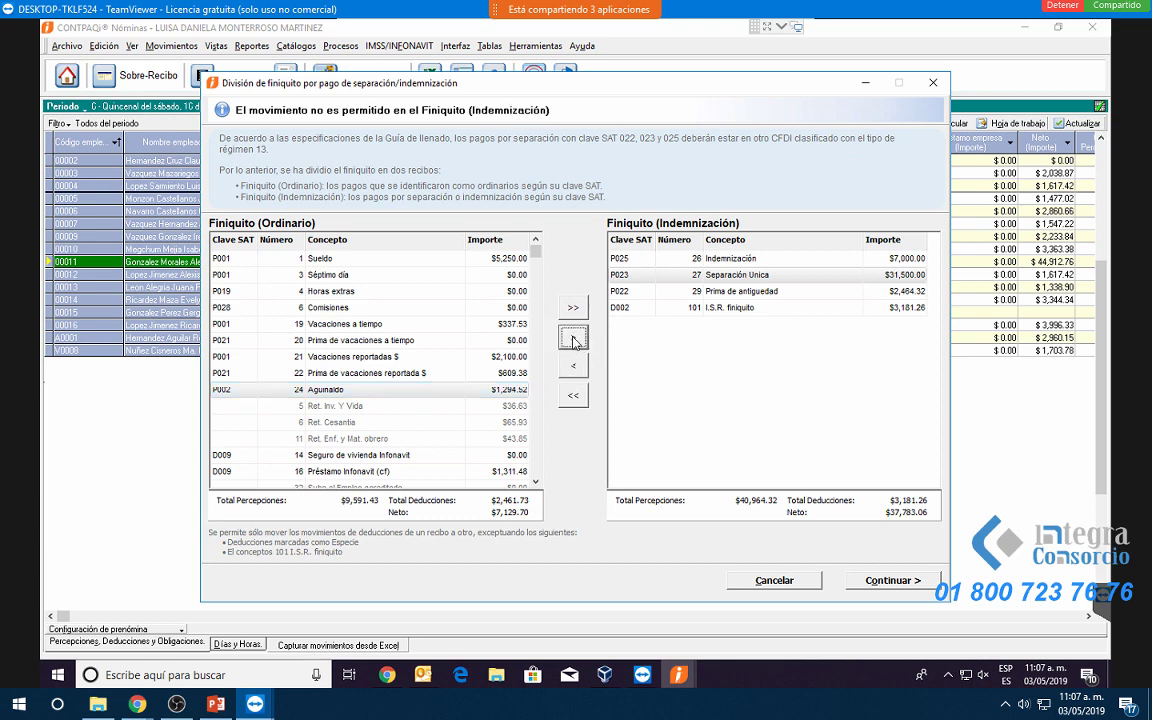
left_click(455, 357)
left_click(577, 347)
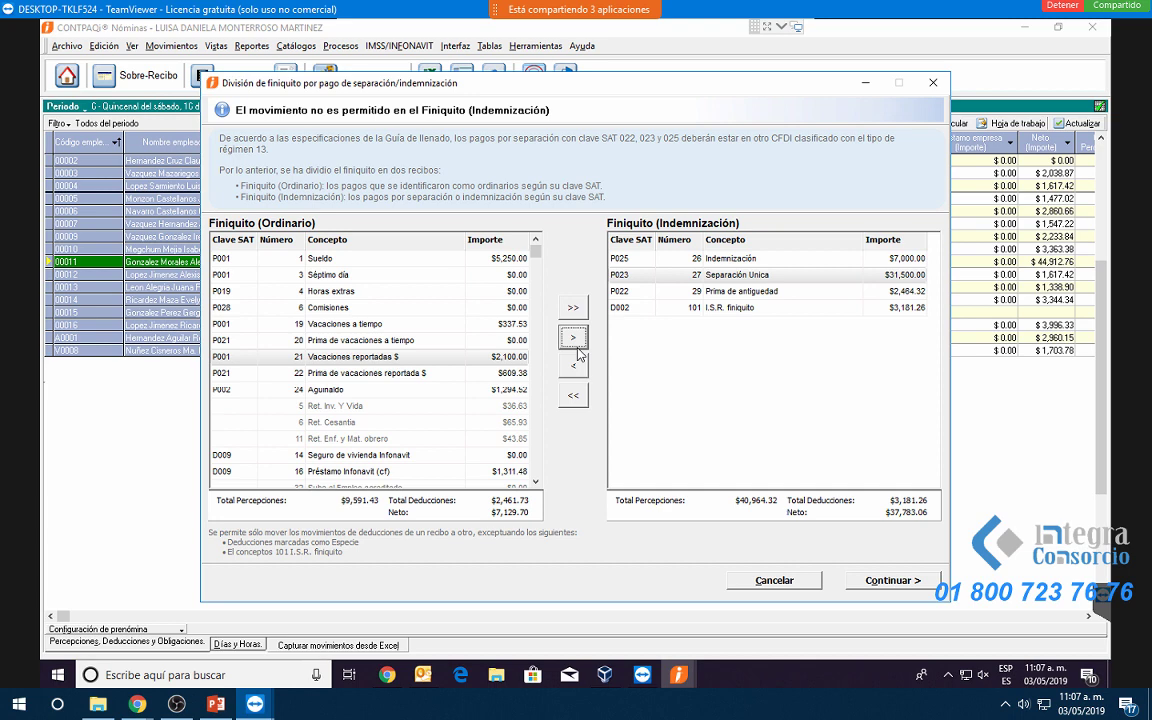
Accept the receipt split and issue the finiquito with Finiquitar y emitir, entering the digital seal certificate password.
left_click(884, 582)
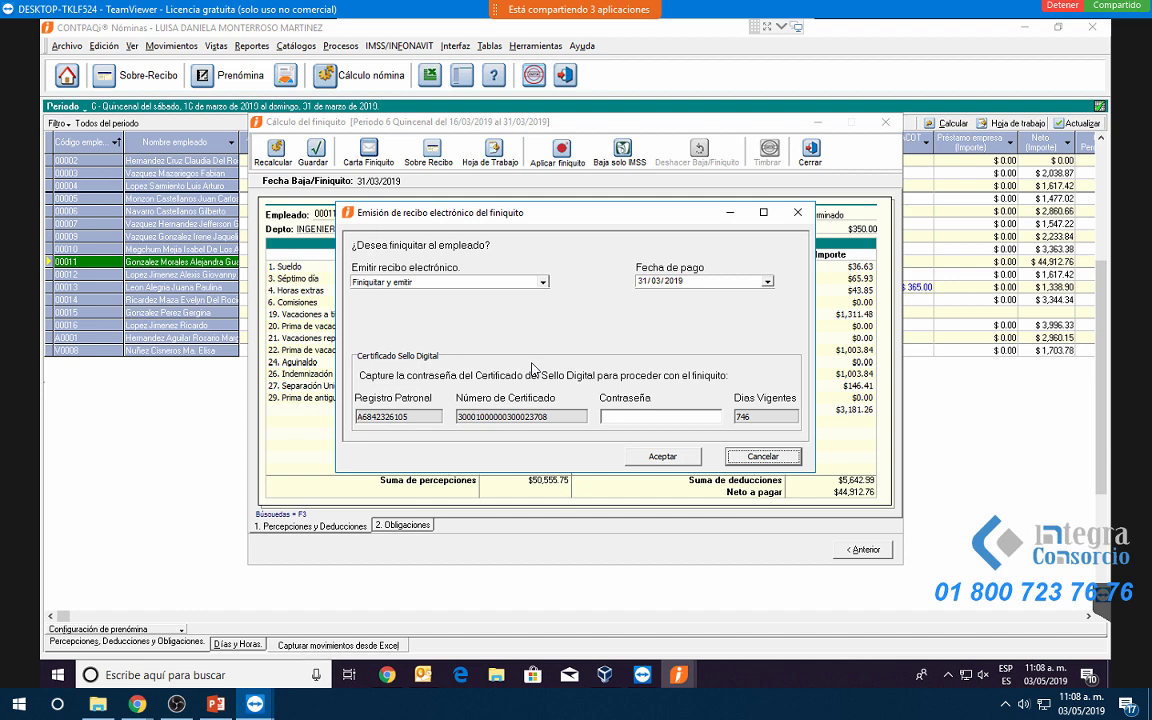
left_click(543, 282)
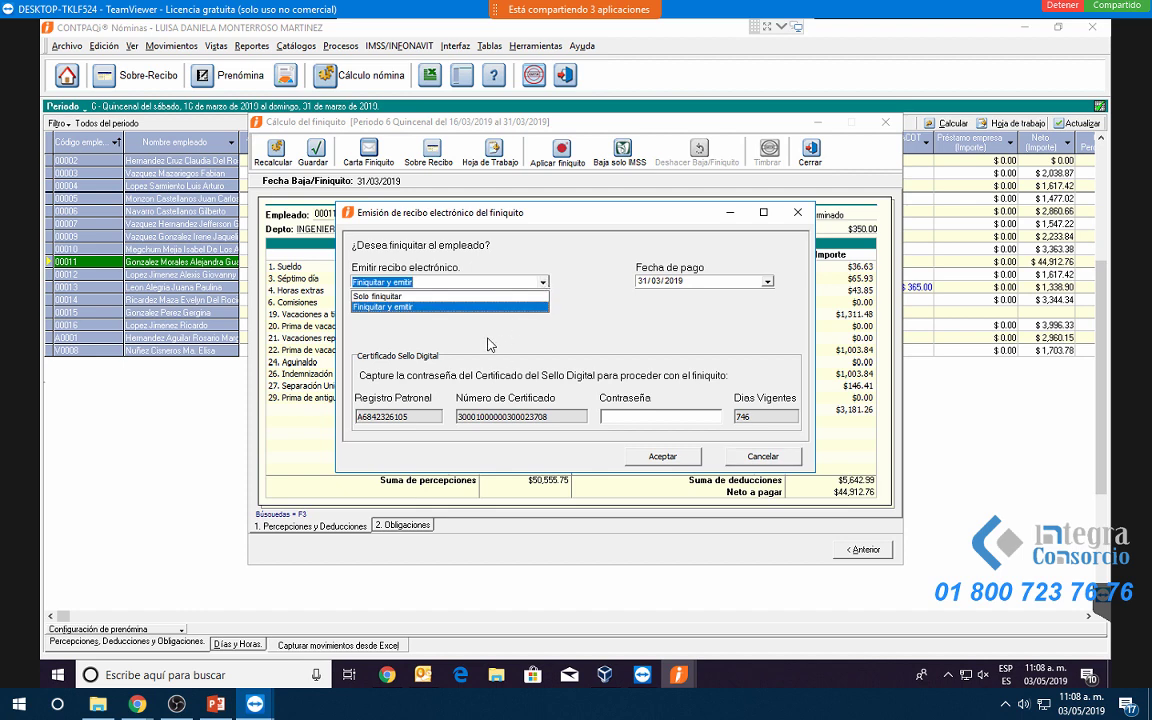
left_click(410, 283)
left_click(636, 419)
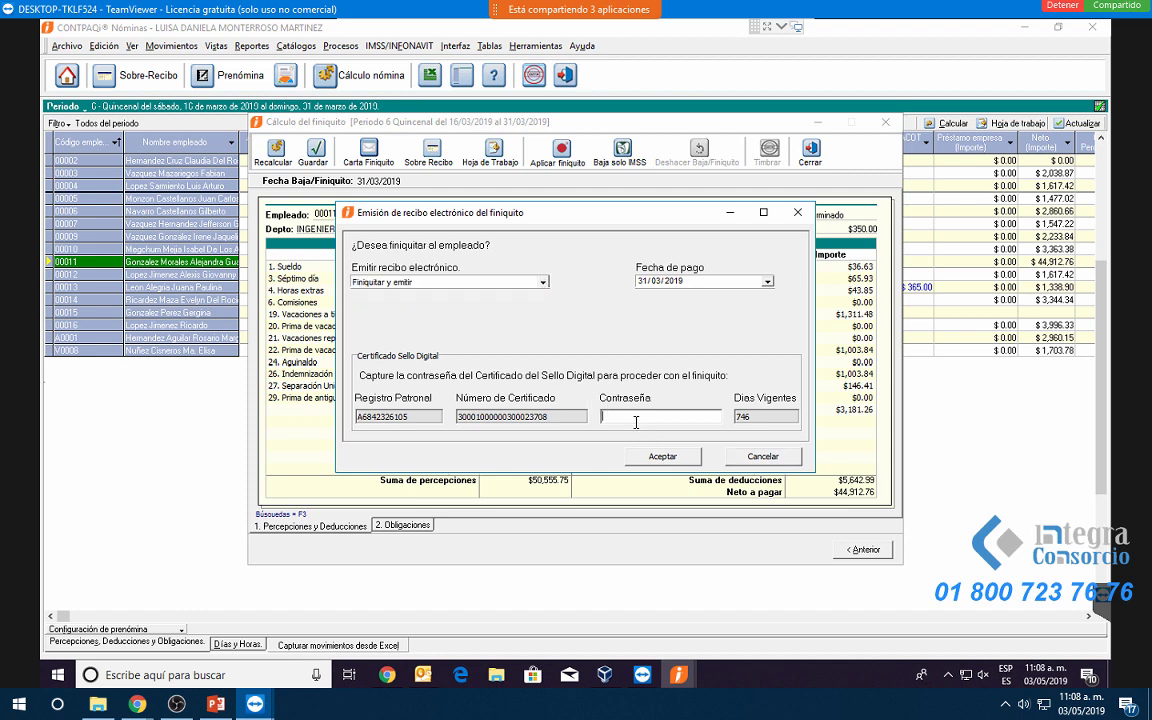
type("*********")
left_click(652, 456)
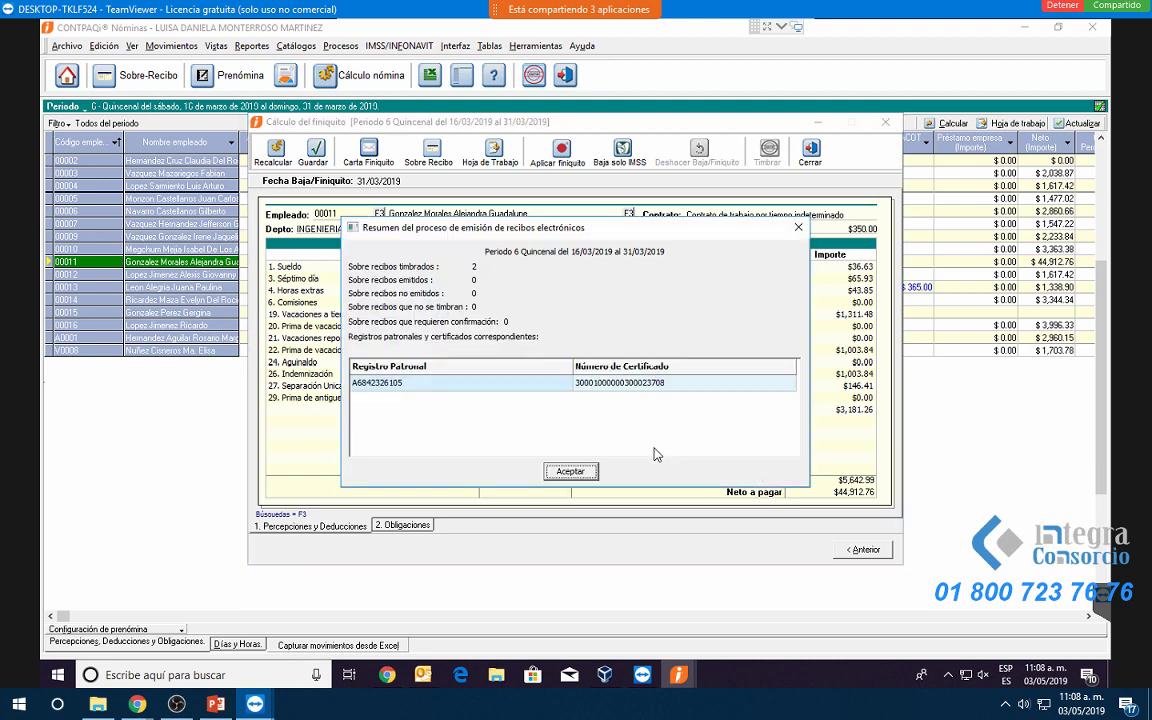
Dismiss the issuance summary and log question, and close the finiquito calculation.
left_click(798, 227)
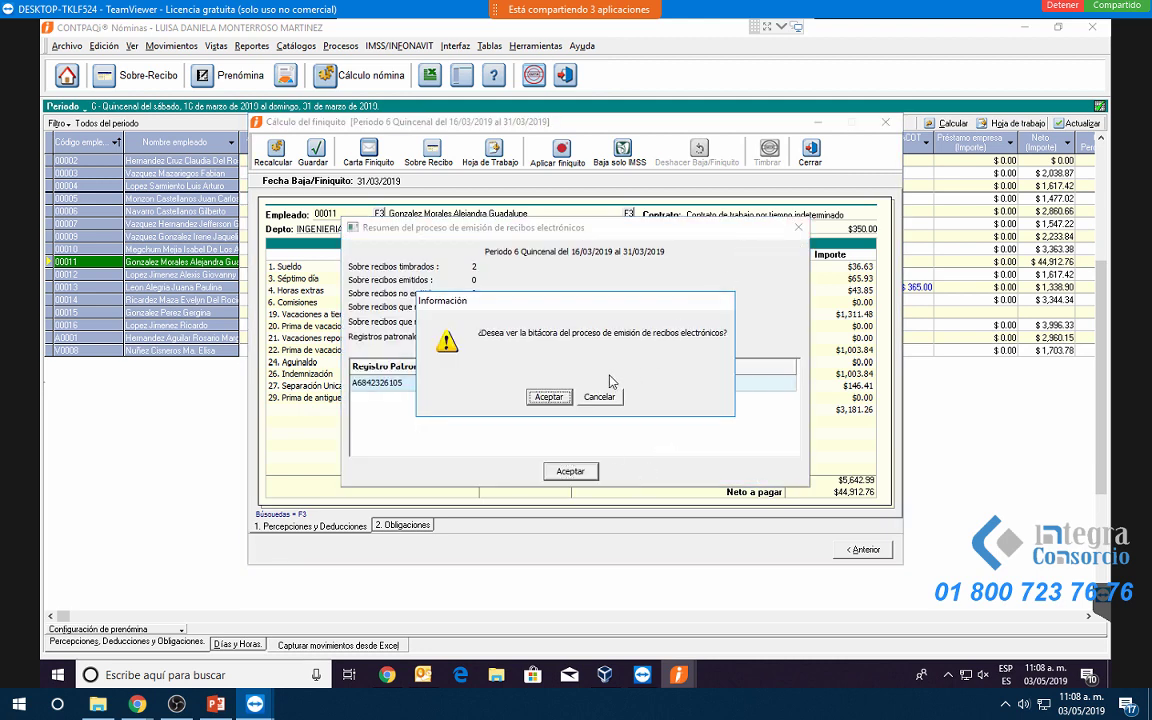
left_click(548, 396)
left_click(768, 204)
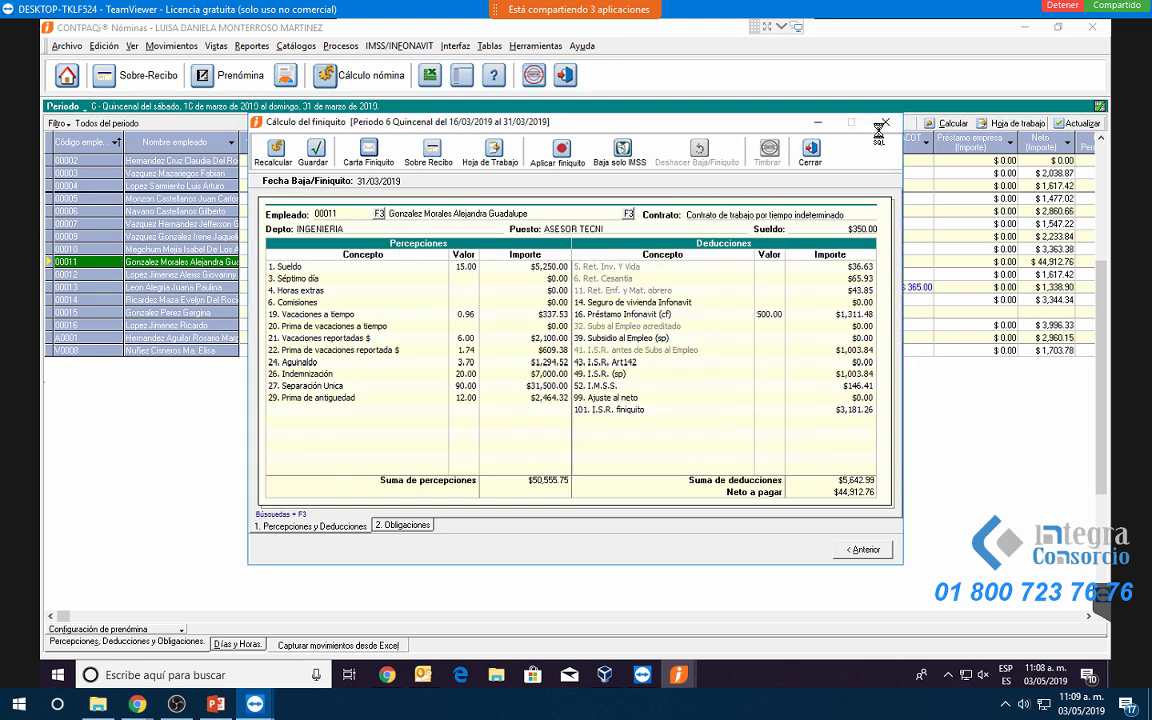
key("Return")
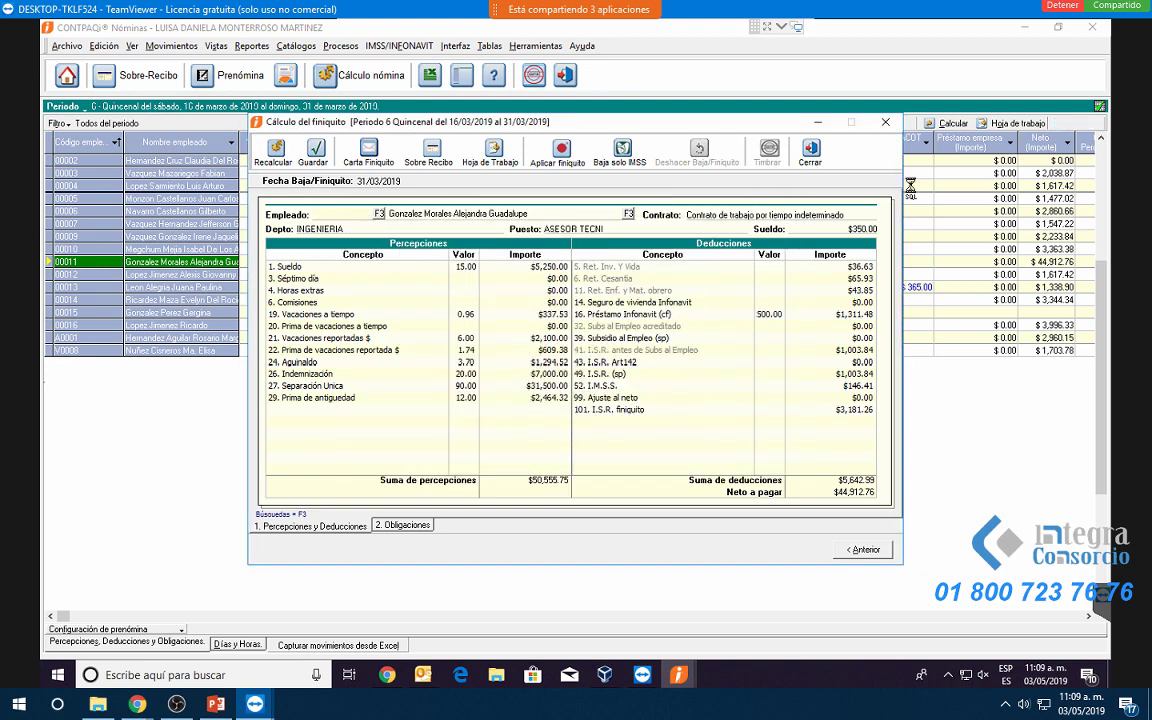
left_click(884, 124)
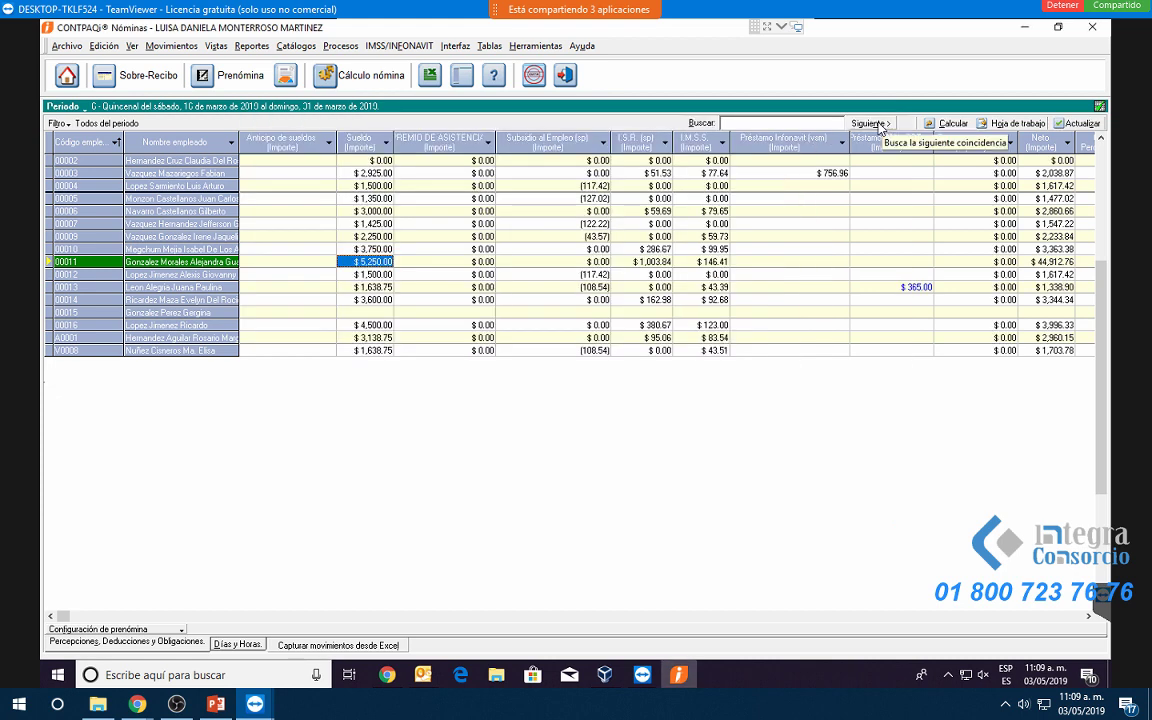
Generate the electronic receipt printout for all employer registrations in period 6, including Empleados dados de baja and Recibos de finiquito.
left_click(342, 46)
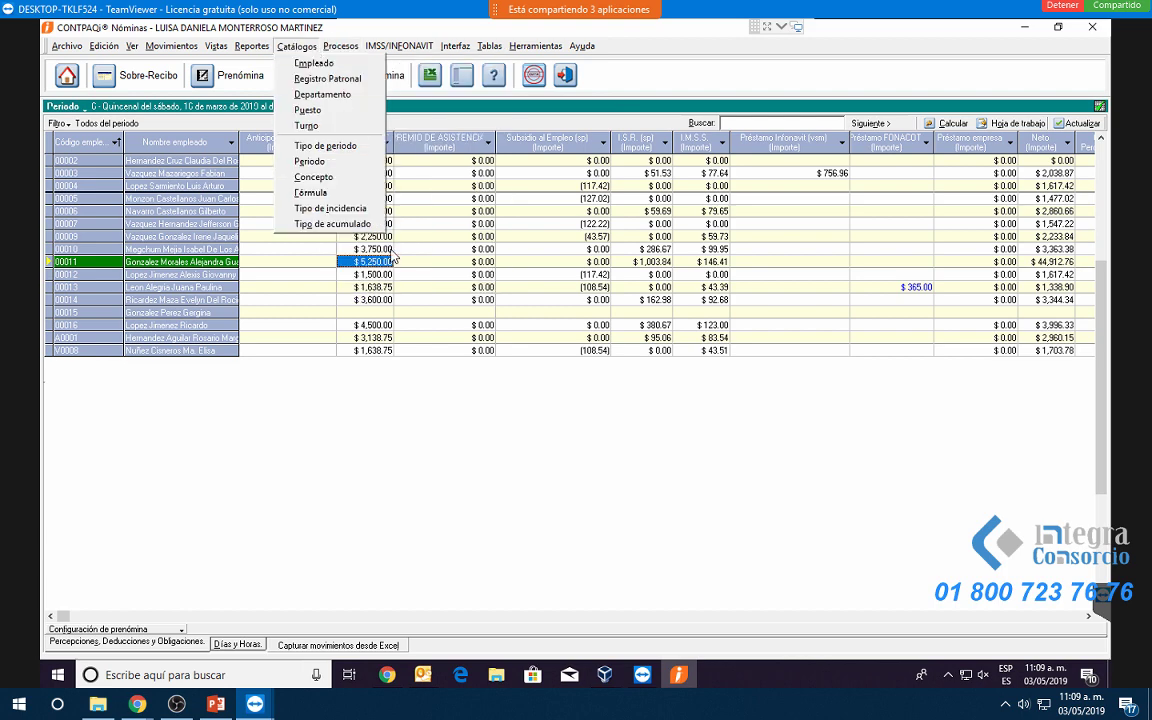
left_click(406, 259)
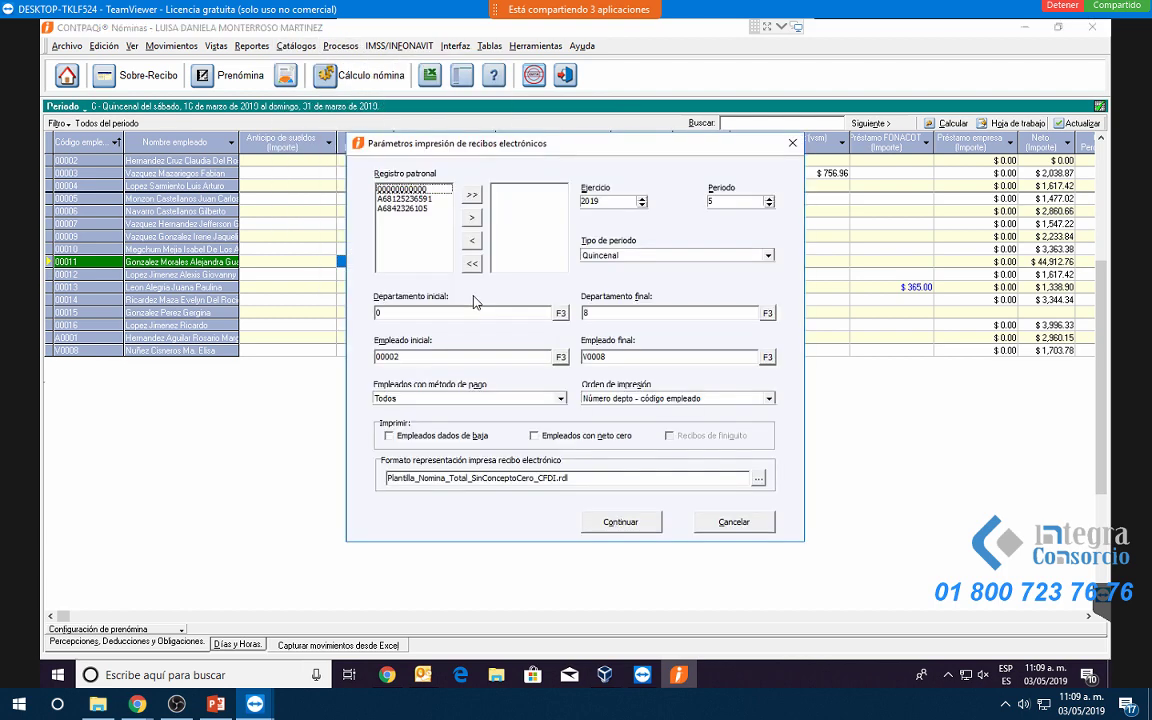
left_click(471, 193)
left_click(769, 201)
left_click(472, 440)
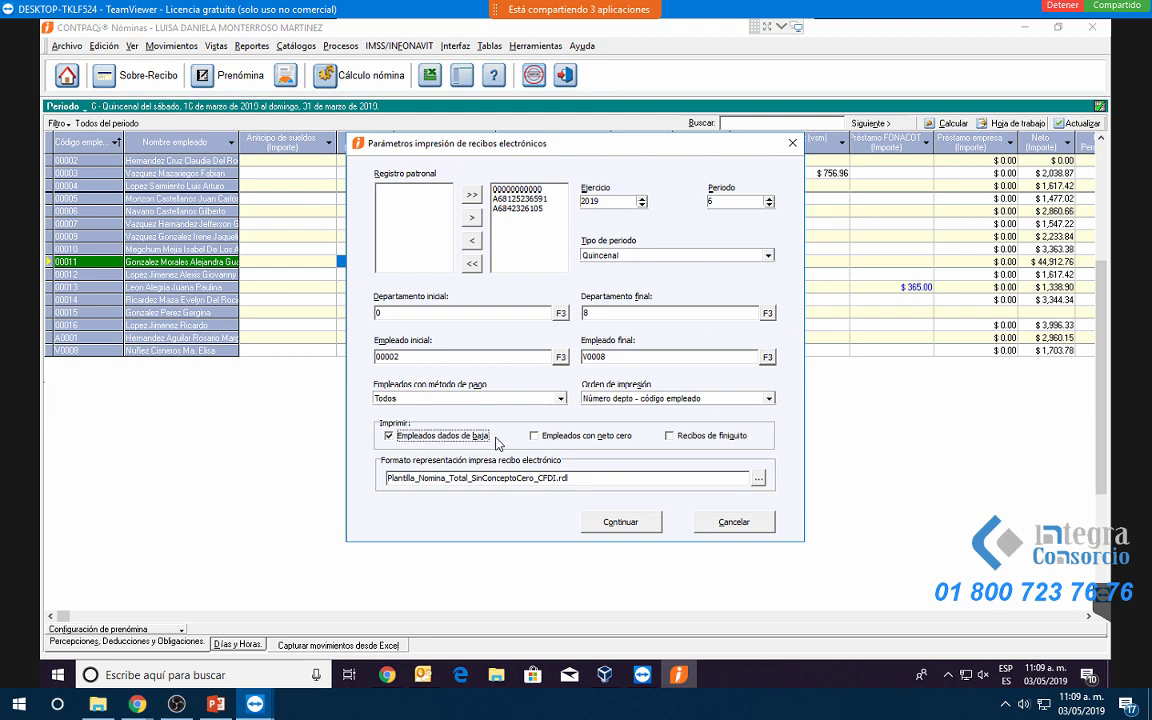
left_click(669, 436)
left_click(606, 524)
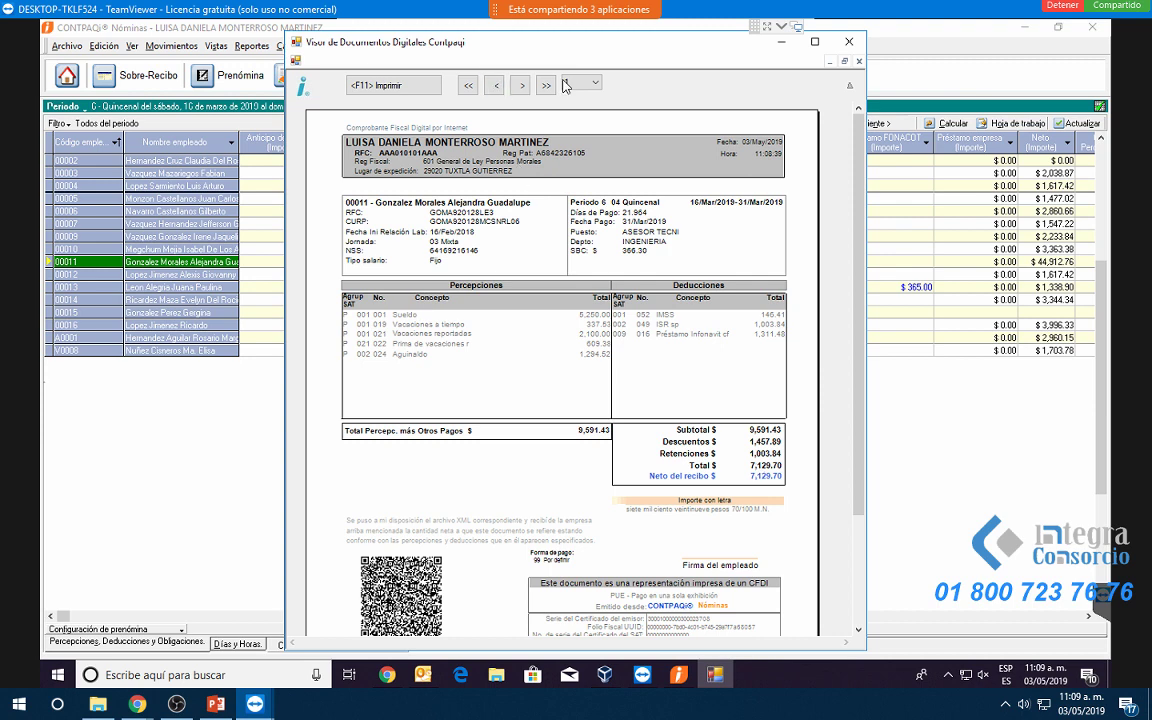
View the second finiquito receipt, covering the indemnity payments, and close the document viewer.
left_click(521, 86)
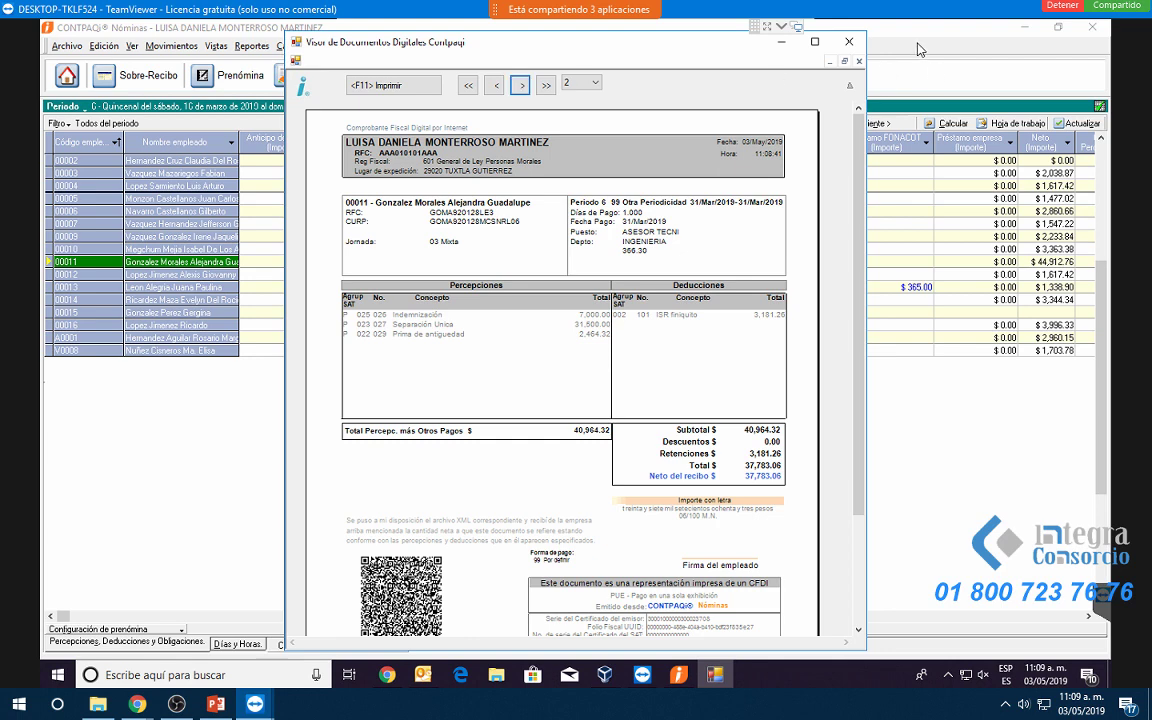
left_click(849, 42)
left_click(368, 224)
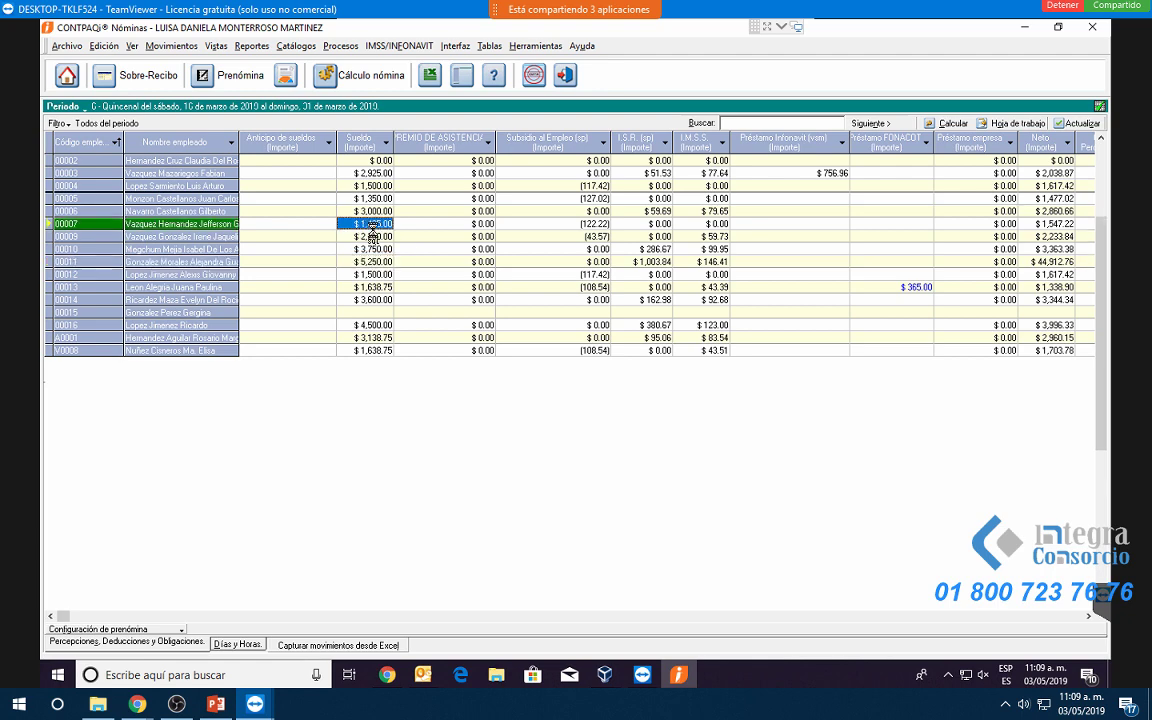
Set the selected employee's payment method to 03 Transferencia electrónica in the employee catalogue, save the record and close it.
right_click(372, 226)
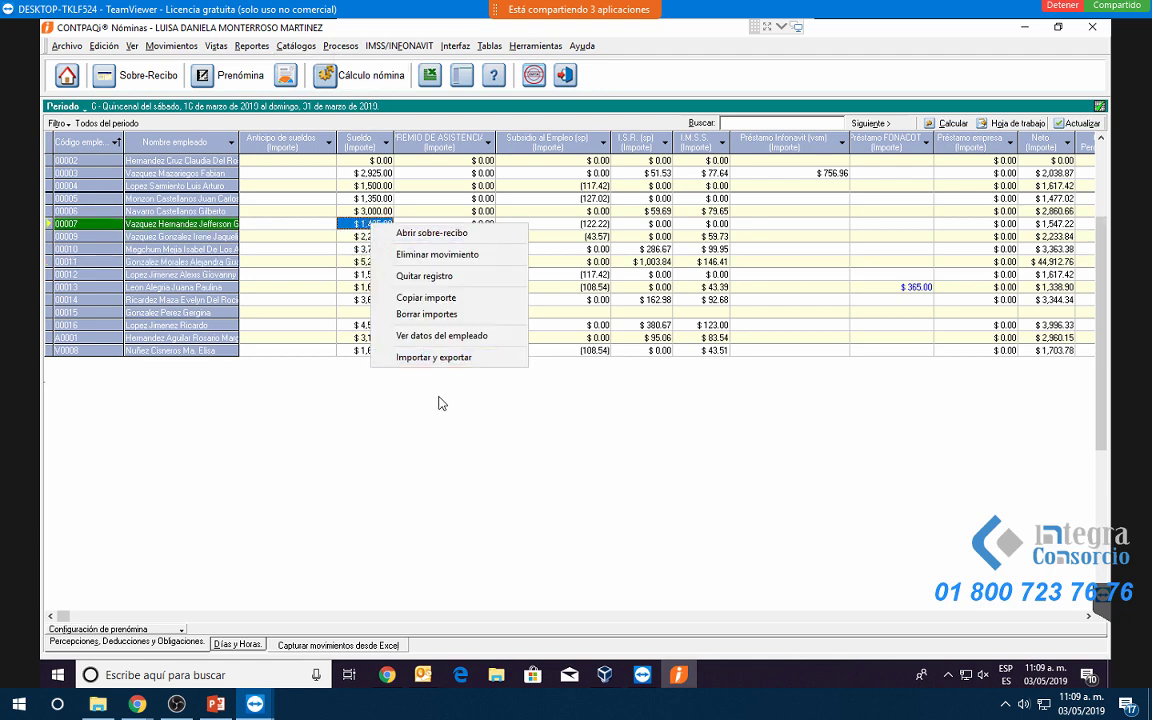
left_click(380, 331)
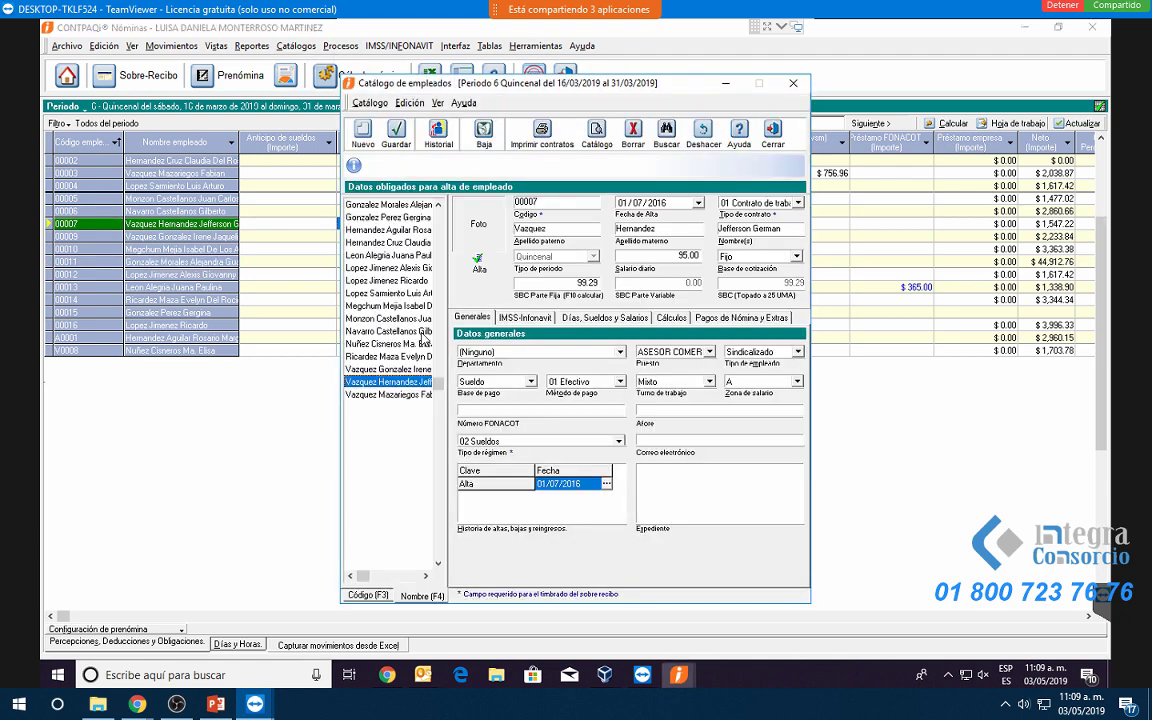
left_click(525, 318)
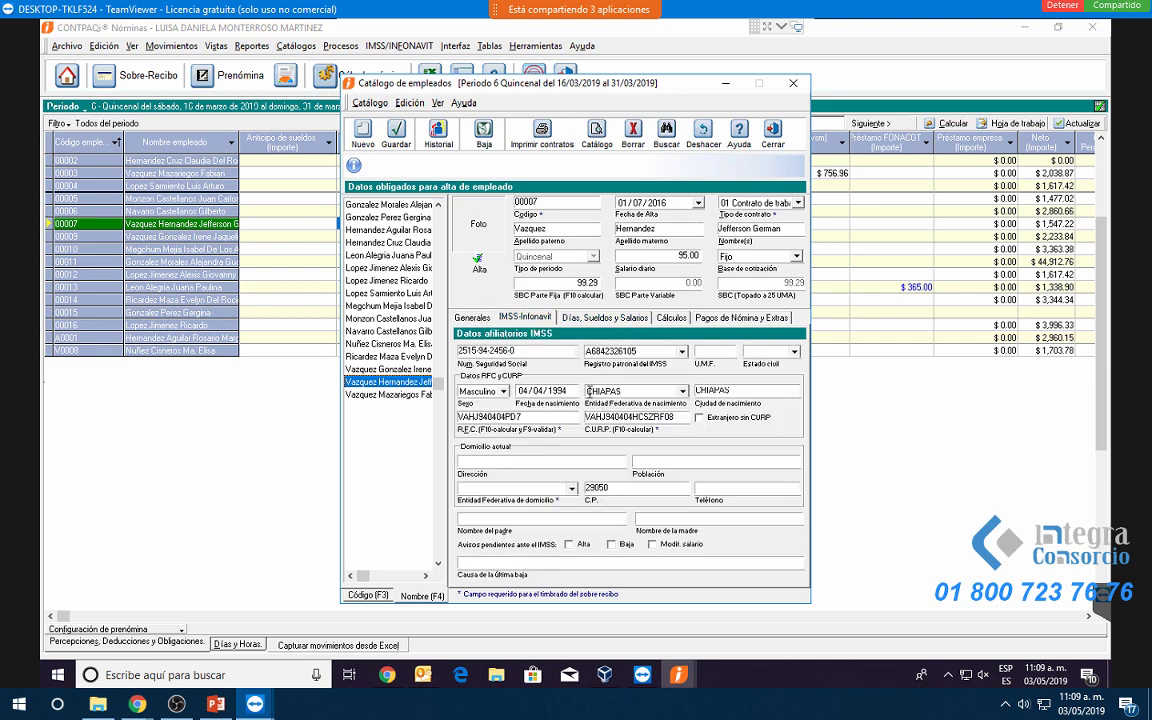
left_click(472, 317)
left_click(620, 382)
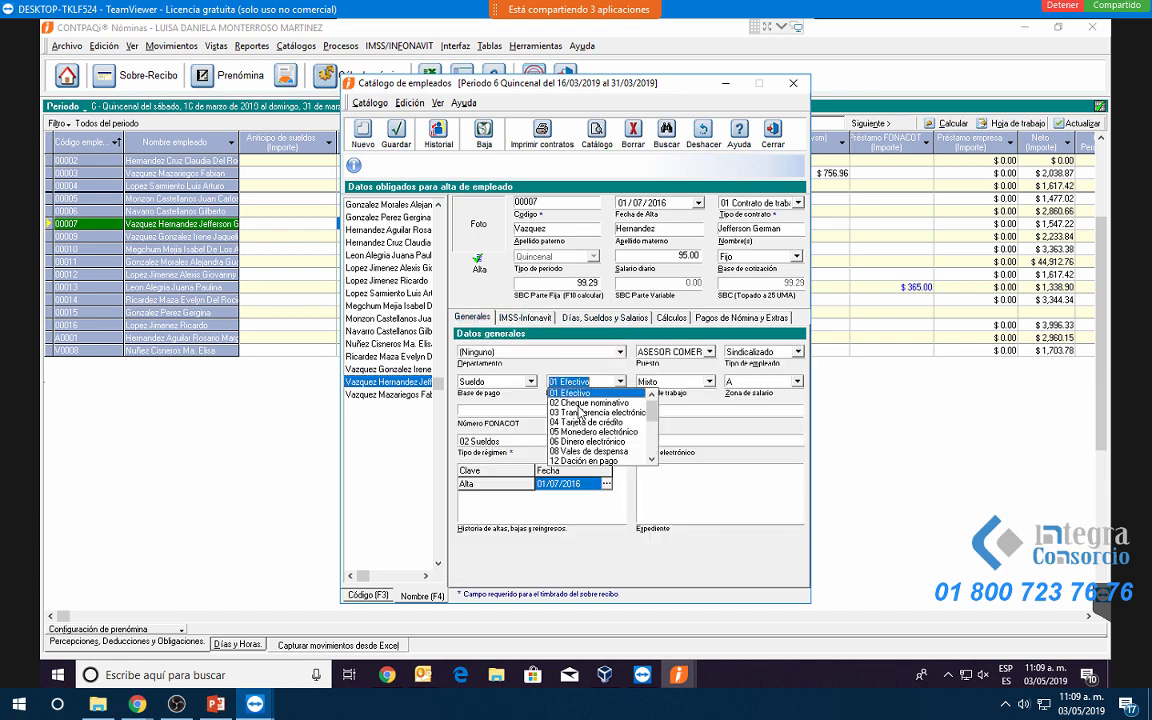
left_click(575, 407)
left_click(400, 133)
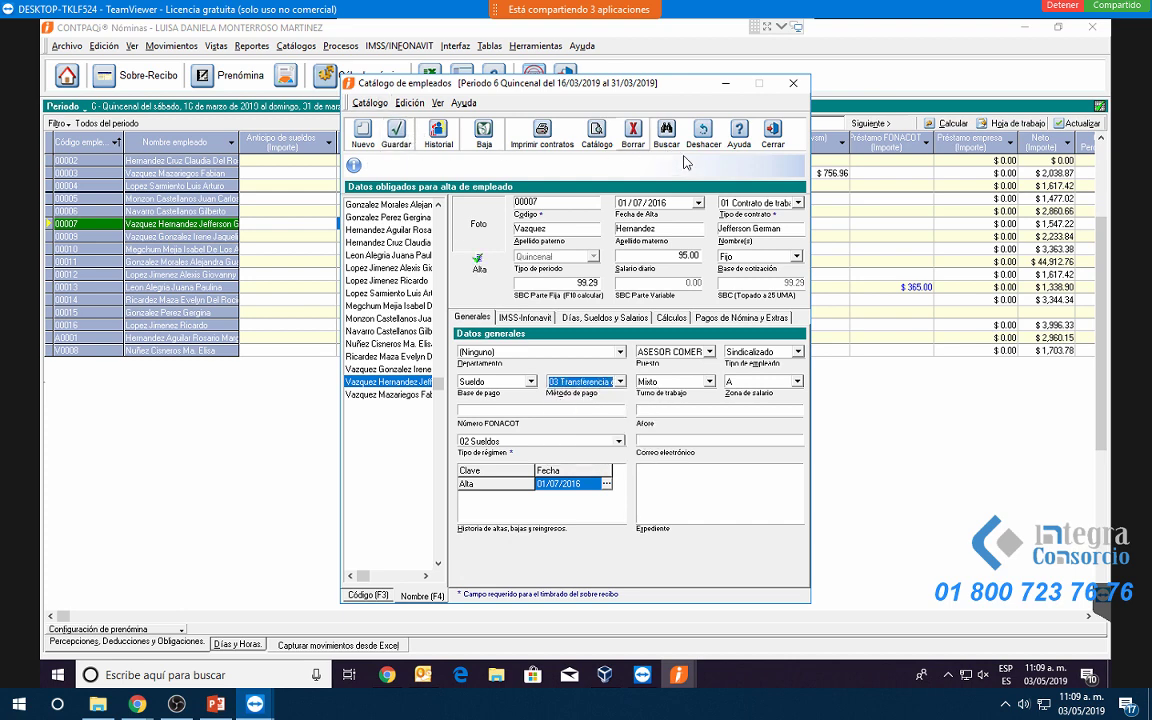
left_click(772, 133)
Calculate the selected employee's finiquito for voluntary separation, excluding Prima de antigüedad and Vac. pendientes.
right_click(370, 228)
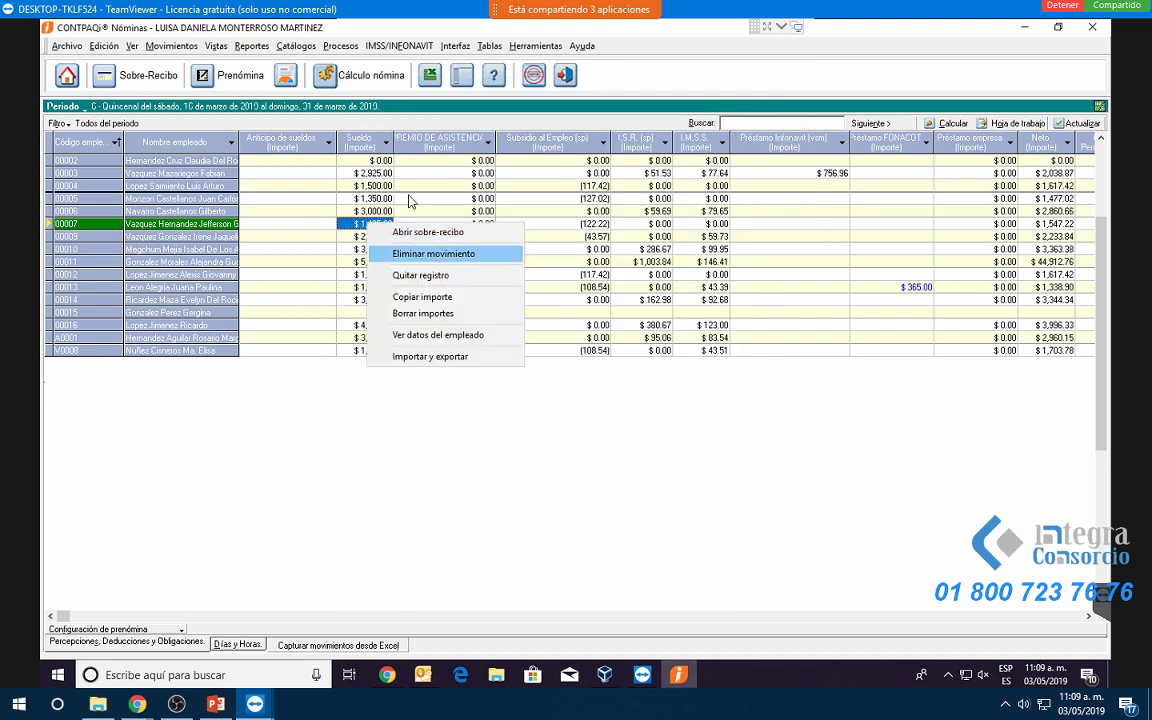
left_click(340, 46)
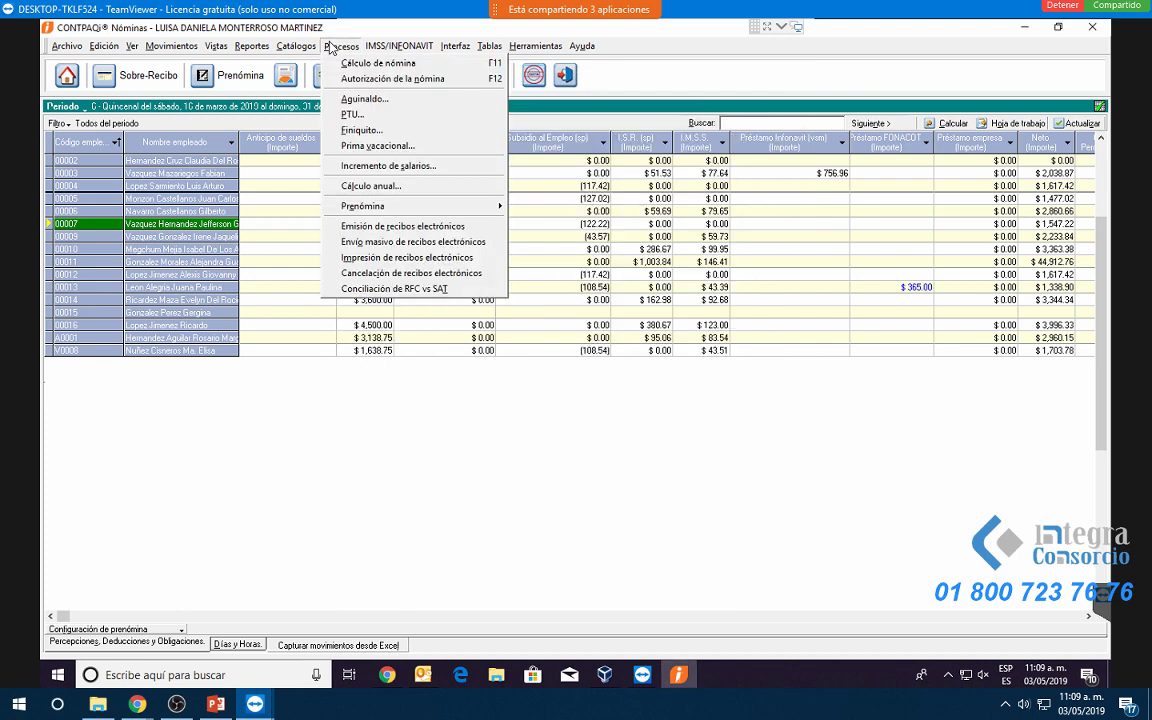
left_click(365, 131)
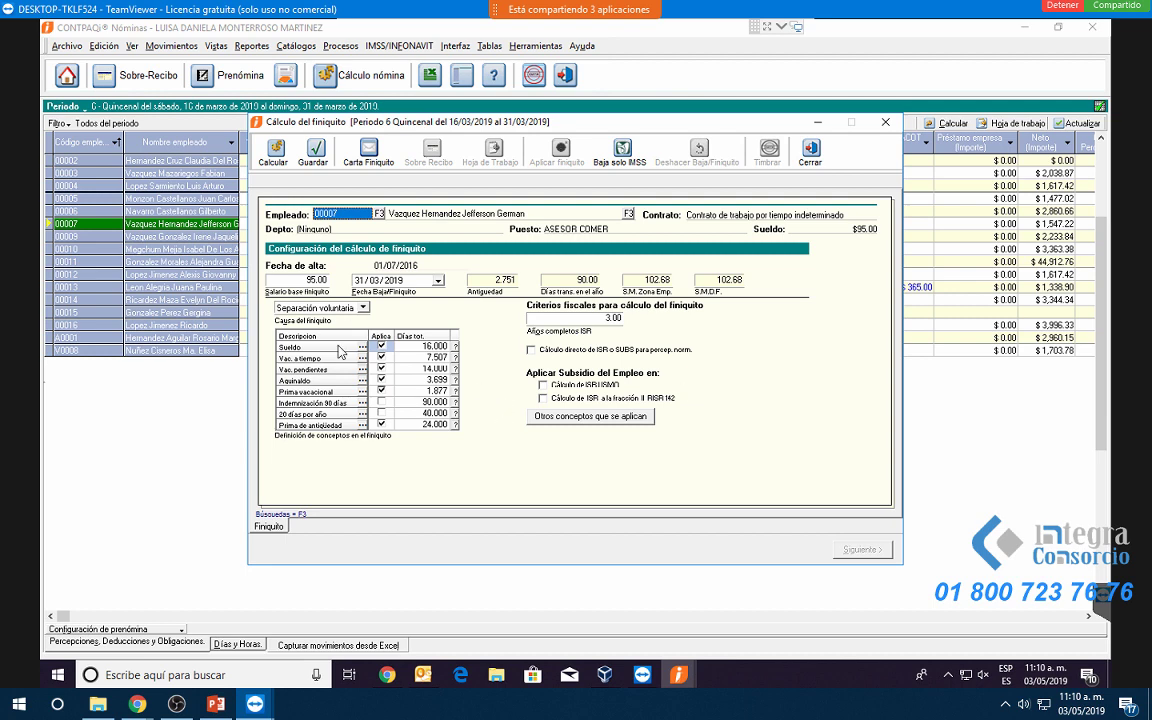
left_click(382, 424)
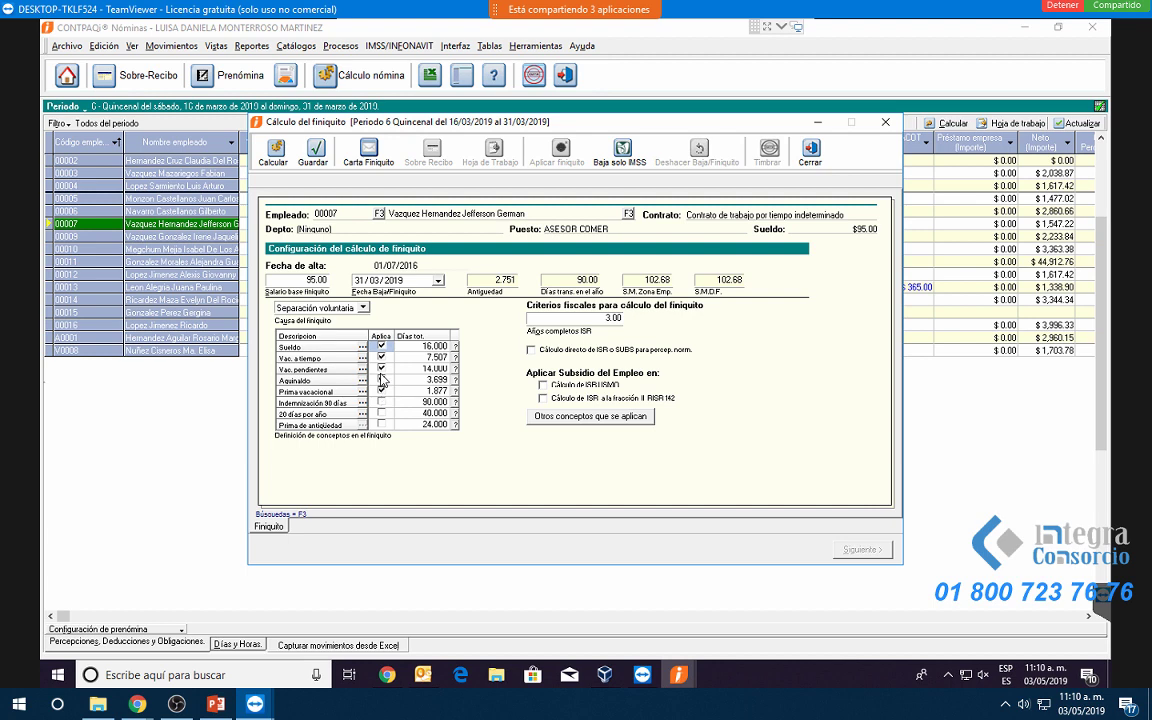
left_click(383, 371)
left_click(381, 380)
left_click(275, 152)
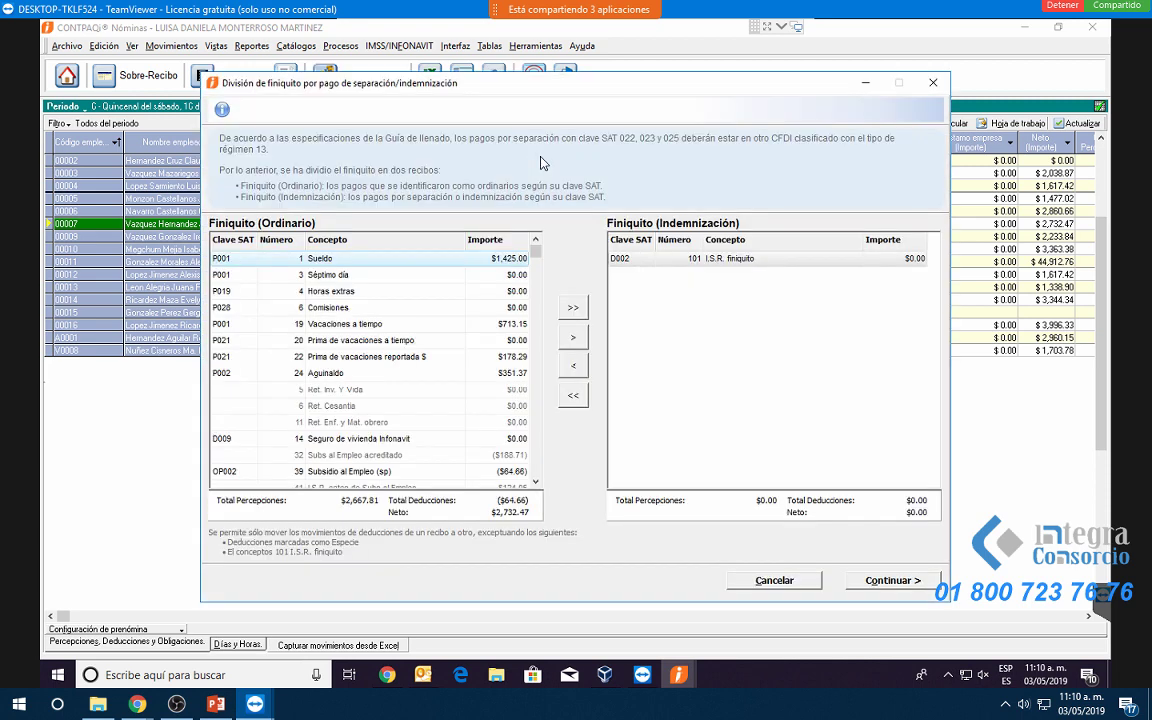
Continue with the ordinary and indemnity receipt split and issue the finiquito with Finiquitar y emitir, entering the digital seal certificate password.
left_click(744, 262)
left_click(905, 580)
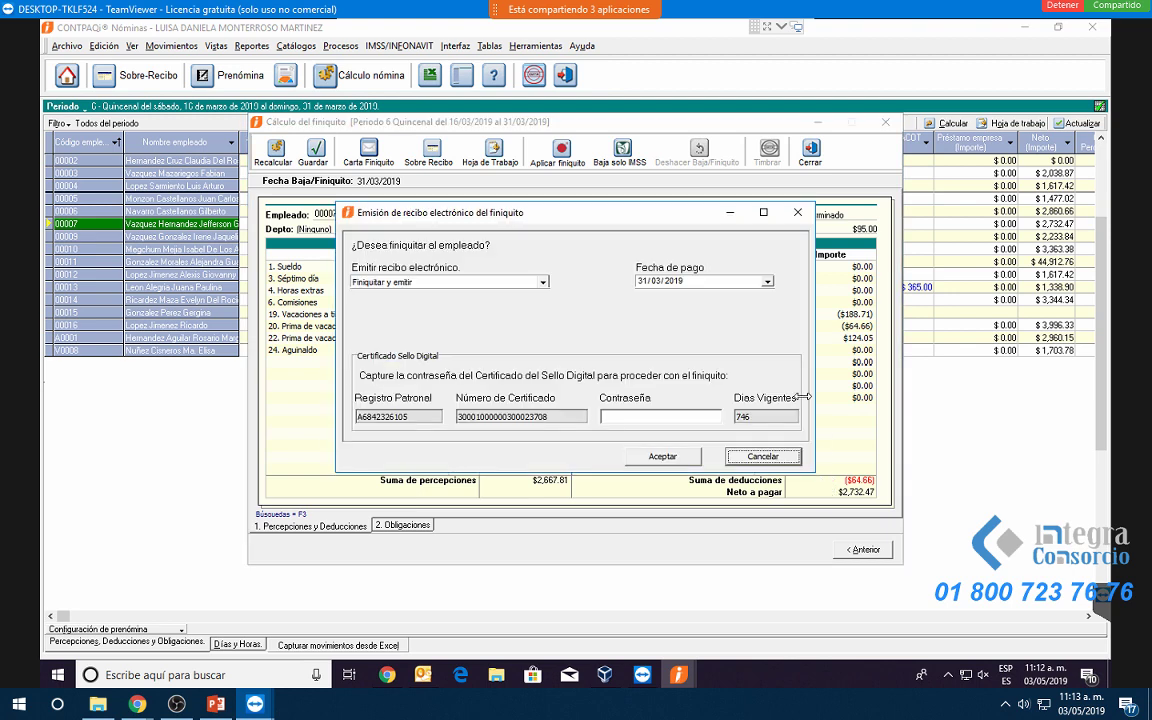
left_click(645, 414)
type("*********")
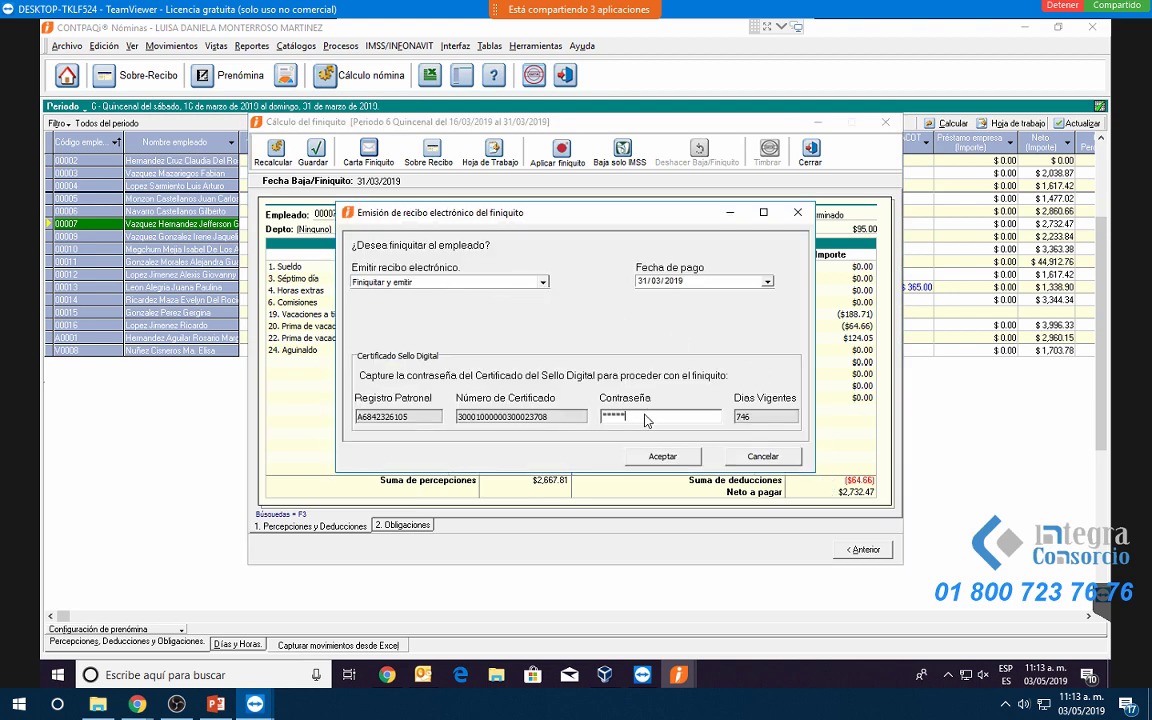
left_click(680, 461)
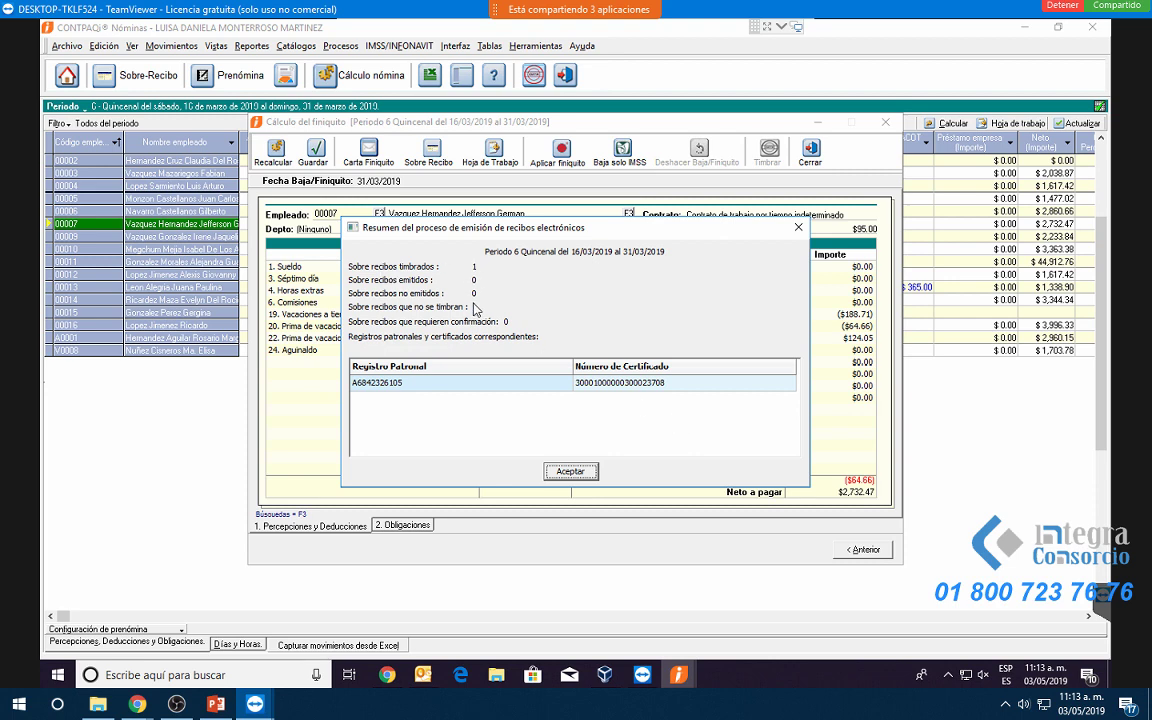
Review the electronic receipt issuance log from the summary, and close the finiquito calculation.
left_click(571, 470)
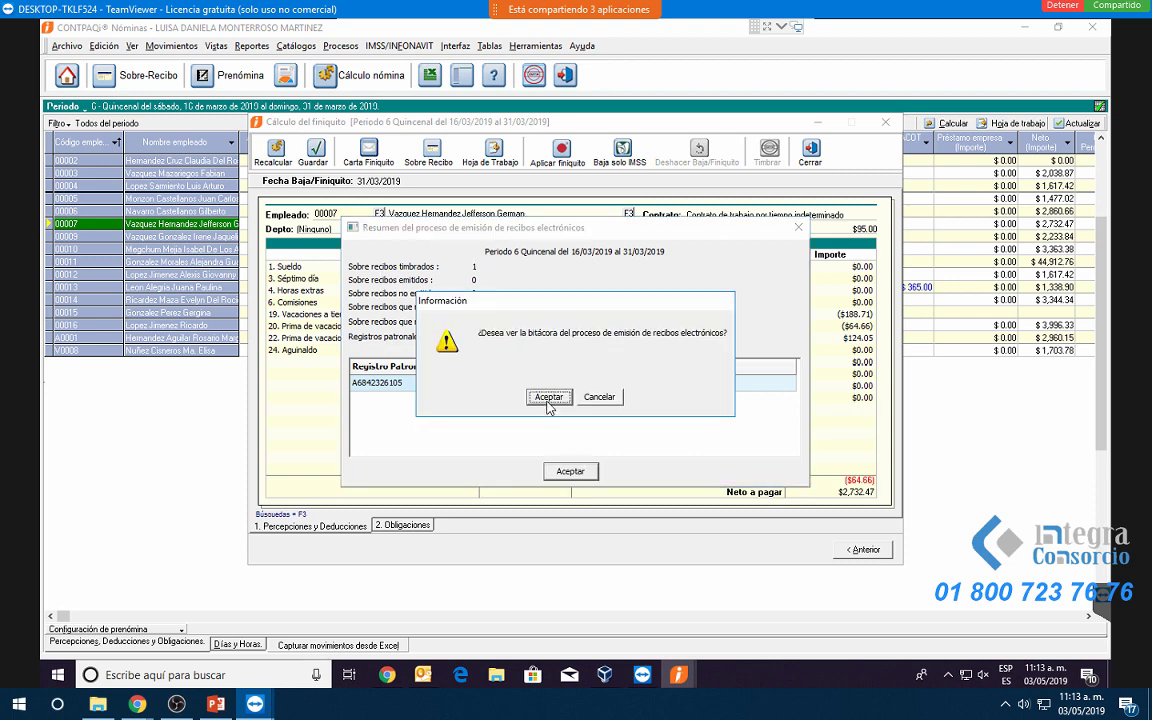
left_click(545, 396)
scroll(710, 414, "down", 5)
mouse_move(573, 440)
left_mouse_down()
mouse_move(718, 438)
mouse_move(593, 438)
left_mouse_up()
left_click(773, 204)
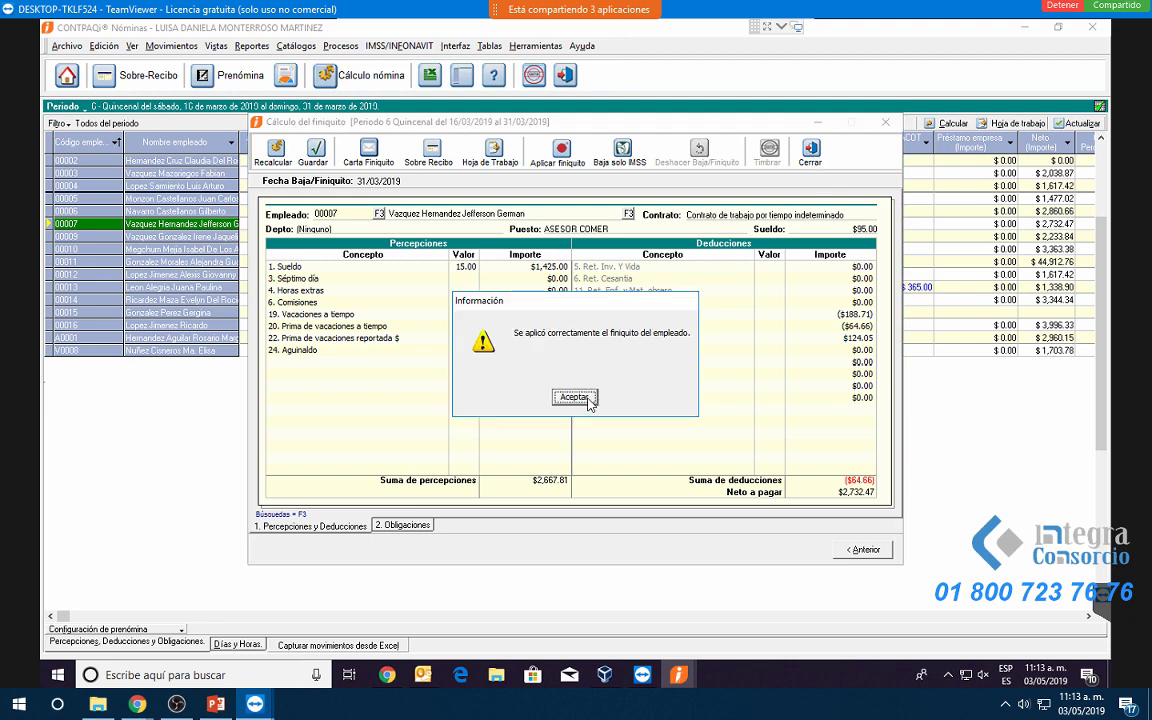
left_click(530, 362)
left_click(812, 160)
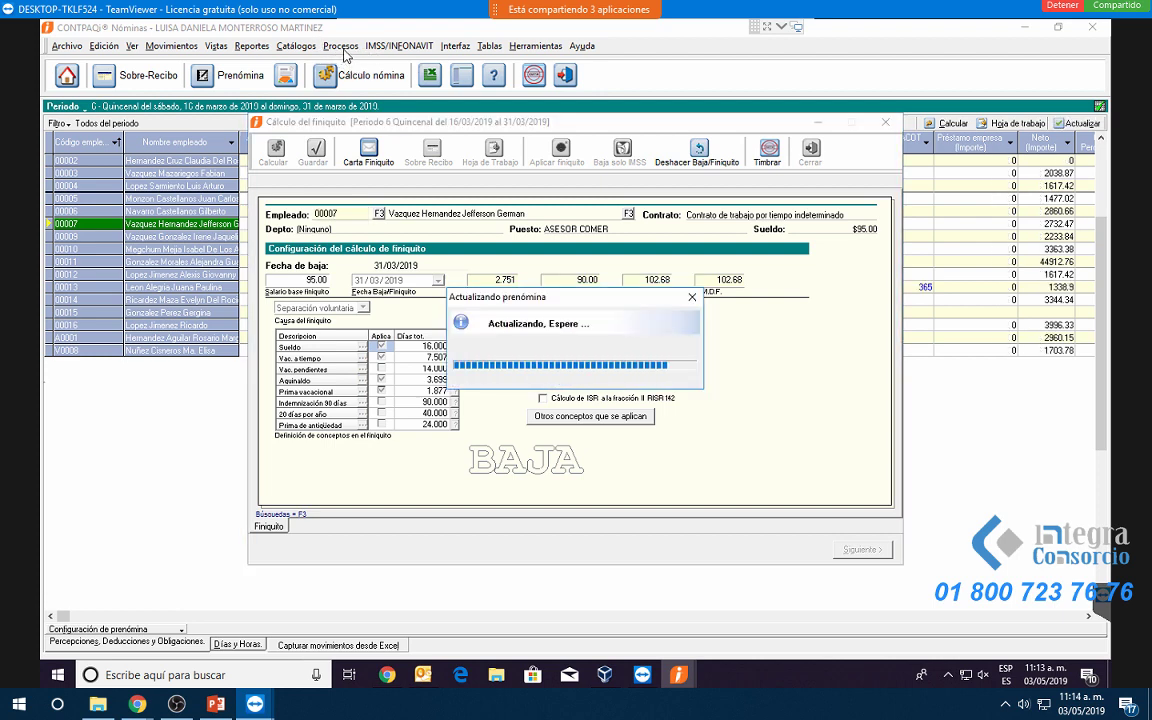
Generate the period 6 electronic receipt printout for all employer registrations with Empleados dados de baja and Recibos de finiquito included.
left_click(341, 46)
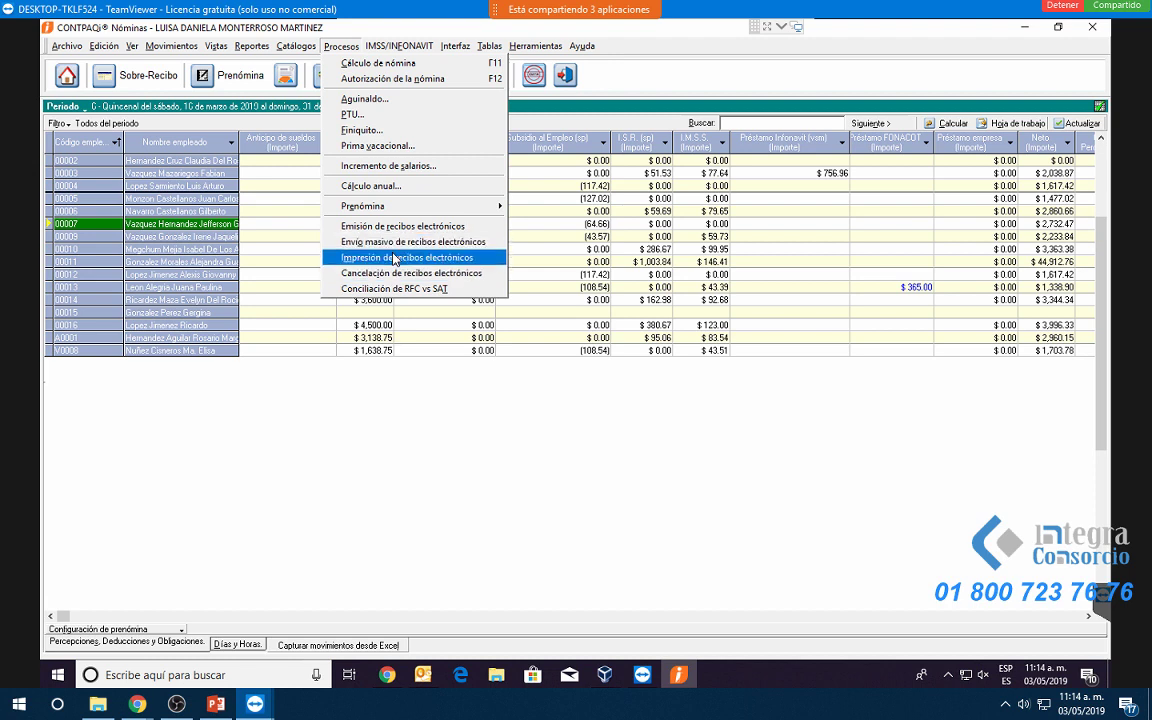
left_click(398, 257)
left_click(473, 197)
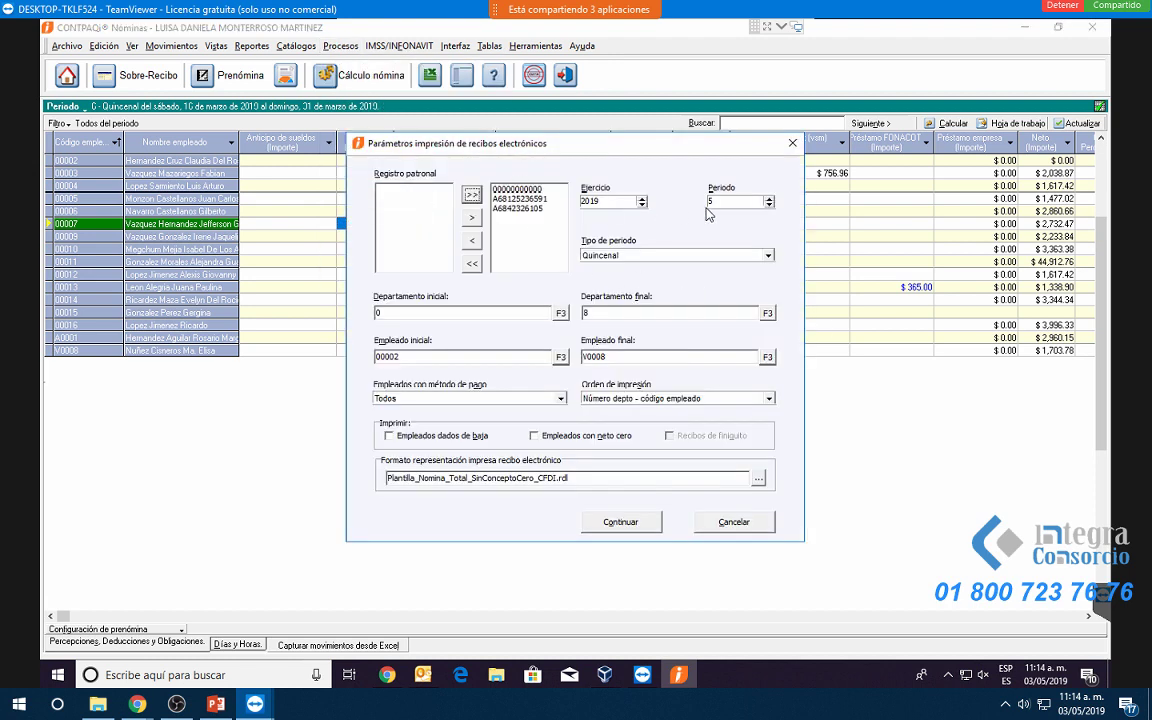
left_click(389, 435)
left_click(669, 436)
left_click(640, 524)
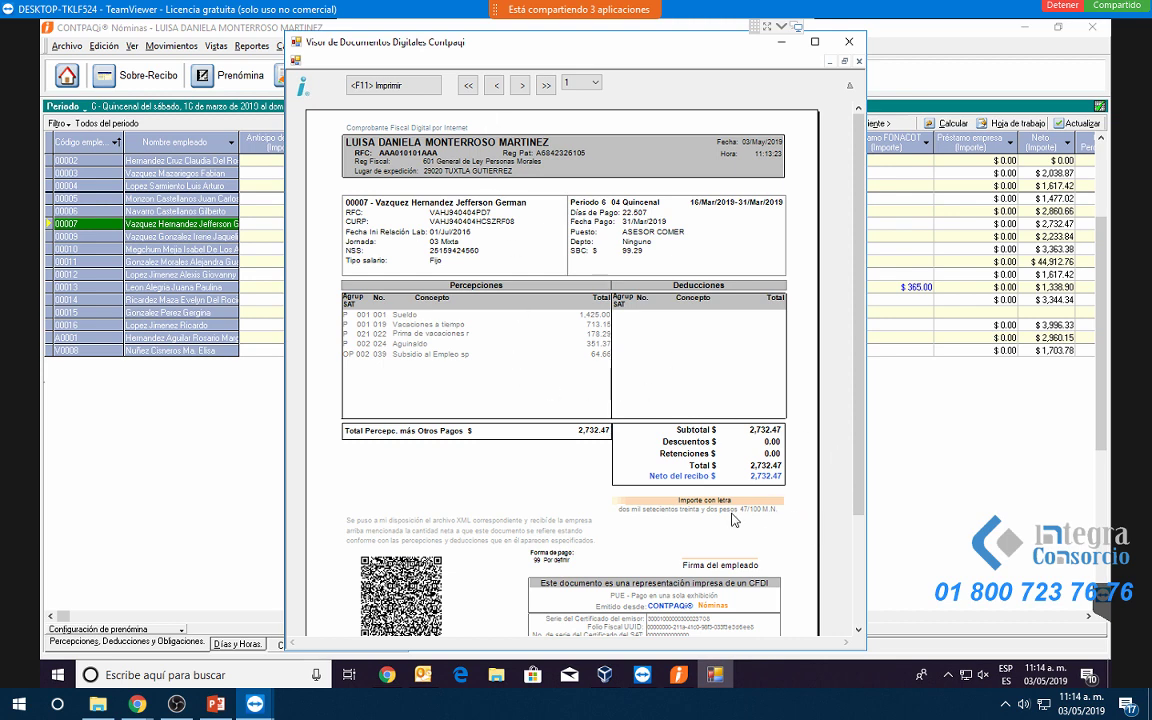
Compare the generated finiquito receipts by browsing documents 1 to 3, and close the document viewer.
left_click(589, 85)
left_click(580, 95)
left_click(585, 84)
left_click(575, 106)
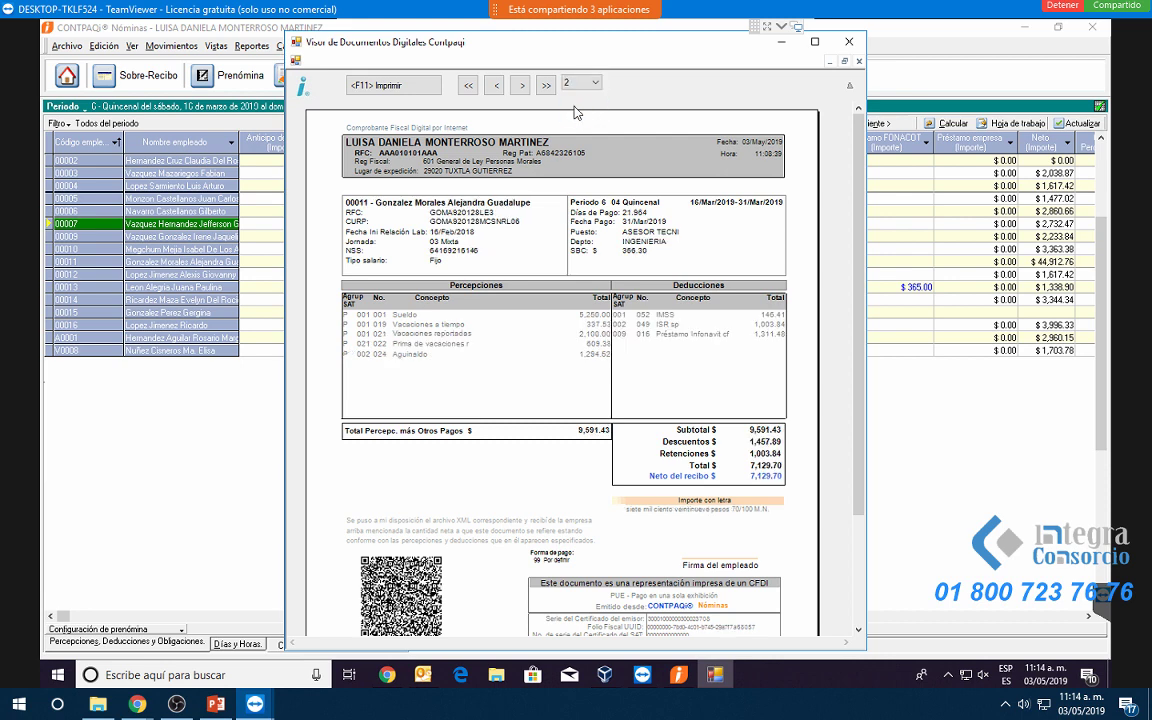
left_click(588, 83)
left_click(585, 117)
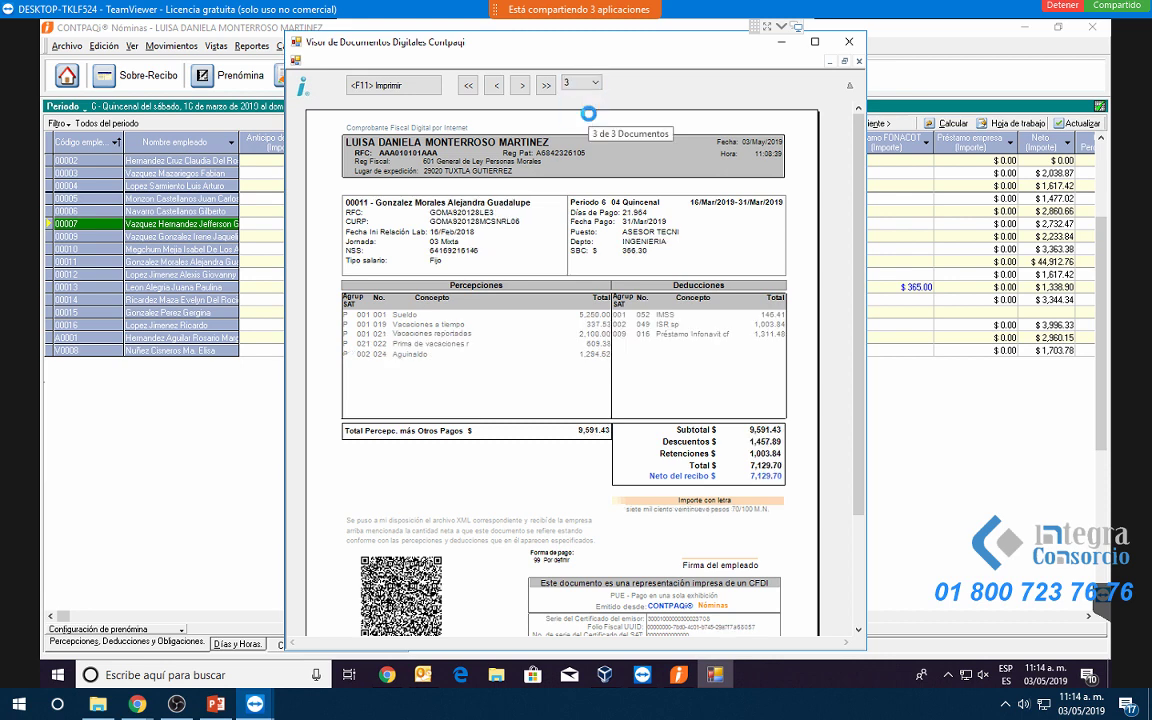
left_click(847, 45)
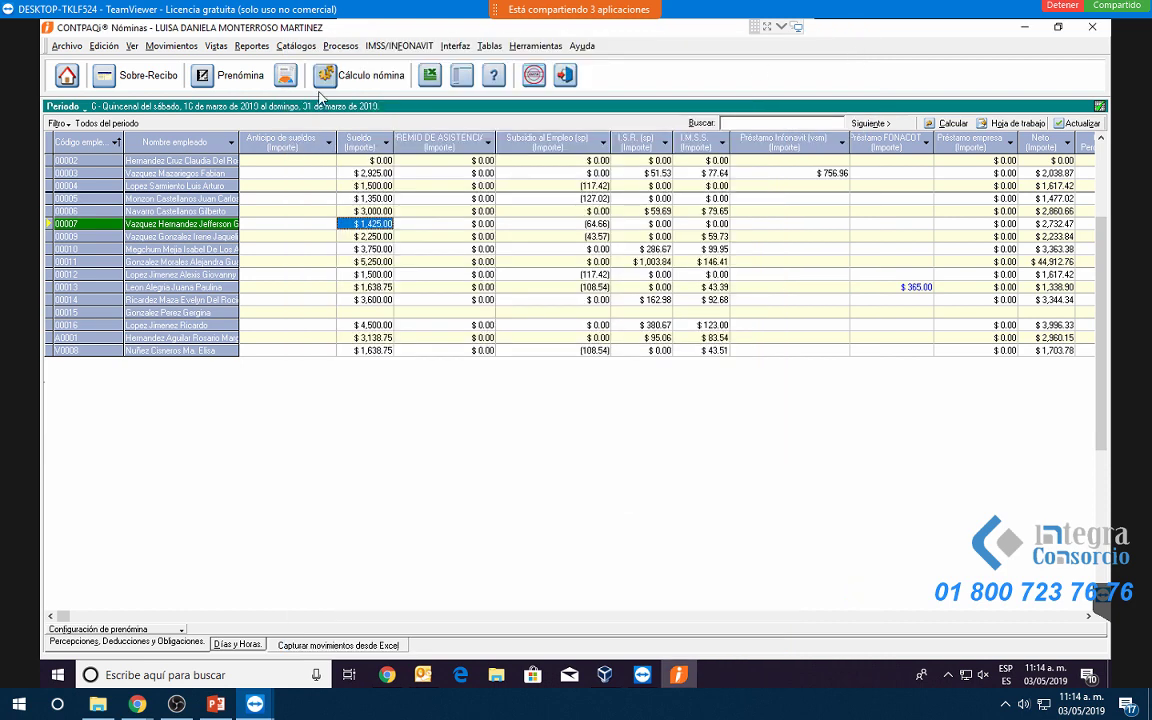
Examine the company's Recibo Electrónico settings in the company catalogue, including the Dividir timbrado del finiquito option.
left_click(68, 47)
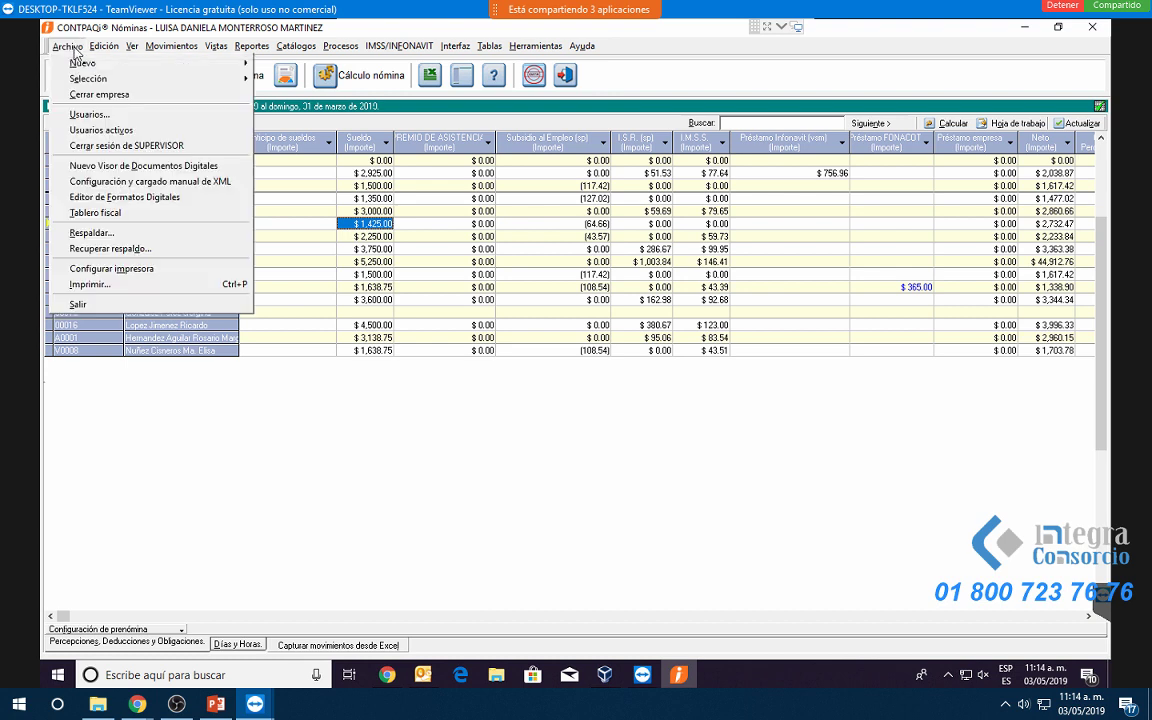
mouse_move(178, 63)
left_click(275, 64)
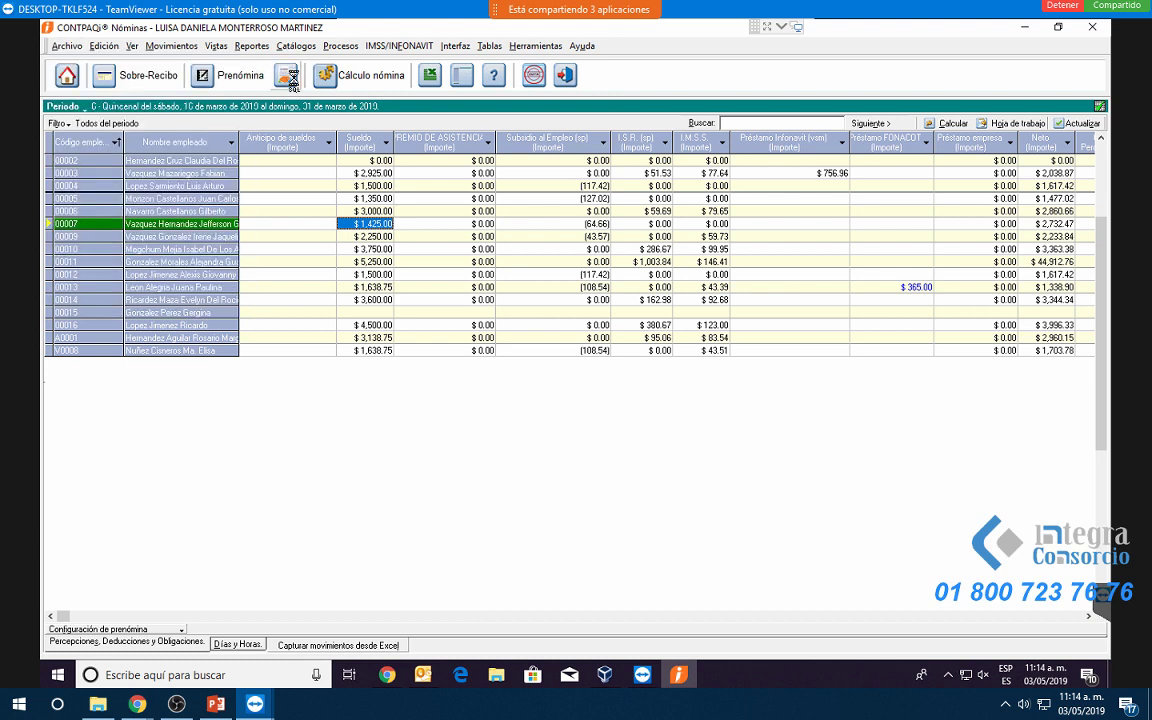
left_click(714, 243)
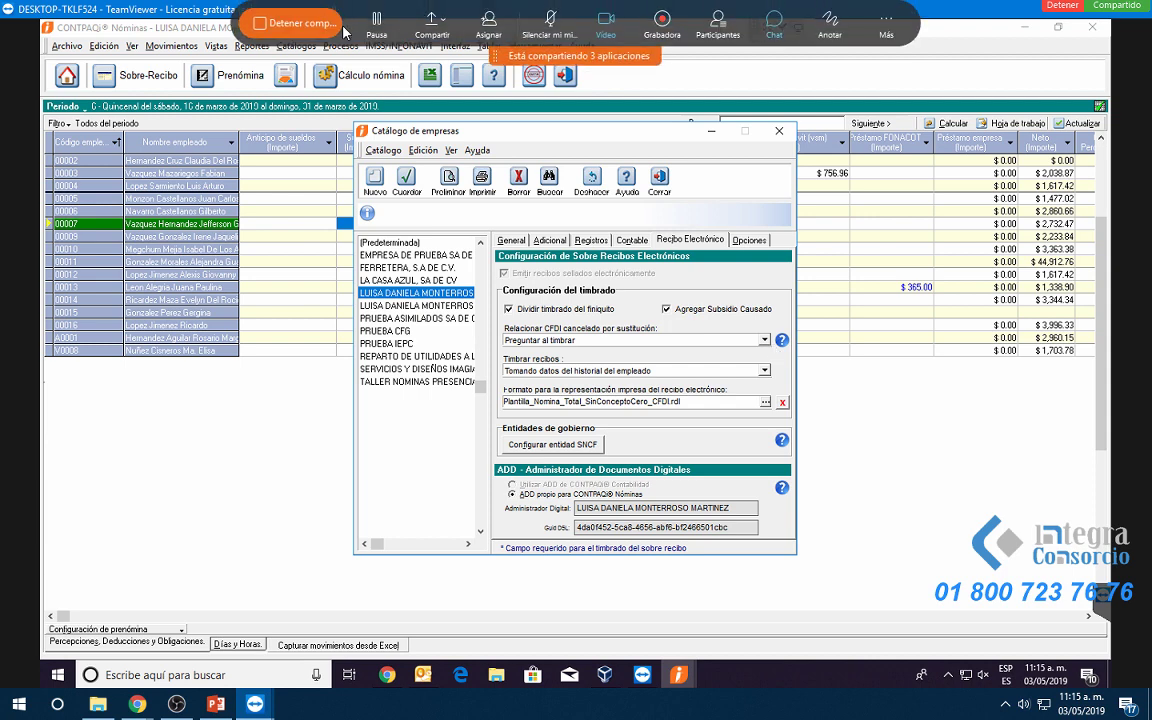
Stop sharing the applications, return to Cisco Webex Events and move the floating video preview off the lower calendar entries.
left_click(322, 30)
left_click(499, 438)
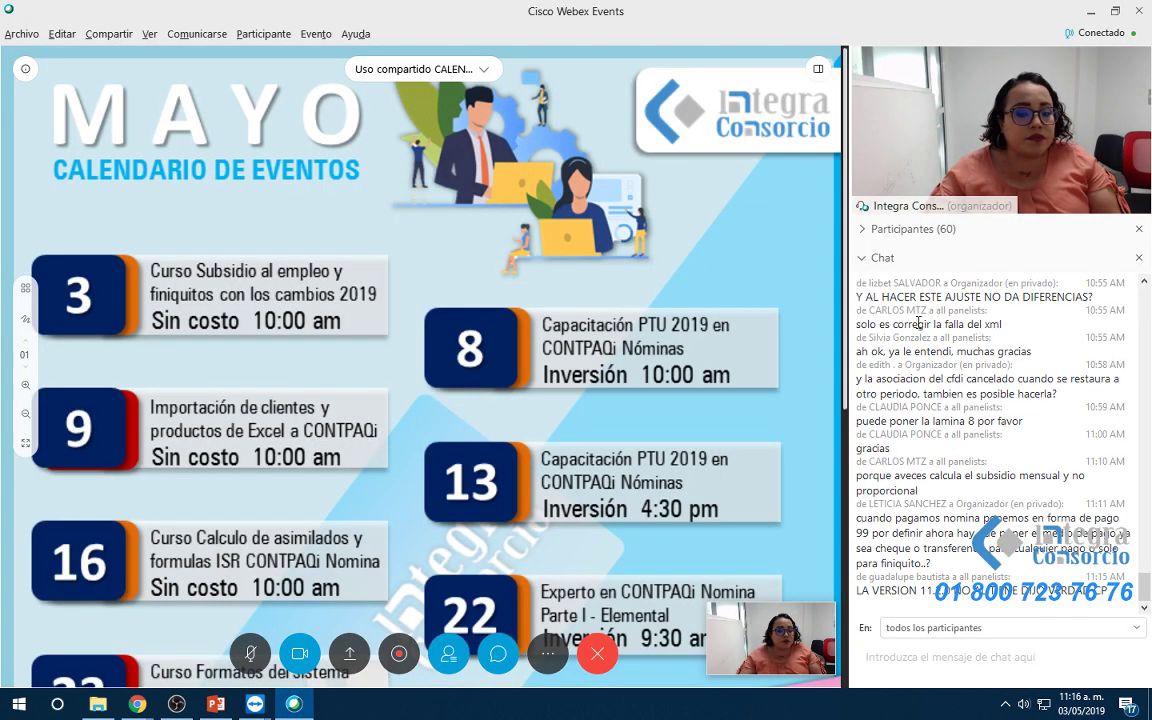
left_click(1030, 666)
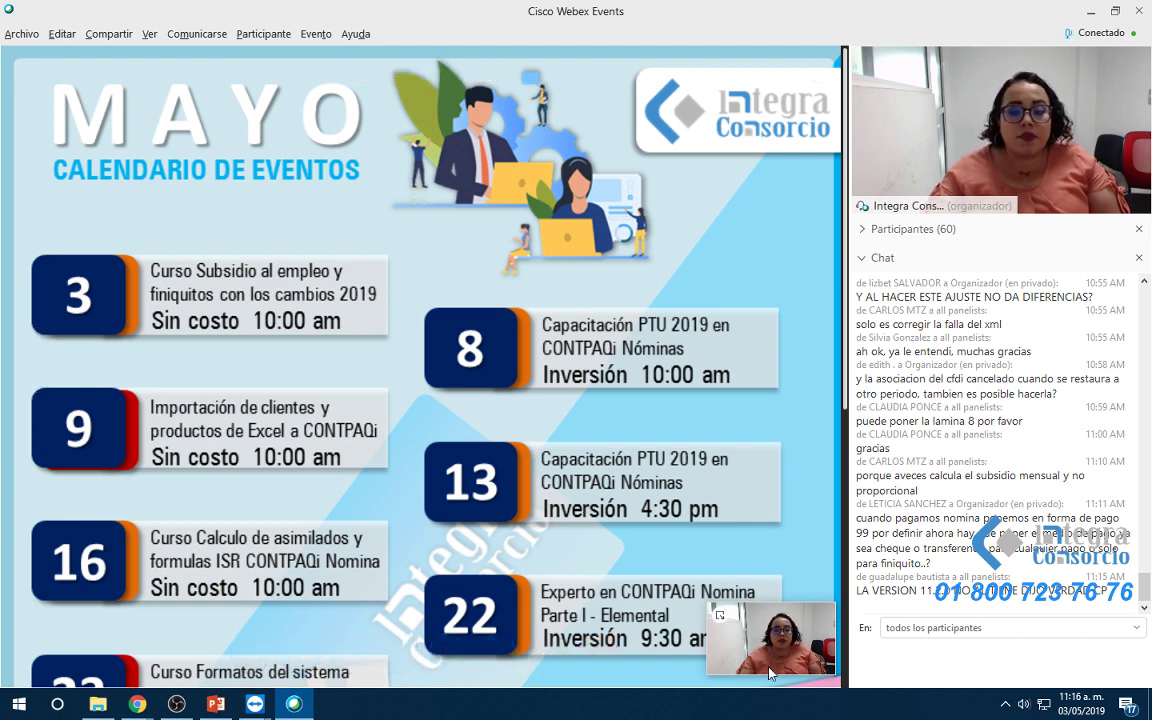
left_click_drag(713, 665, 725, 163)
Examine the May calendar of upcoming CONTPAQi courses and training sessions, from the first entries to those at the end of the month.
scroll(280, 455, "down", 3)
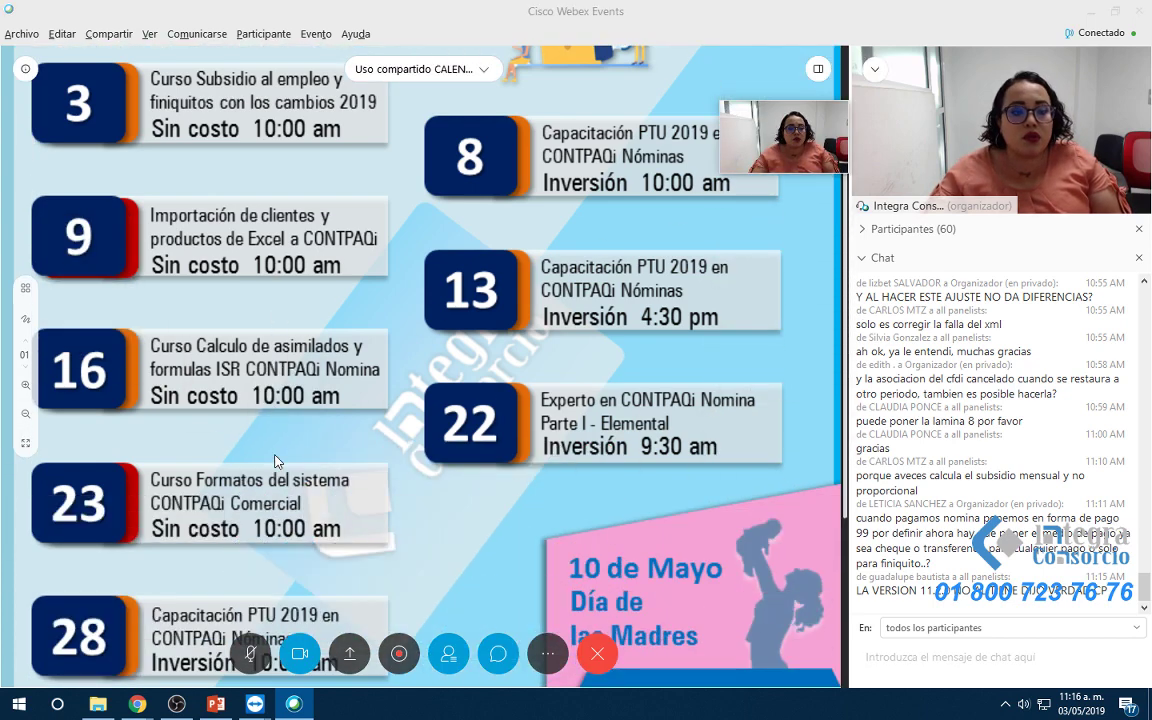
scroll(278, 461, "up", 2)
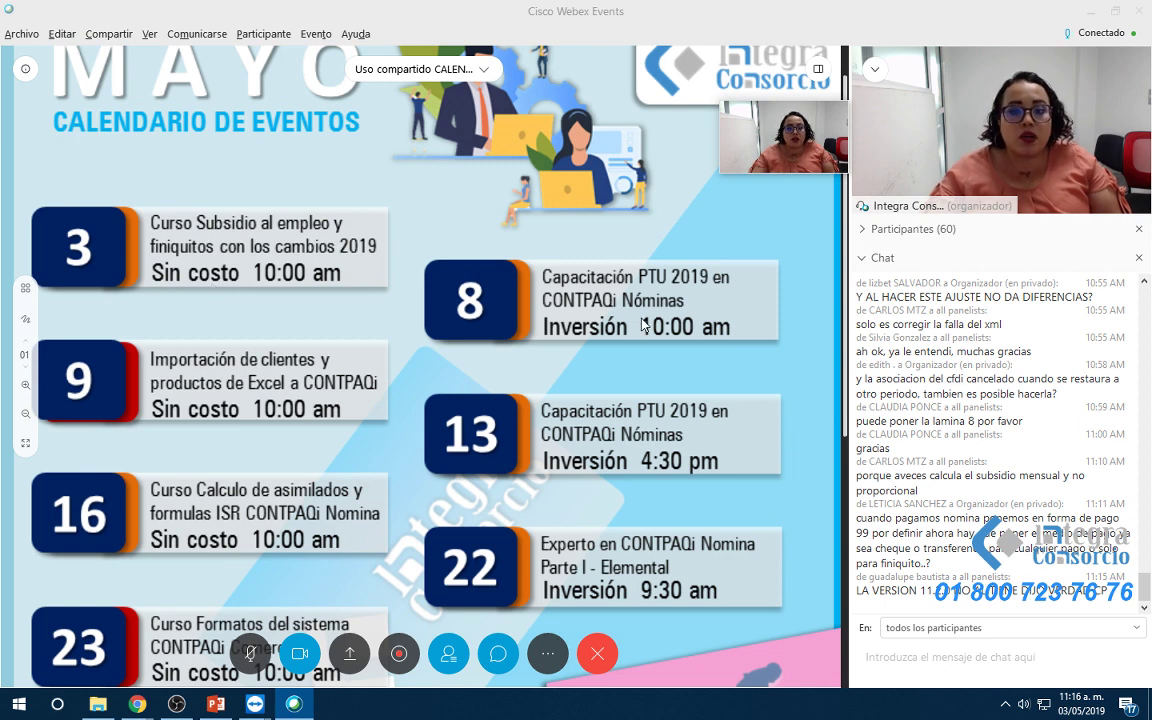
scroll(500, 310, "down", 1)
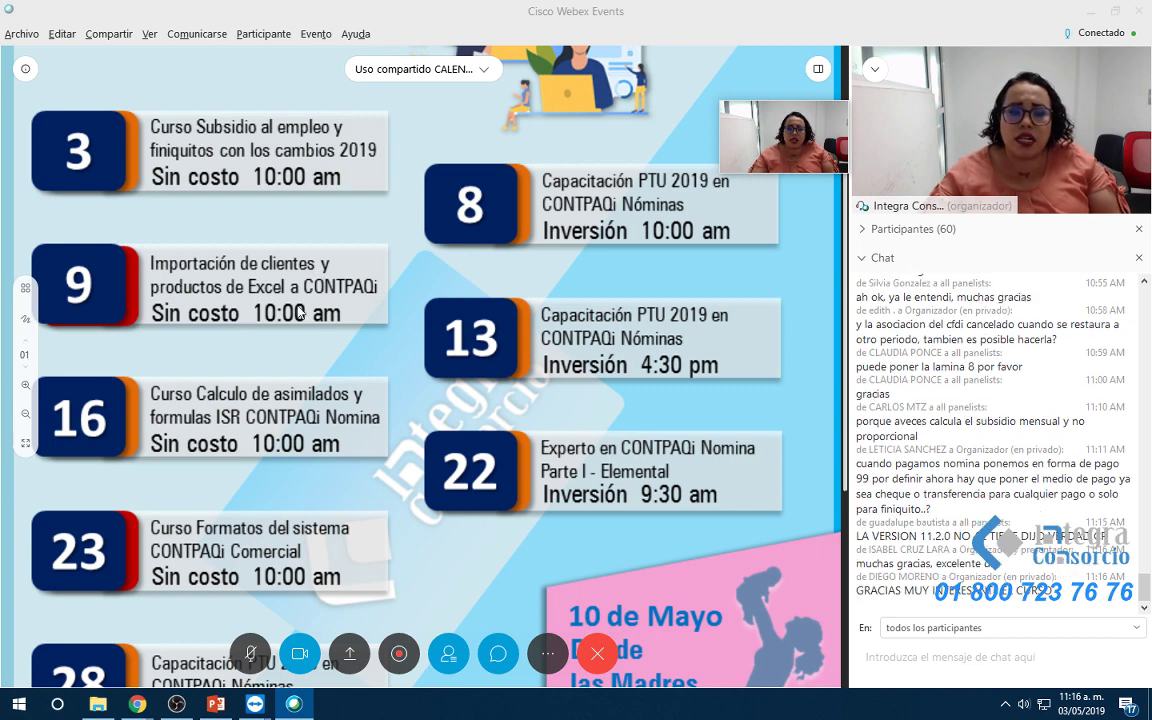
scroll(411, 340, "down", 1)
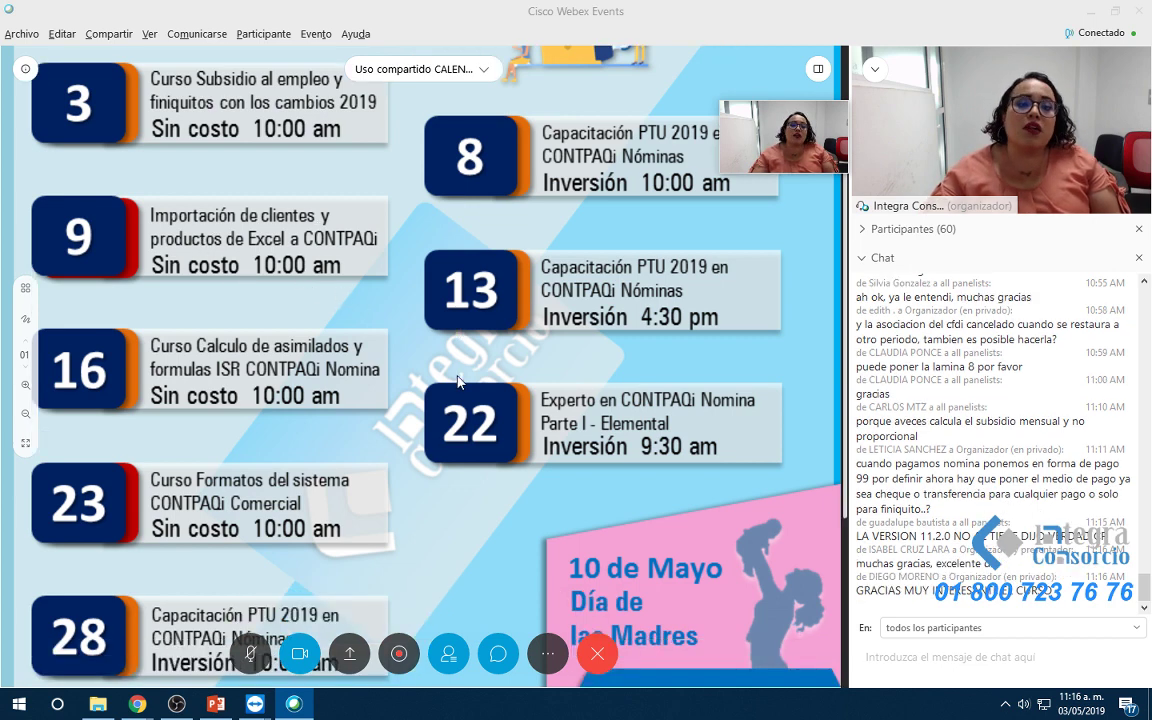
scroll(458, 381, "down", 2)
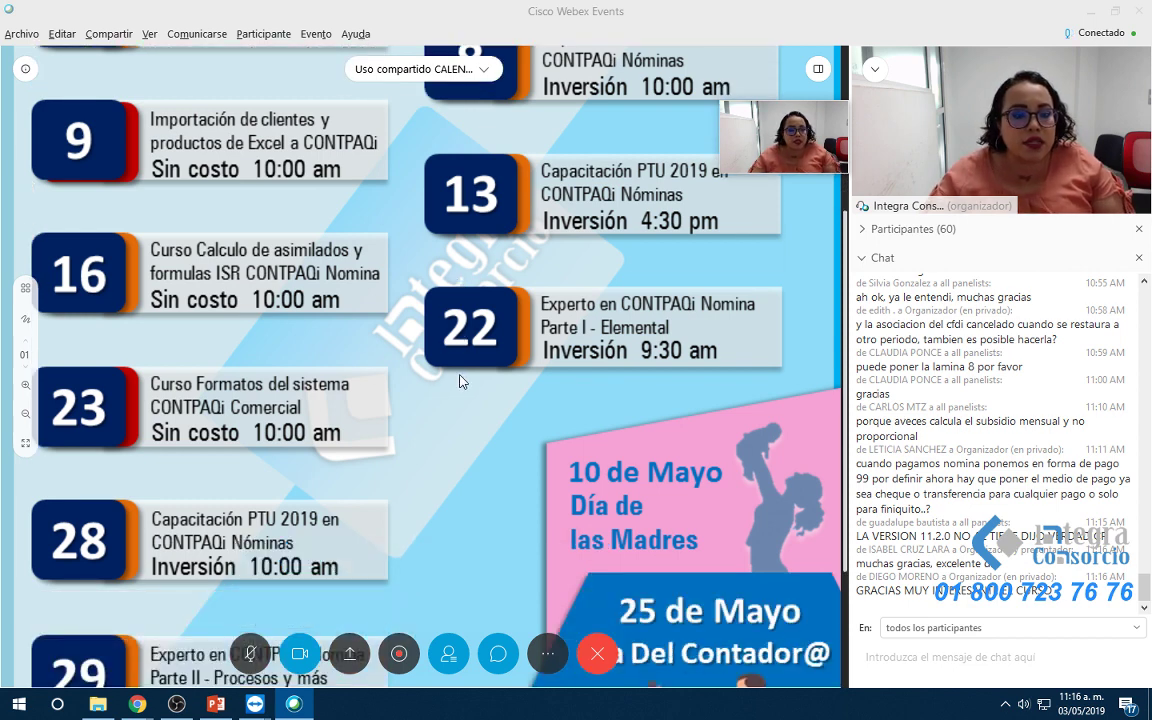
scroll(461, 381, "down", 1)
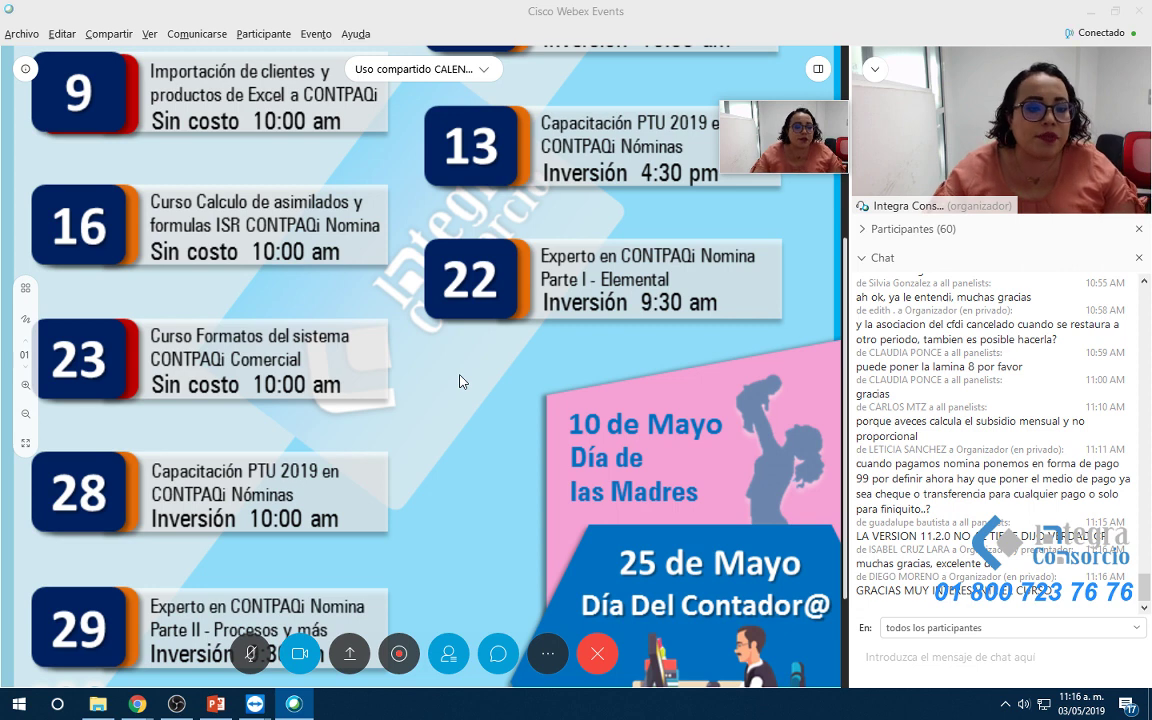
scroll(459, 381, "up", 1)
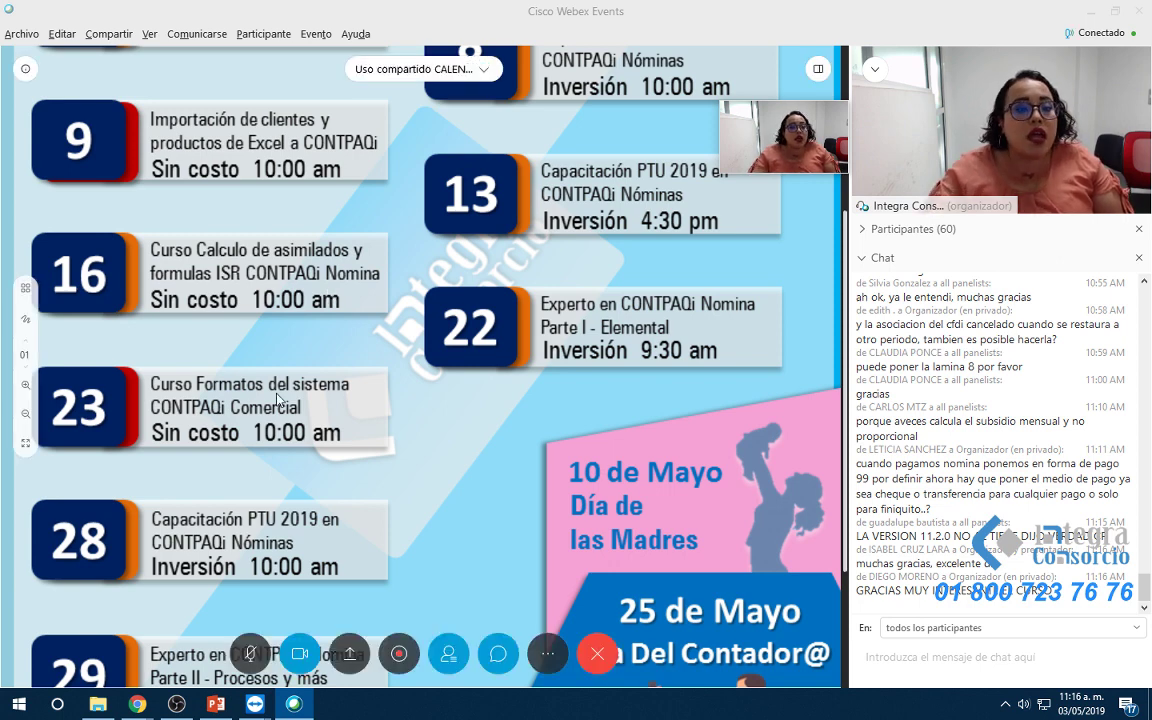
scroll(350, 419, "down", 1)
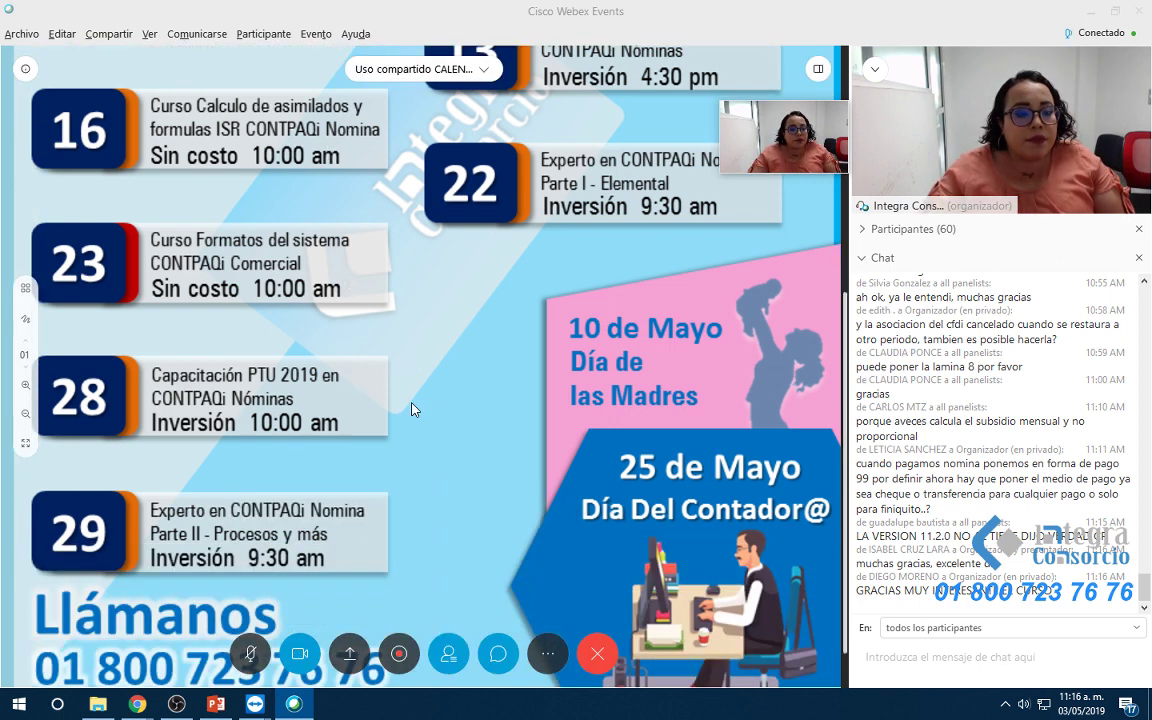
scroll(414, 410, "up", 2)
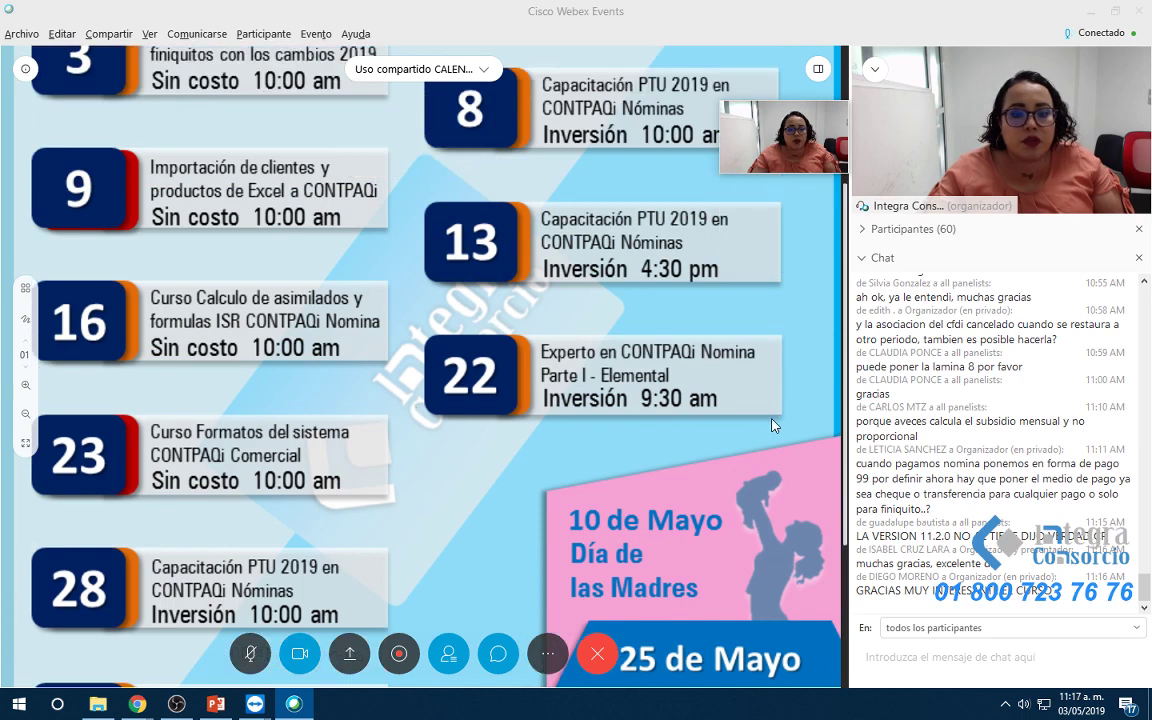